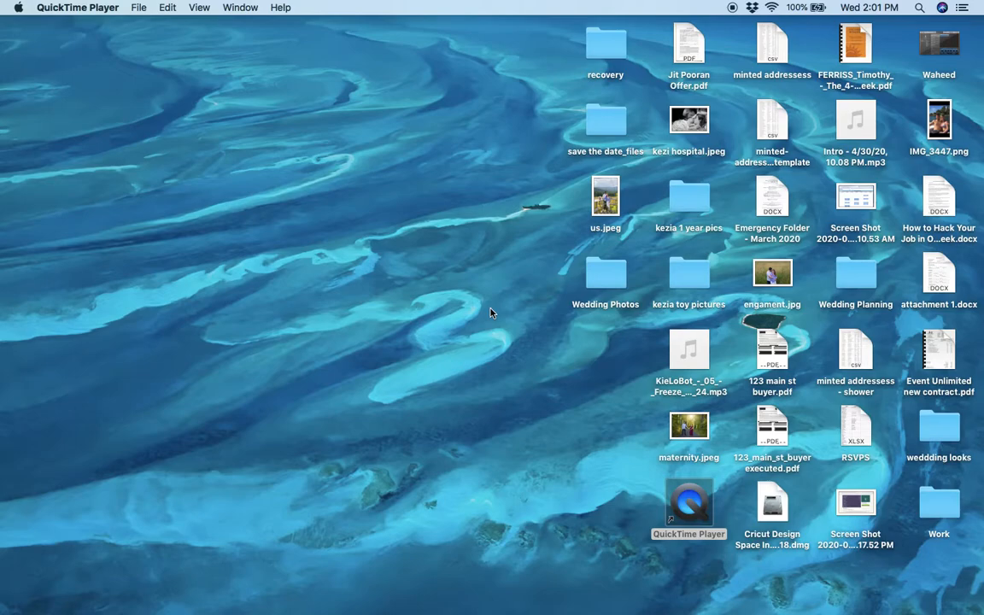
# - Open Google Chrome, make its window full screen and go to globalmls.com
pyautogui.moveTo(444, 609)
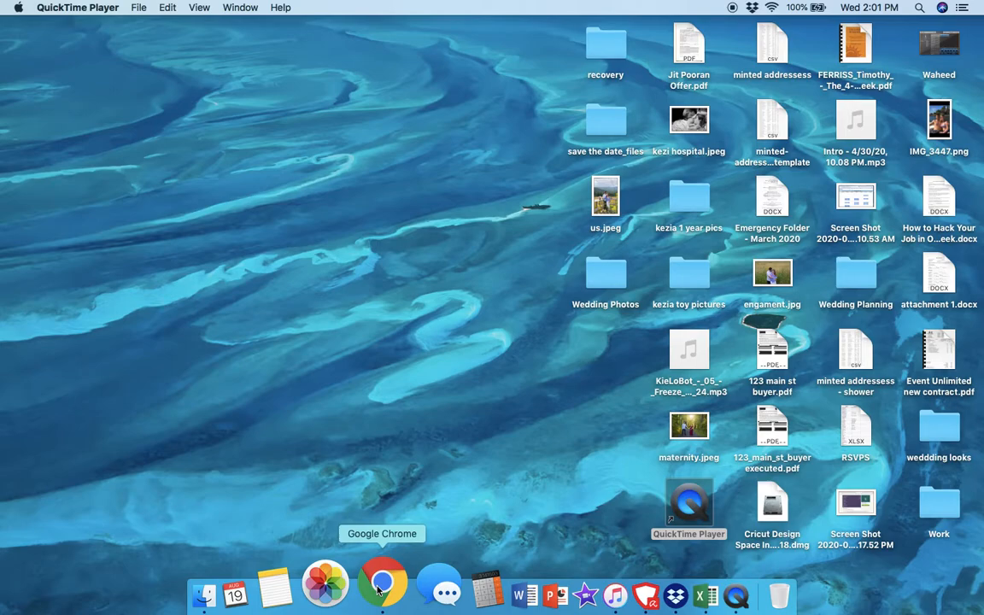
pyautogui.click(379, 588)
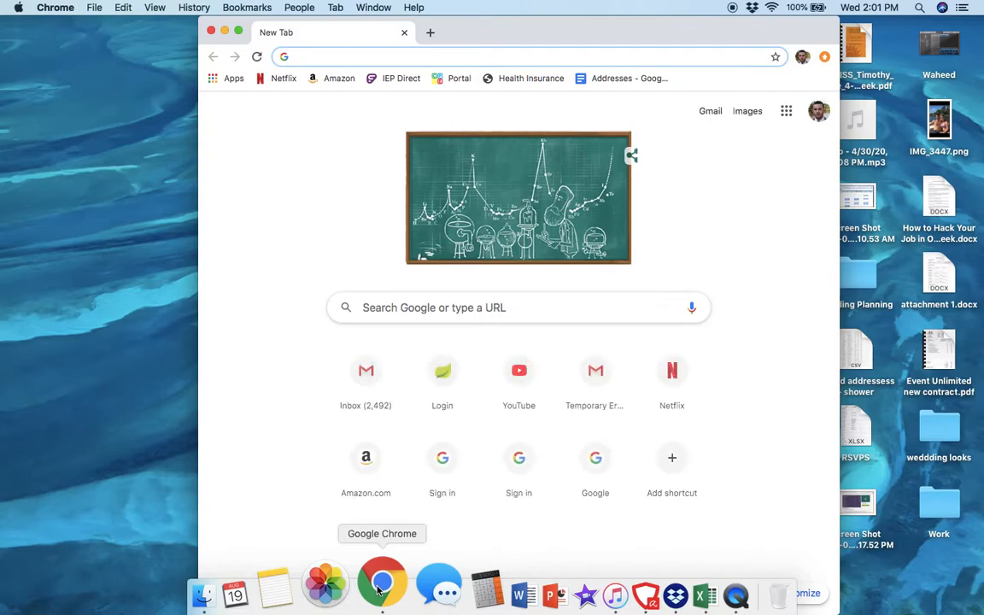
pyautogui.click(238, 32)
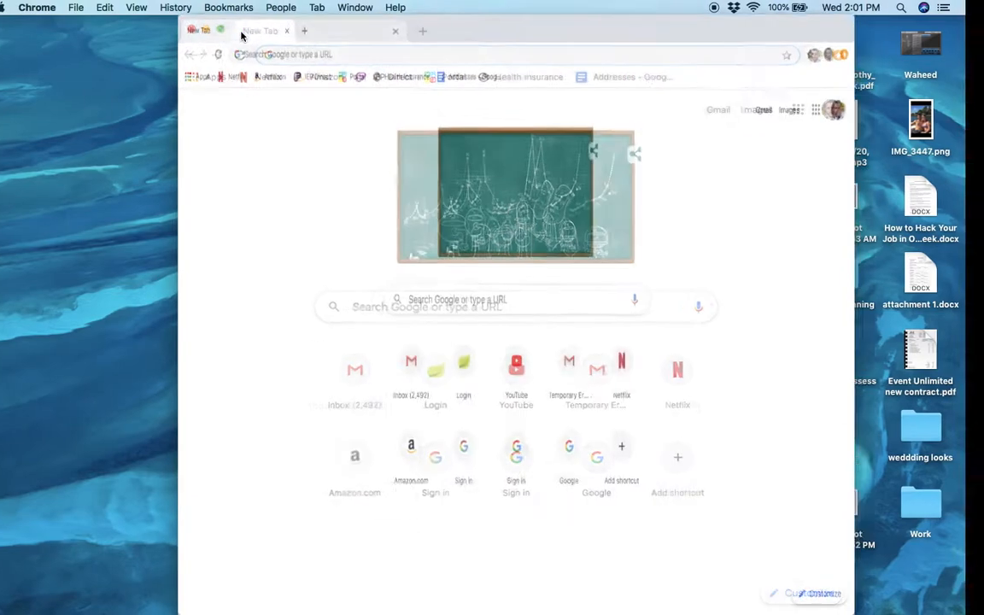
pyautogui.click(262, 41)
pyautogui.write('glo')
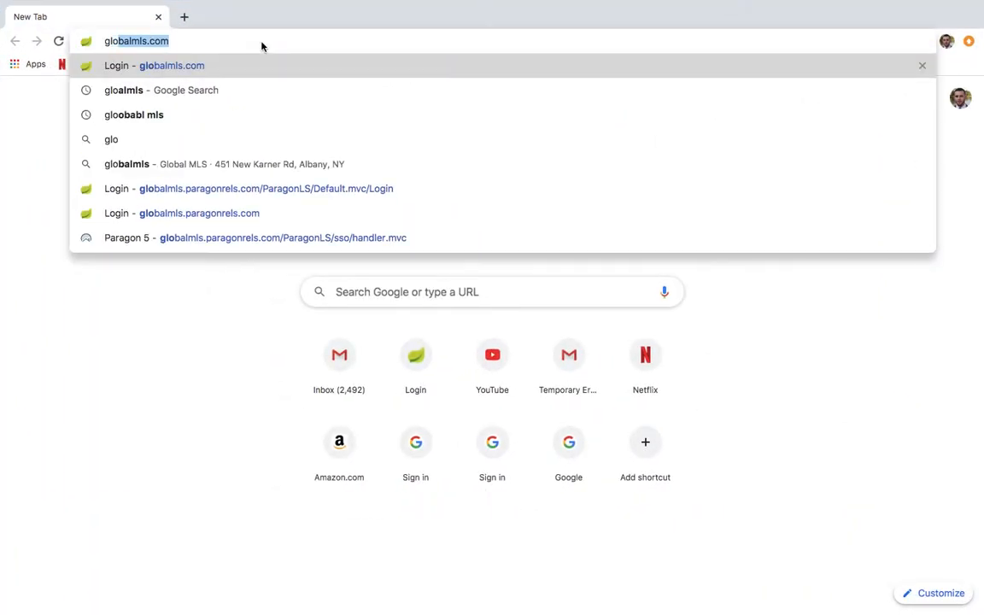
pyautogui.press('Return')
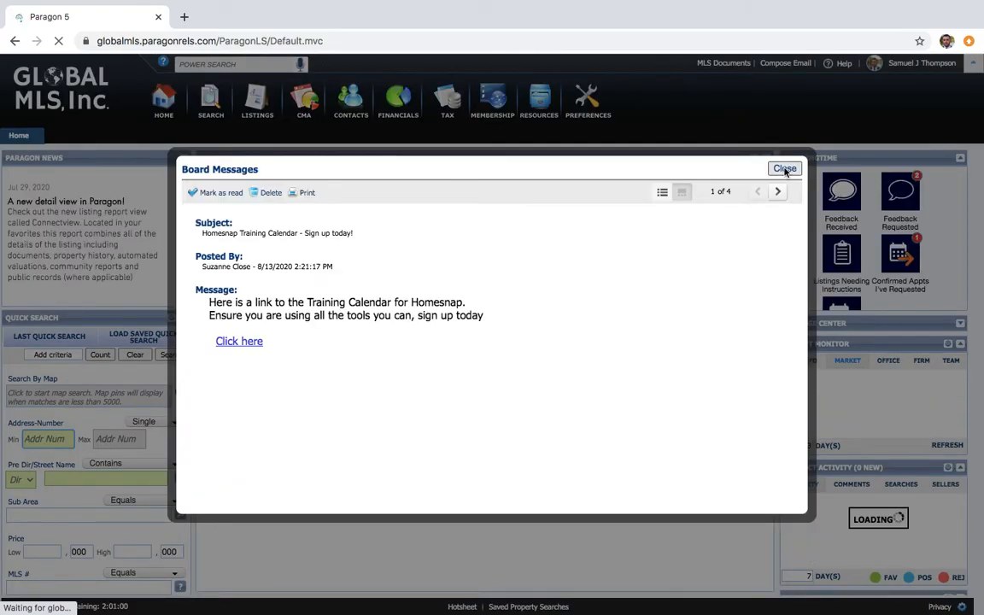
# - Dismiss the board messages and start adding a new single family listing
pyautogui.click(785, 169)
pyautogui.moveTo(257, 101)
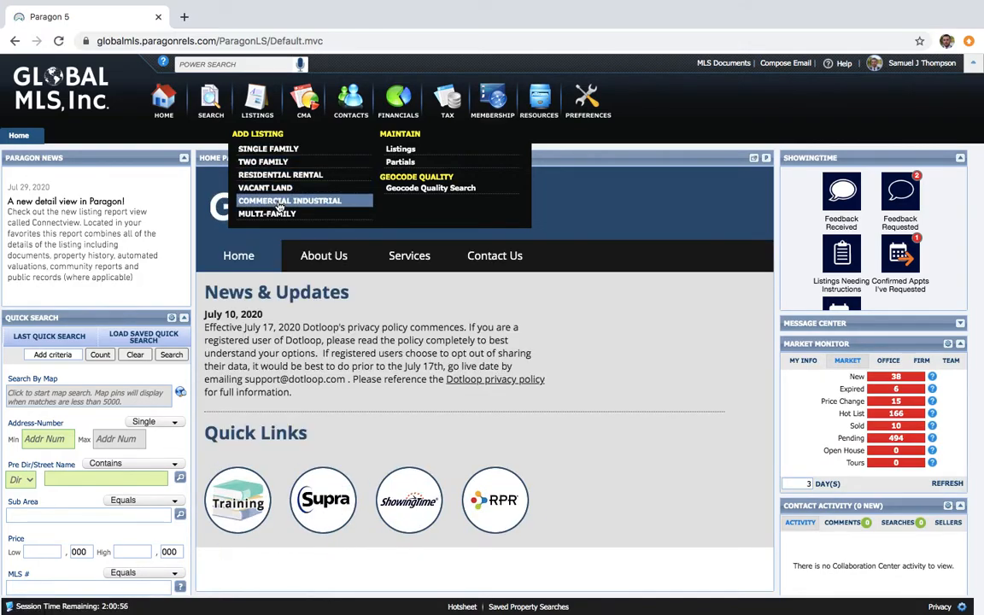
pyautogui.click(267, 151)
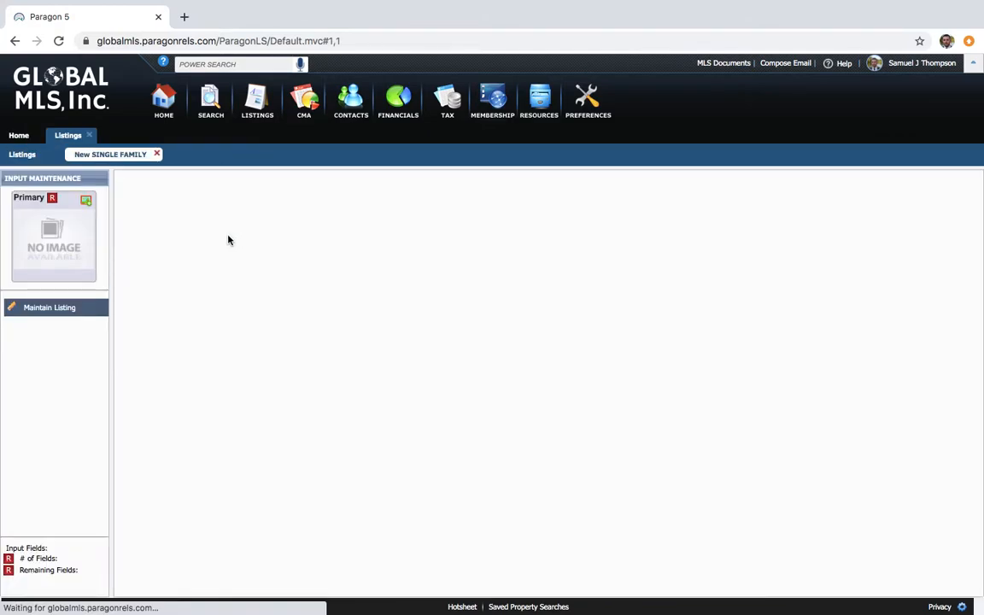
# - Set the listing's status to NEW - New and its price to 130,000
pyautogui.click(318, 248)
pyautogui.write('act')
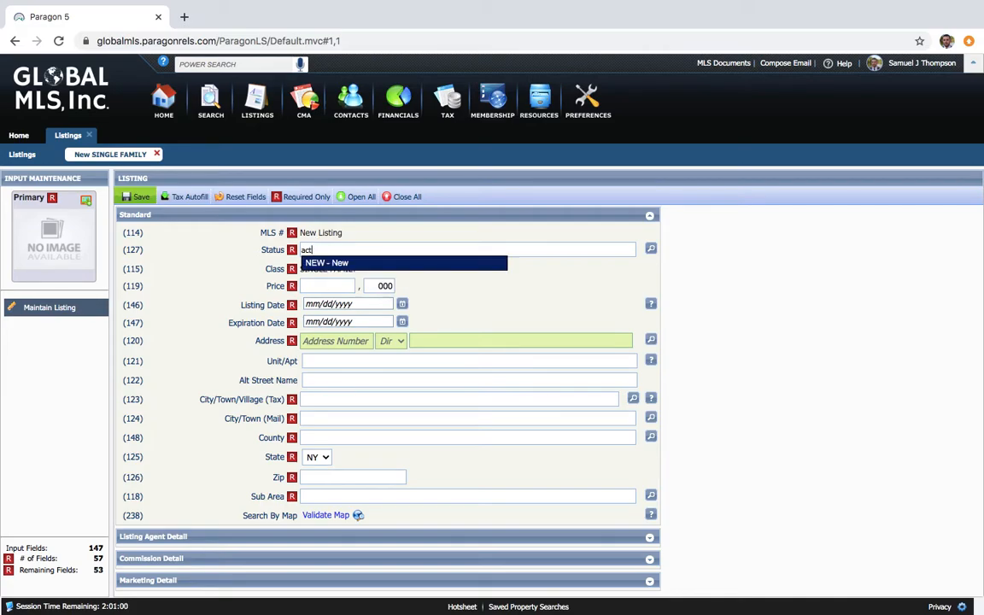
pyautogui.press('Return')
pyautogui.click(327, 287)
pyautogui.write('130')
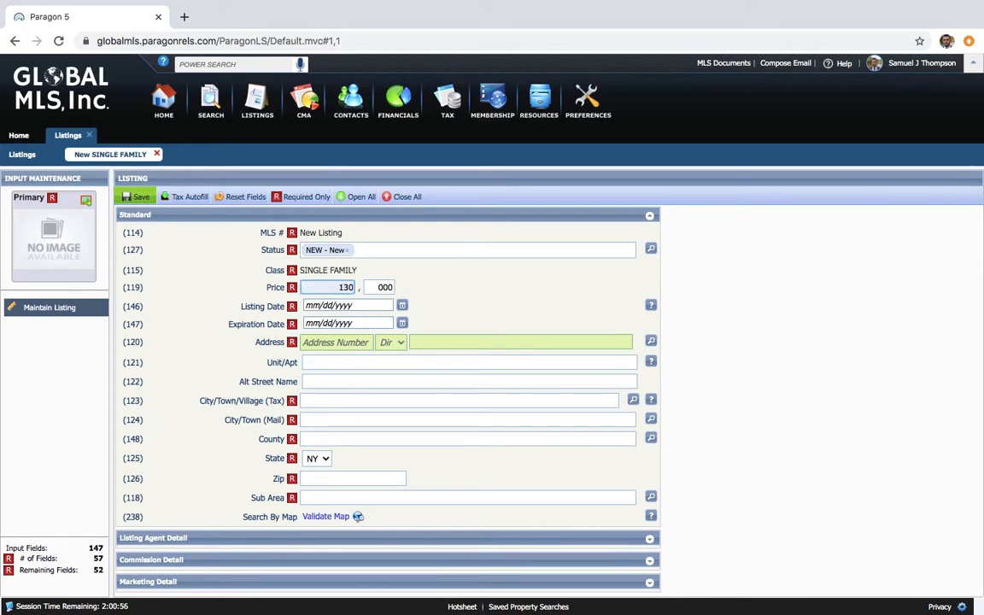
# - Set the listing date to 08/19/2020 and the expiration date to 02/28/2021
pyautogui.click(369, 305)
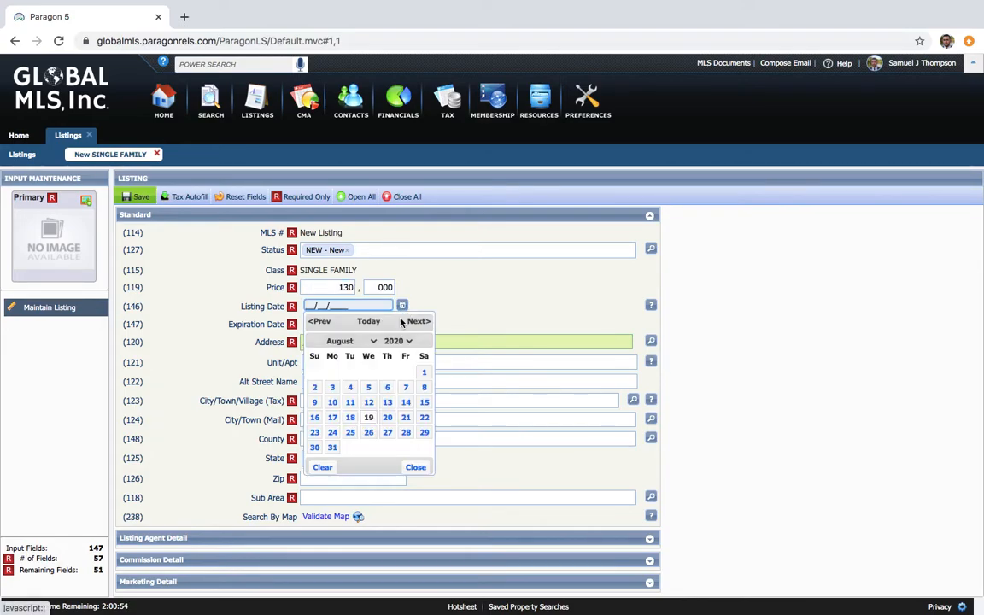
pyautogui.click(372, 417)
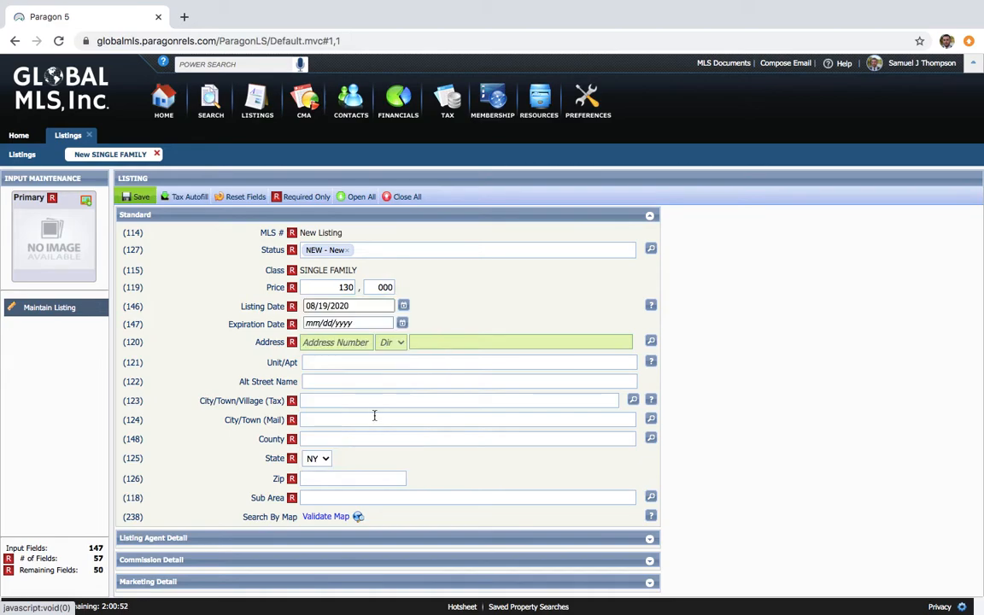
pyautogui.click(403, 324)
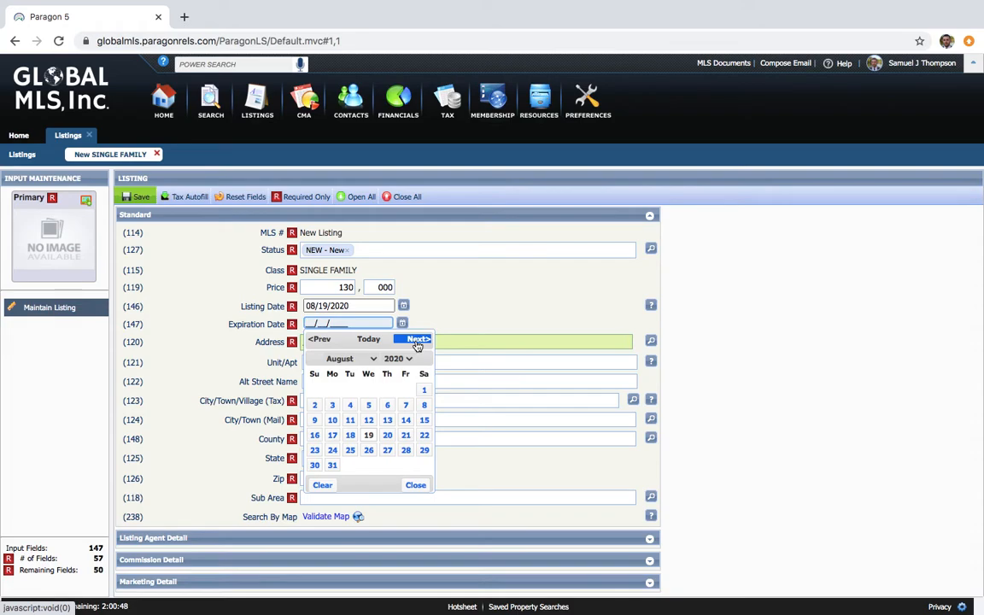
pyautogui.click(418, 340)
pyautogui.click(418, 341)
pyautogui.click(418, 341)
pyautogui.click(418, 341)
pyautogui.click(418, 340)
pyautogui.click(418, 340)
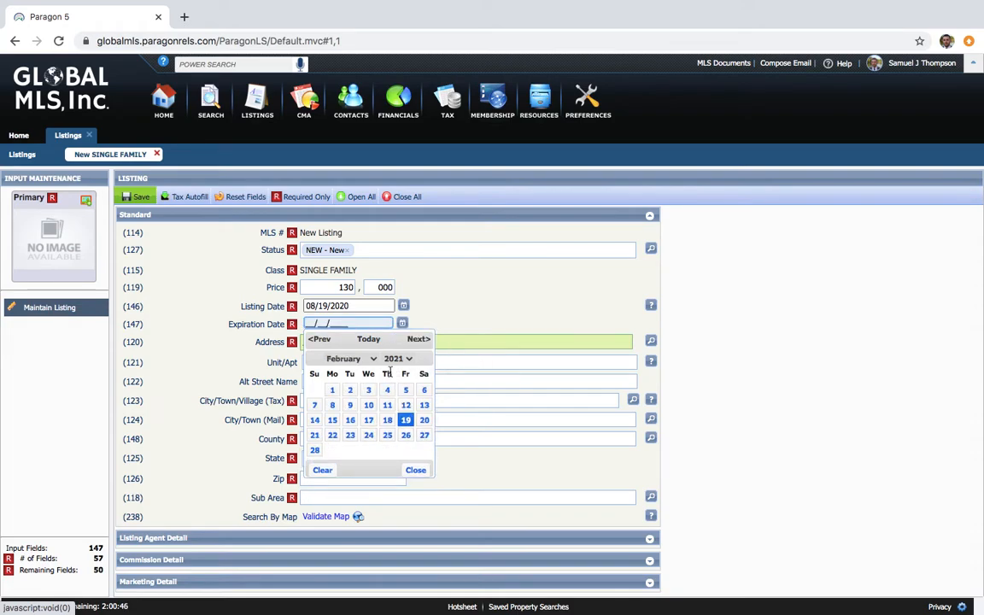
pyautogui.click(315, 451)
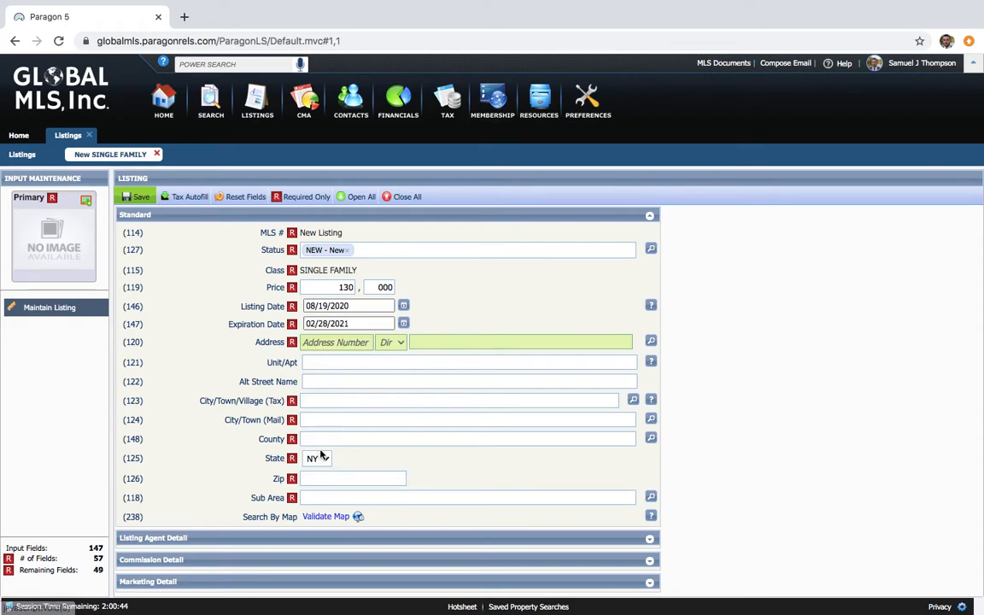
# - Fill in the property's street number and pick the matching street name for the address
pyautogui.click(346, 343)
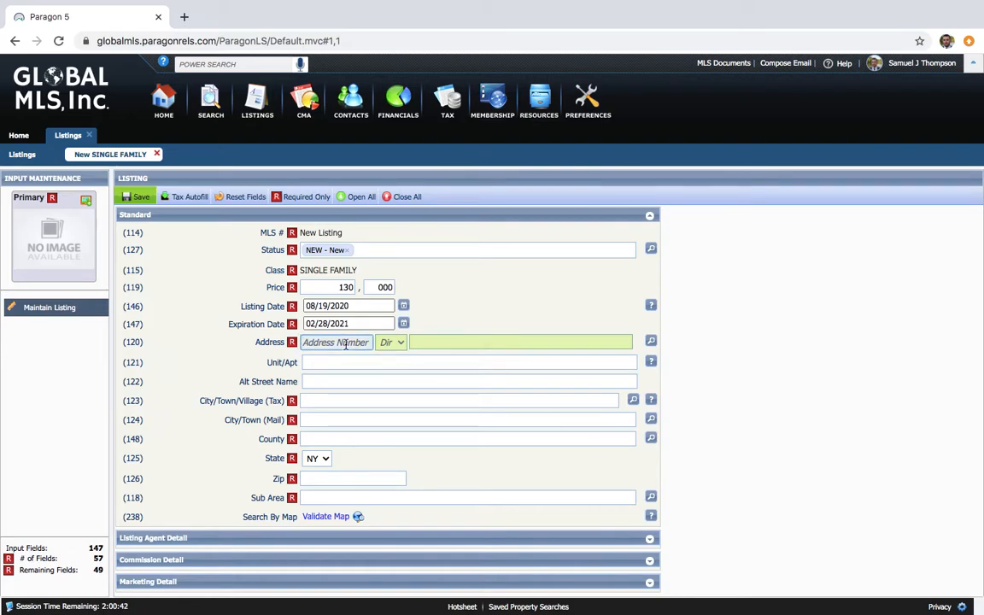
pyautogui.write('123')
pyautogui.press('Tab')
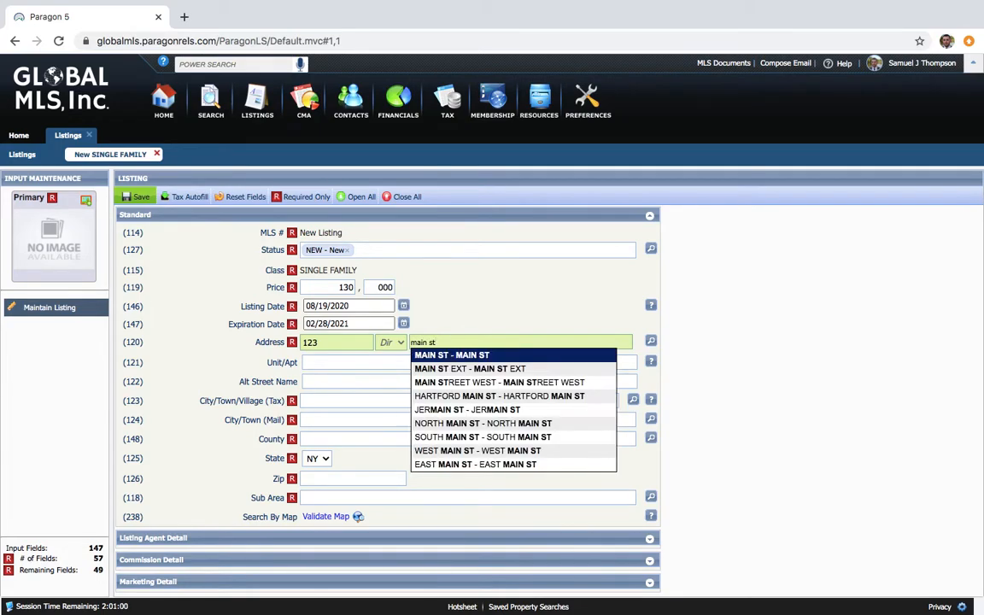
pyautogui.press('Return')
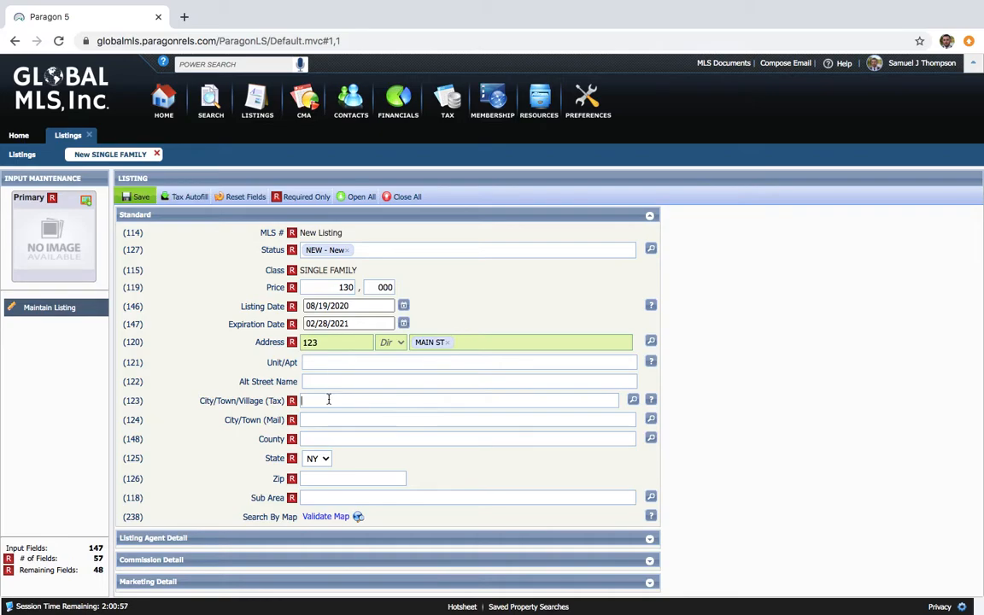
# - Set the tax city to Albany-C - Albany, the mailing city to Albany and the county to 36001 - Albany
pyautogui.write('Albany')
pyautogui.press('Return')
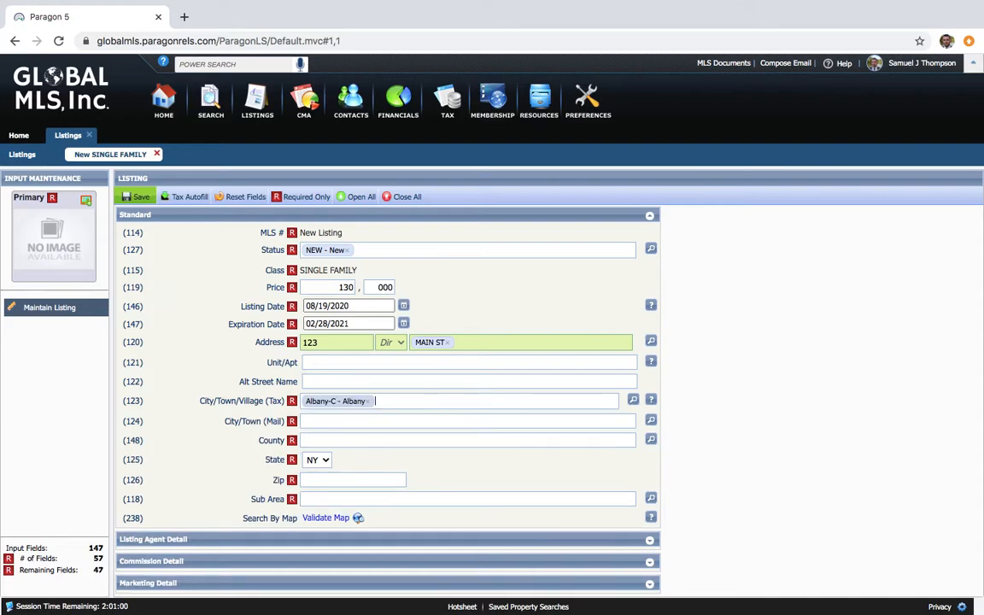
pyautogui.press('Tab')
pyautogui.write('a')
pyautogui.press('Return')
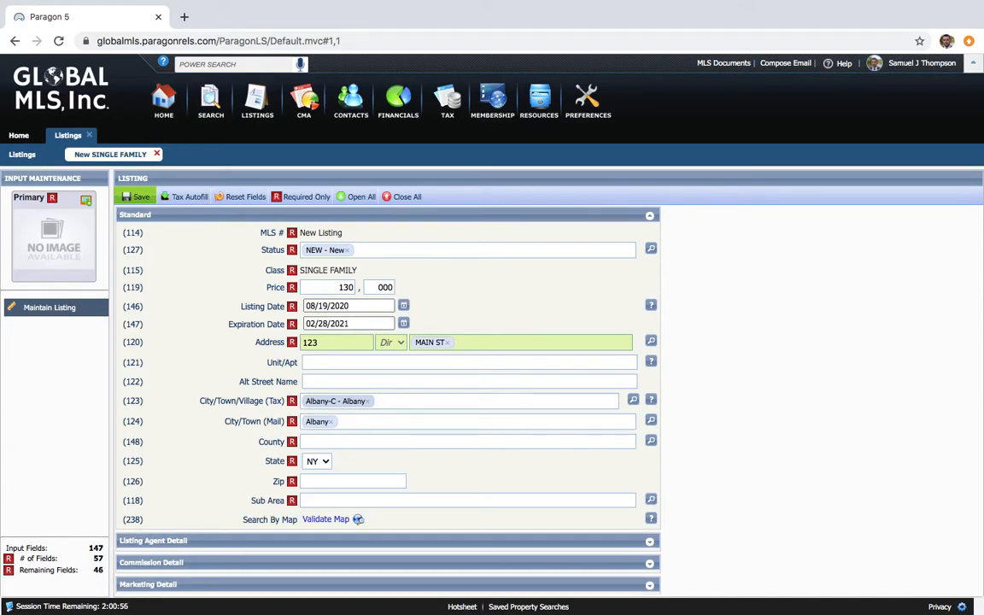
pyautogui.press('Tab')
pyautogui.write('a')
pyautogui.press('Return')
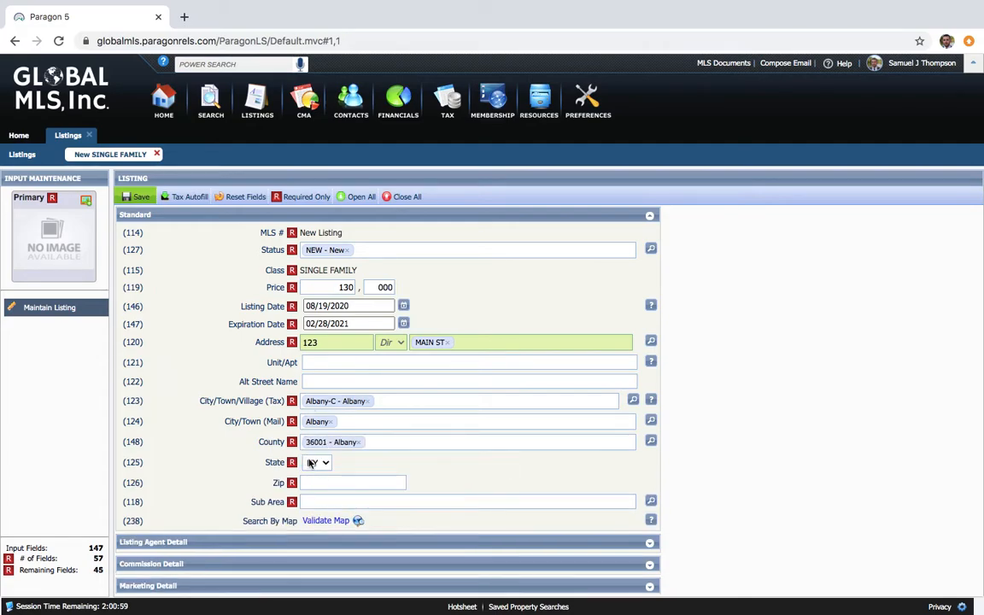
# - Enter the property's zip code and look through the Sub Area options without choosing one
pyautogui.press('Tab')
pyautogui.press('Tab')
pyautogui.write('12')
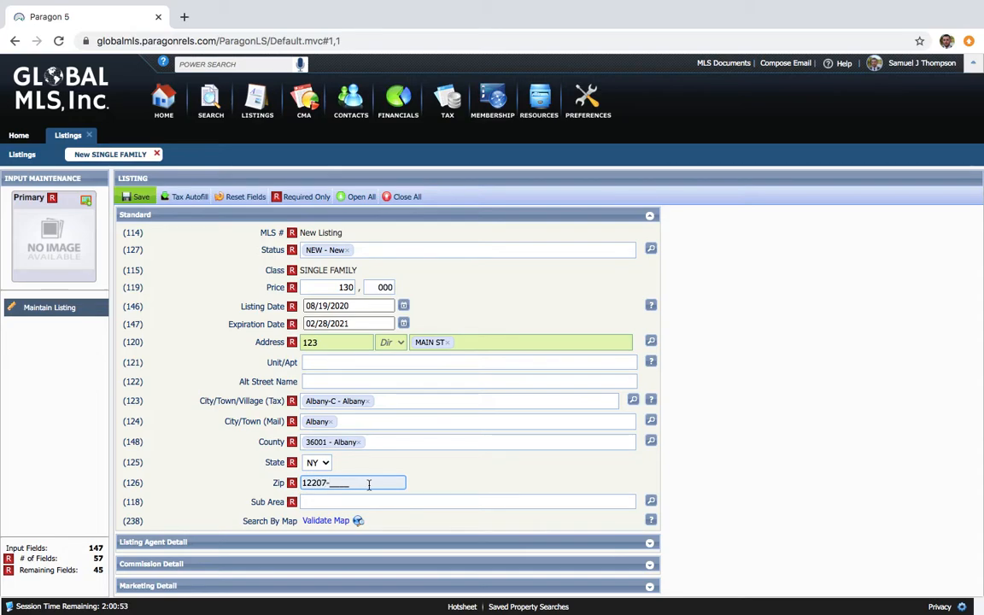
pyautogui.click(405, 489)
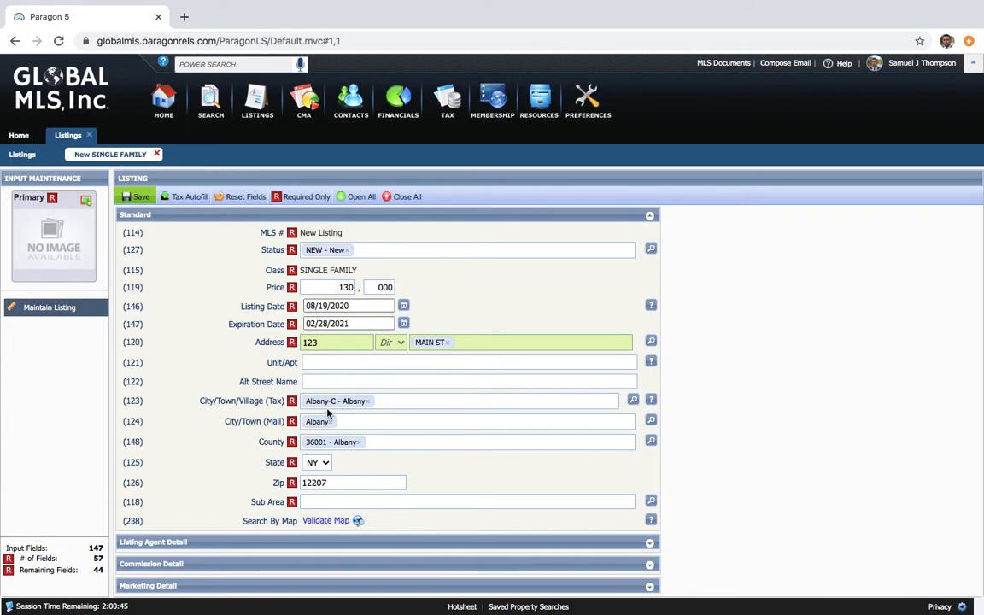
pyautogui.click(317, 502)
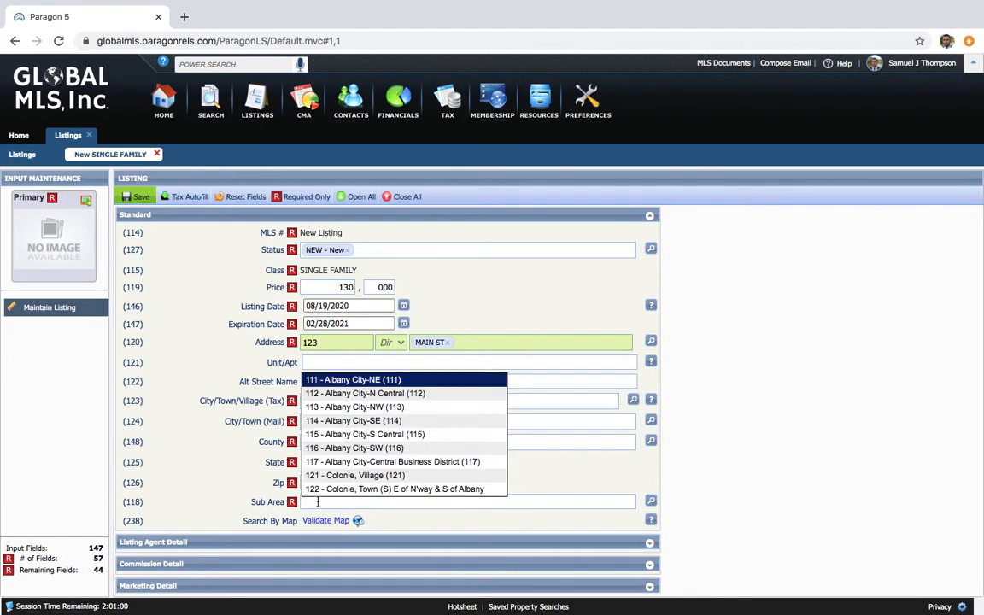
pyautogui.click(548, 464)
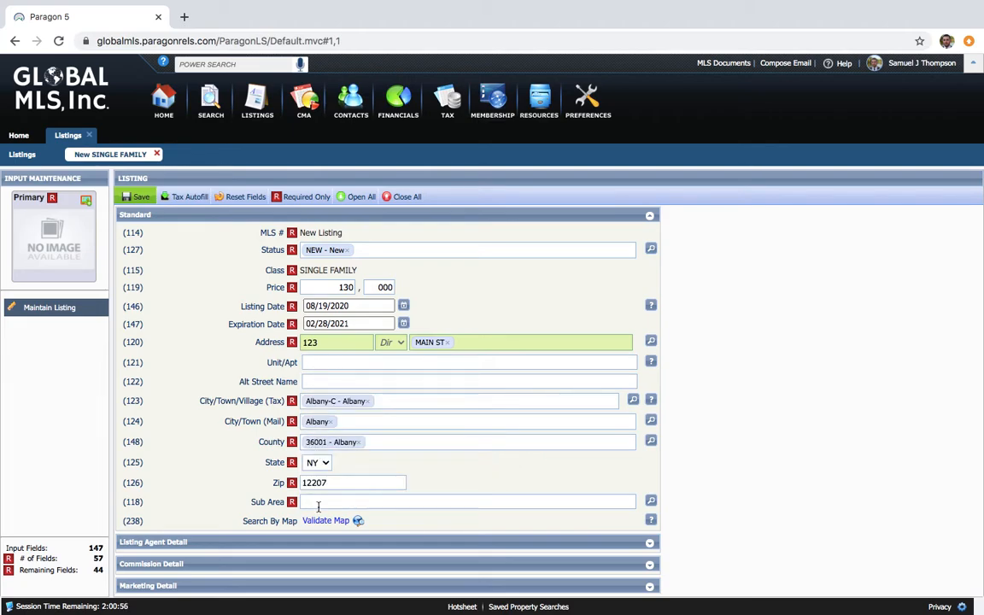
# - Return to the home page, start a single family search and open its map search
pyautogui.click(26, 139)
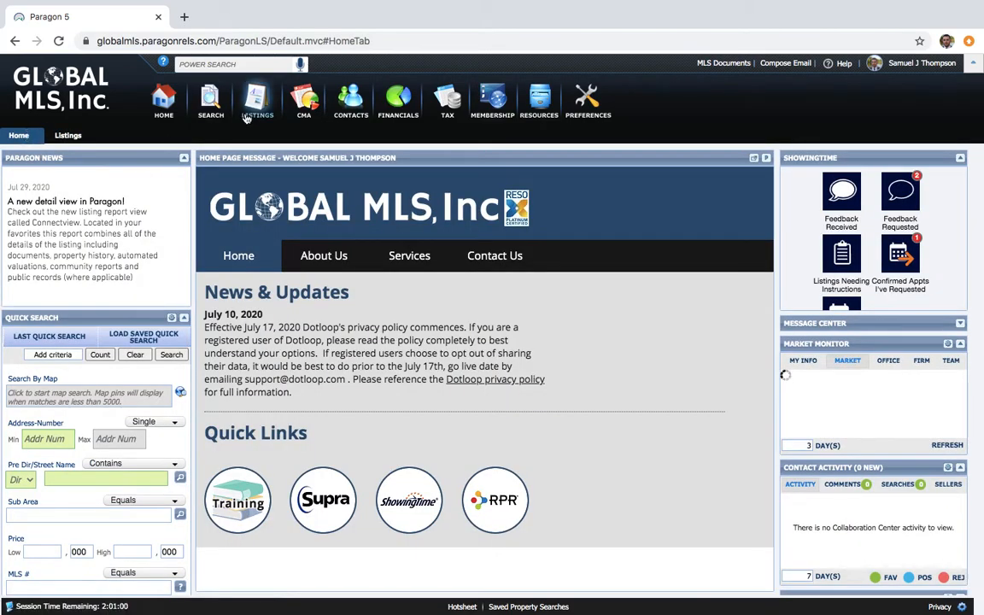
pyautogui.click(214, 111)
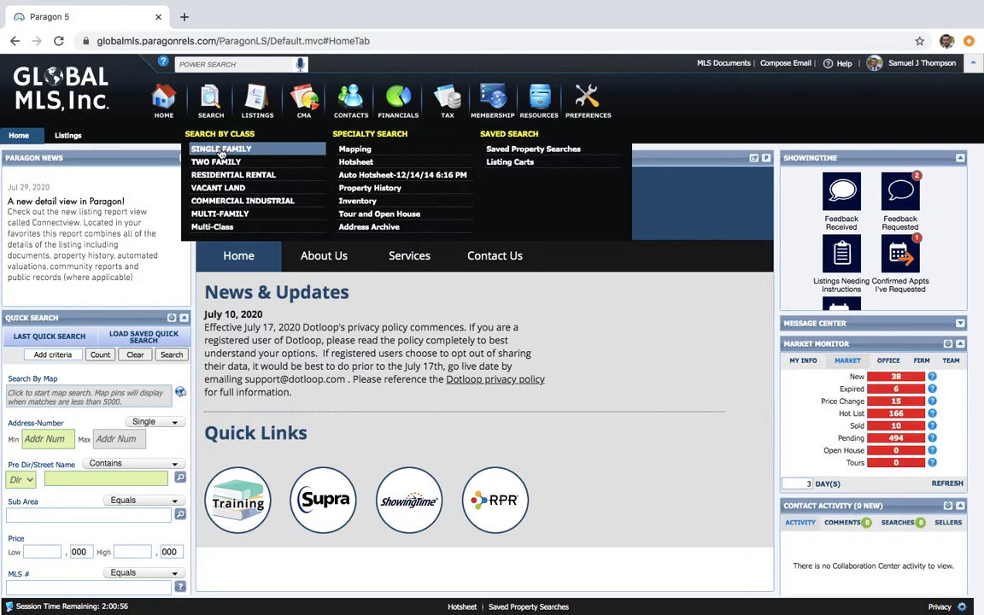
pyautogui.click(220, 149)
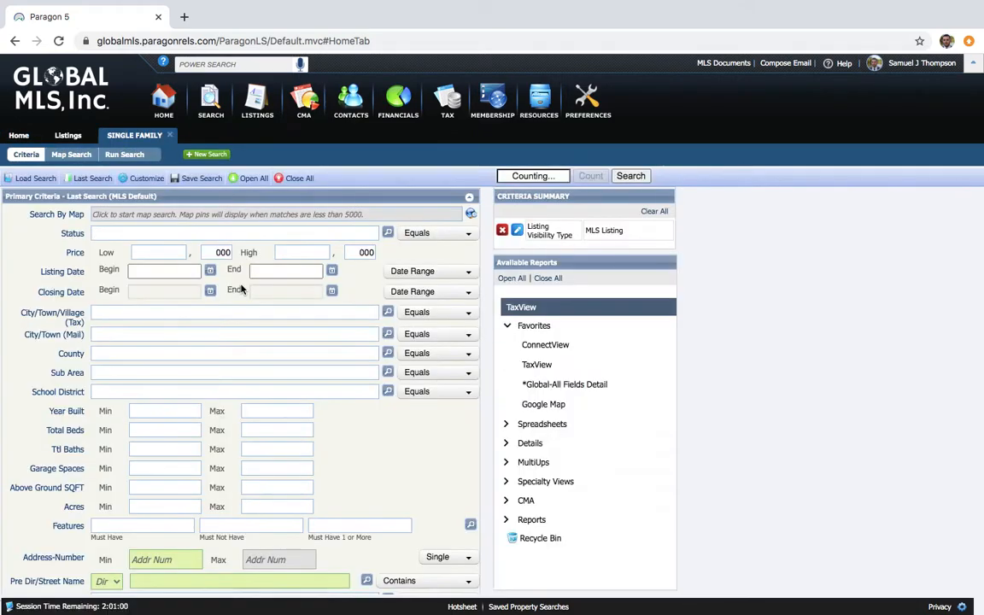
pyautogui.click(120, 180)
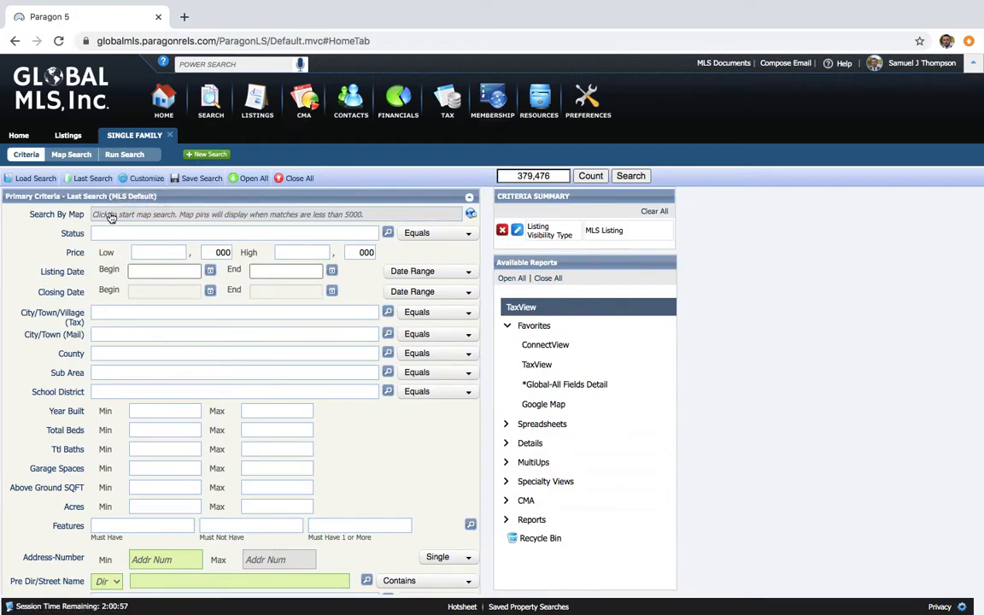
pyautogui.click(110, 217)
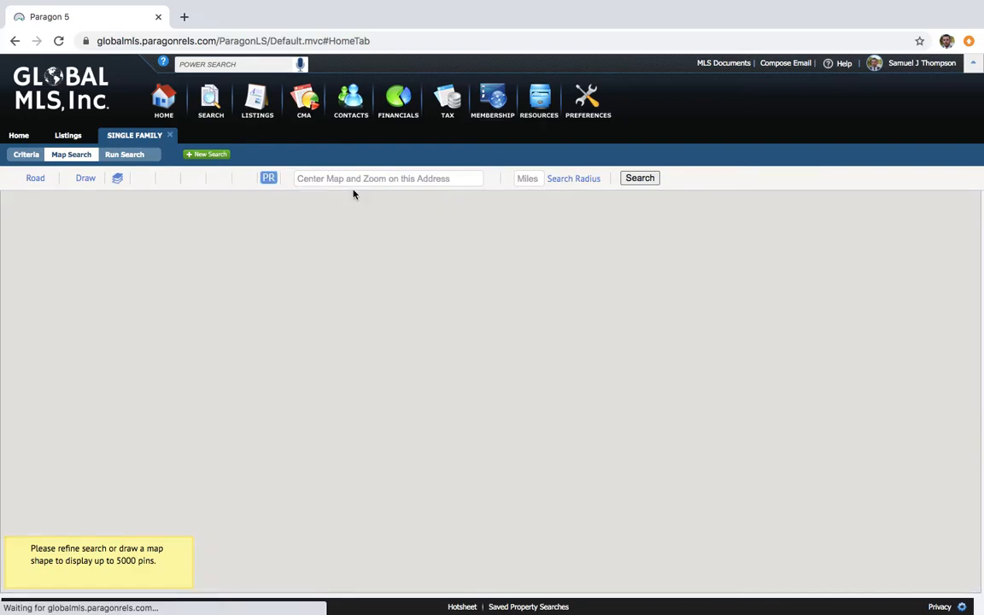
# - Center the search map on the property's street address
pyautogui.click(341, 180)
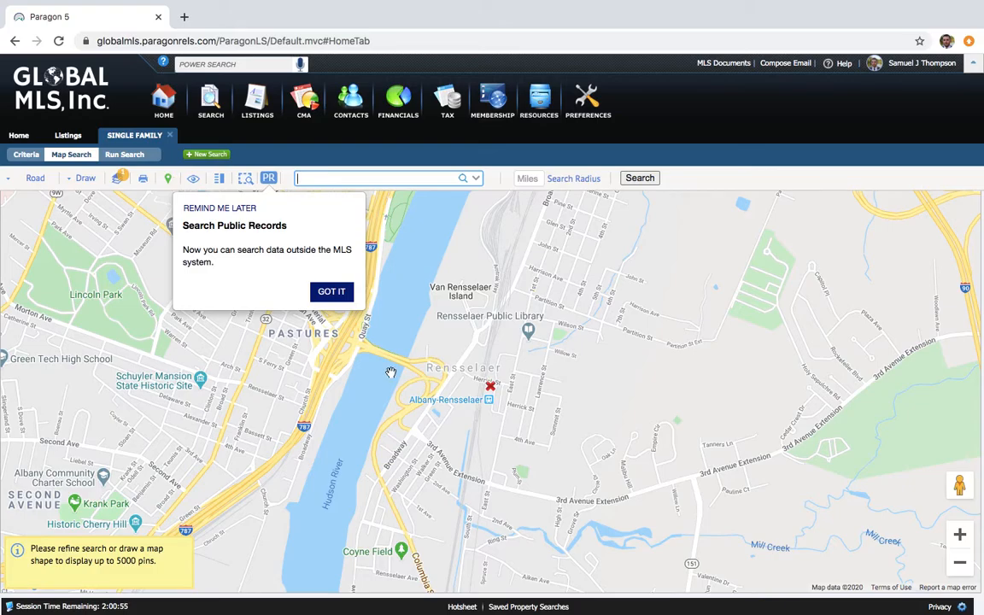
pyautogui.moveTo(390, 373); pyautogui.dragTo(453, 491)
pyautogui.moveTo(400, 404); pyautogui.dragTo(459, 500)
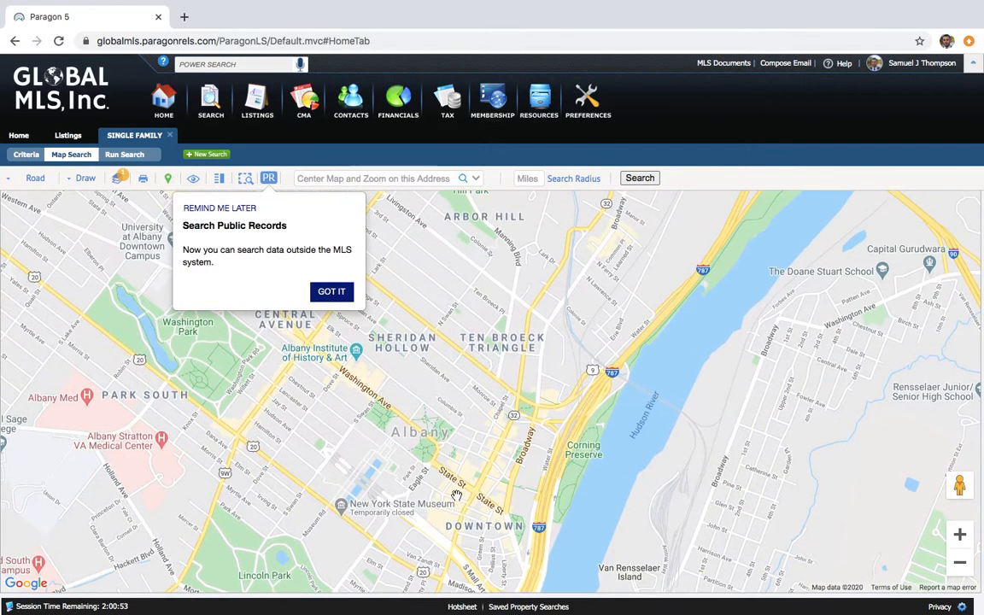
pyautogui.moveTo(455, 435); pyautogui.dragTo(547, 553)
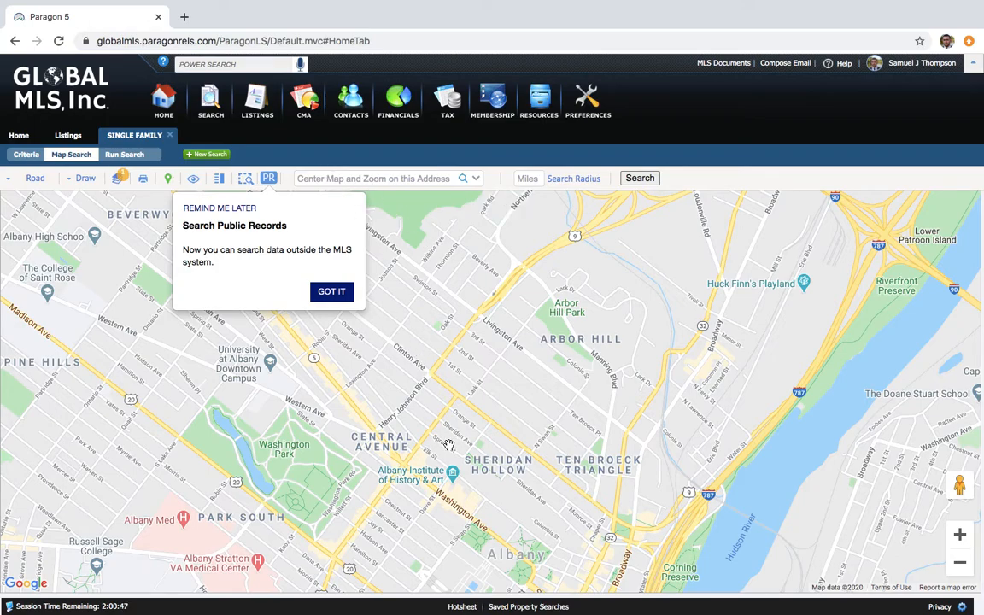
pyautogui.click(348, 178)
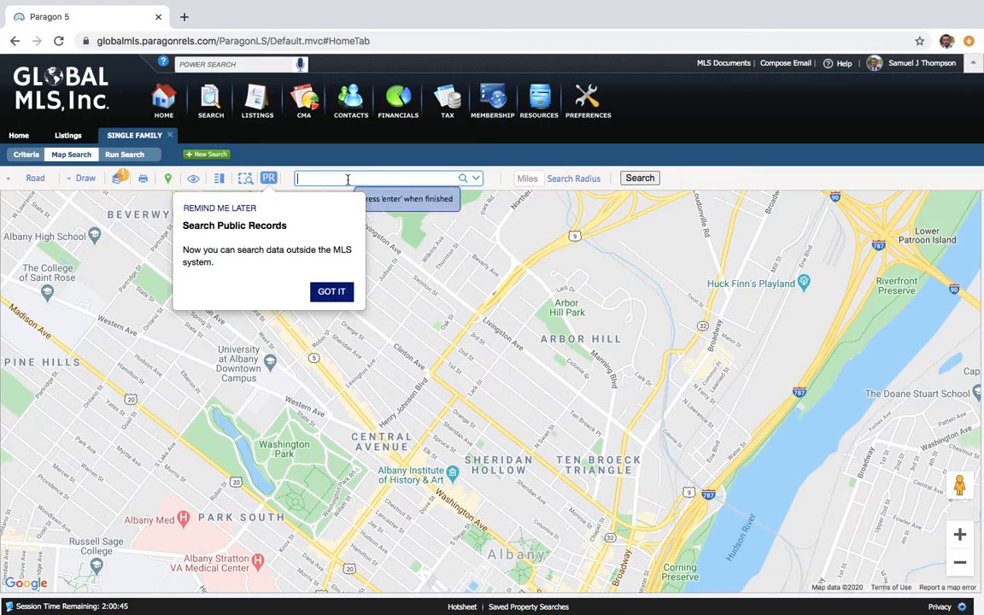
pyautogui.write('123 main st')
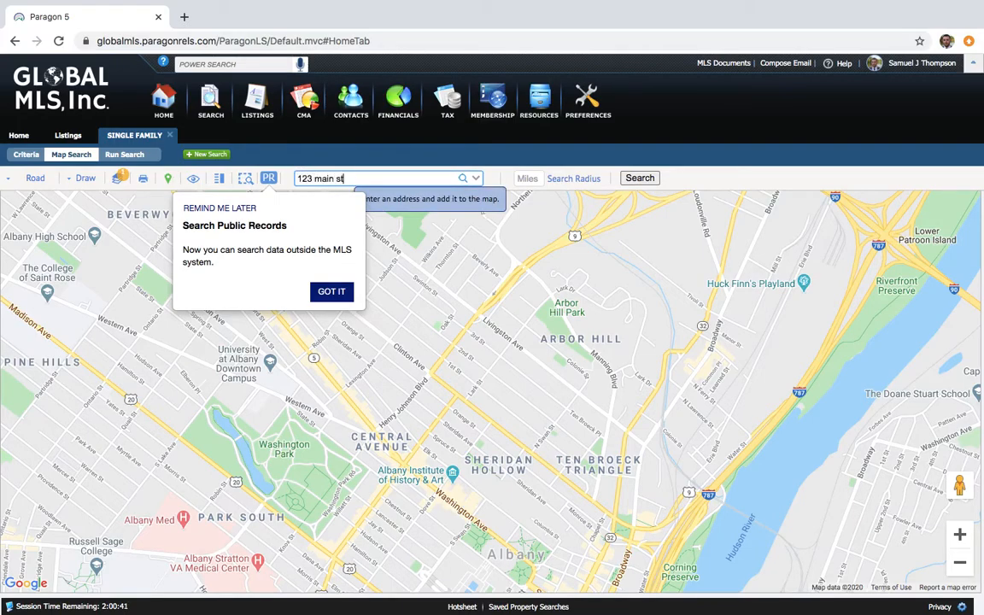
pyautogui.press('Return')
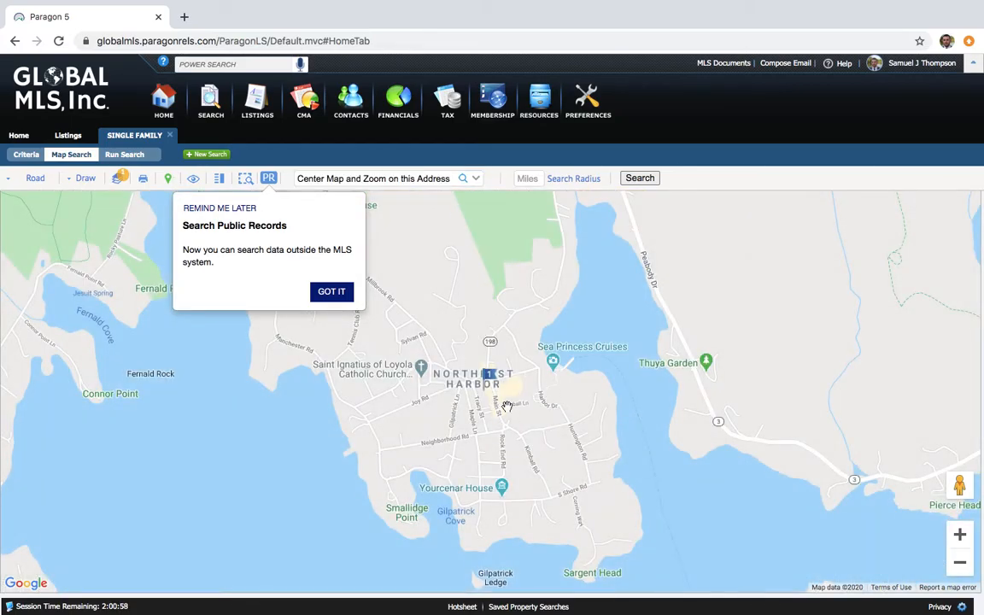
# - Center the search map on Albany and bring the downtown streets into view
pyautogui.click(375, 178)
pyautogui.write('a')
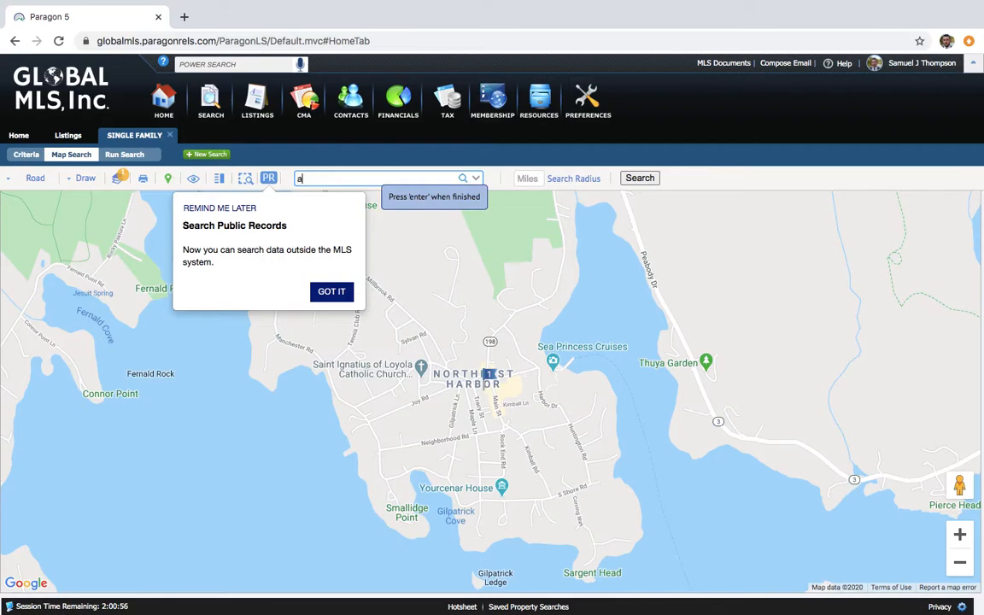
pyautogui.write('lbany')
pyautogui.press('Return')
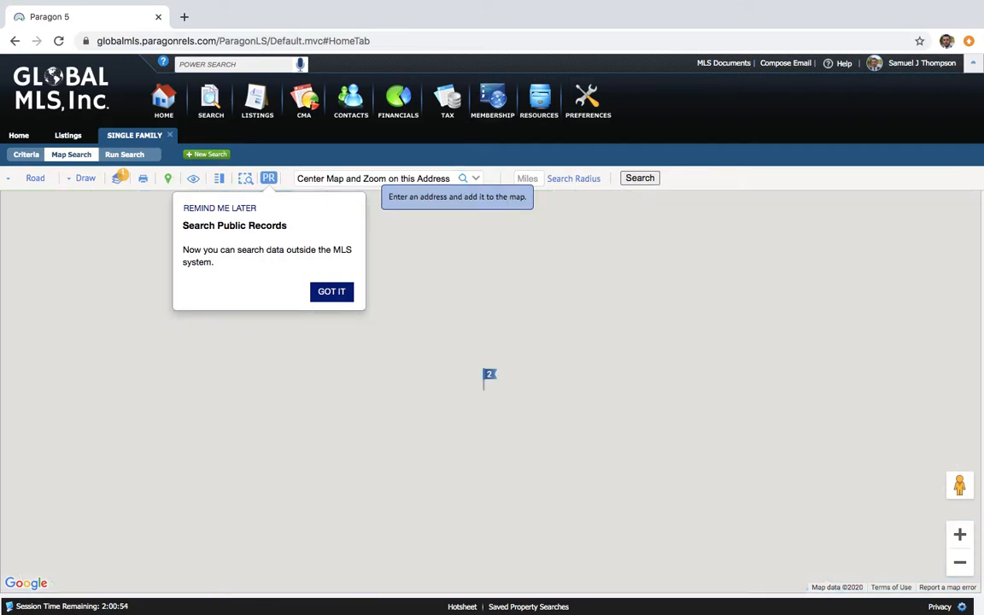
pyautogui.scroll(3, 470, 323)
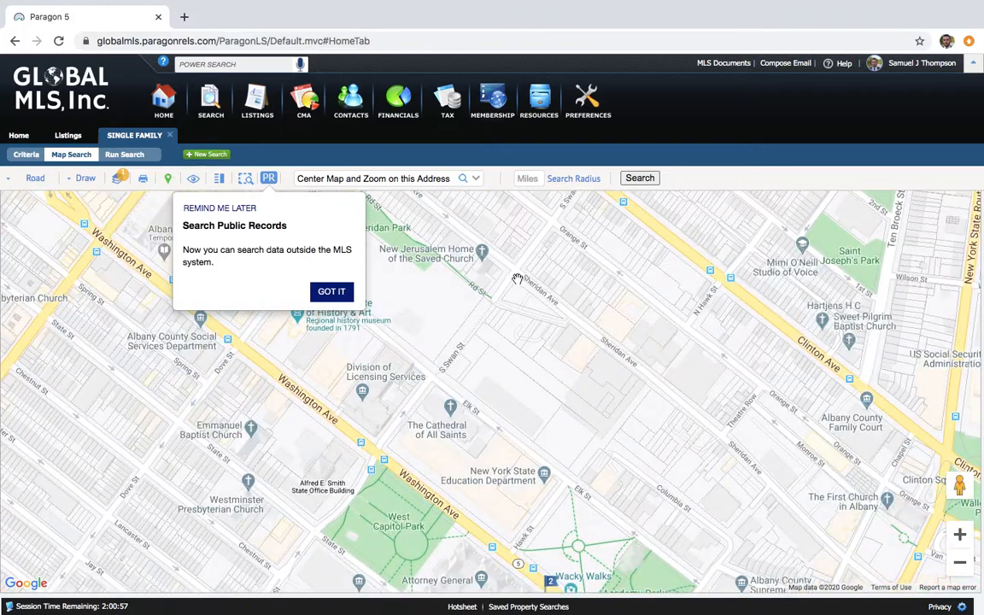
# - Draw a radius search area around Sheridan Ave on the map and run the search
pyautogui.click(88, 180)
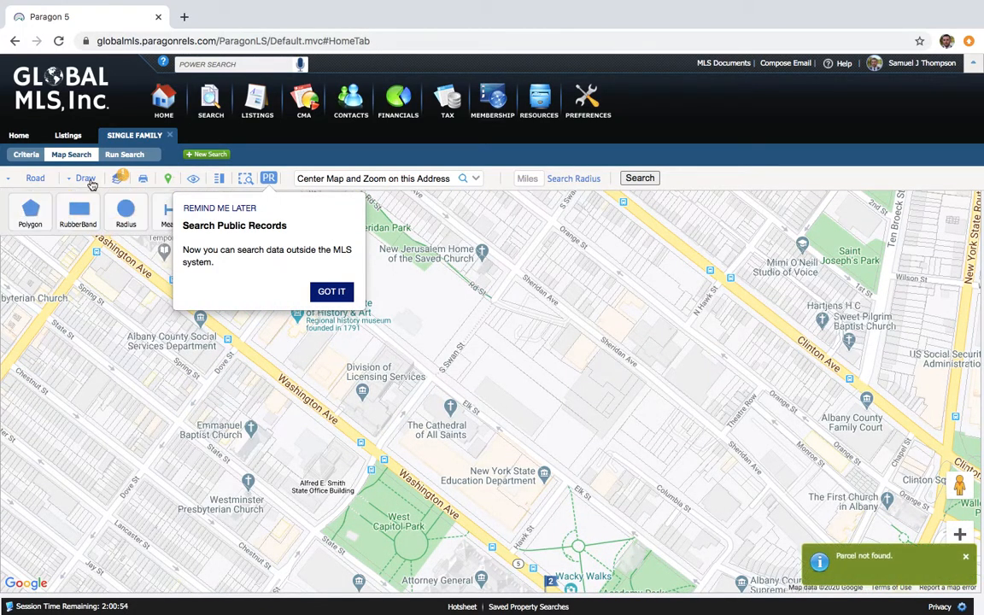
pyautogui.click(120, 212)
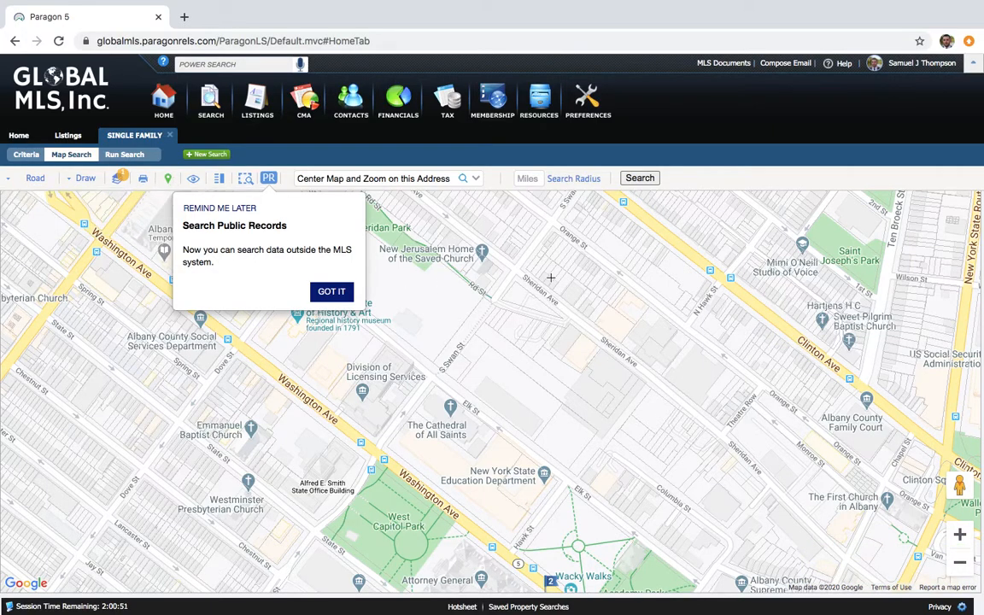
pyautogui.moveTo(518, 248); pyautogui.dragTo(647, 346)
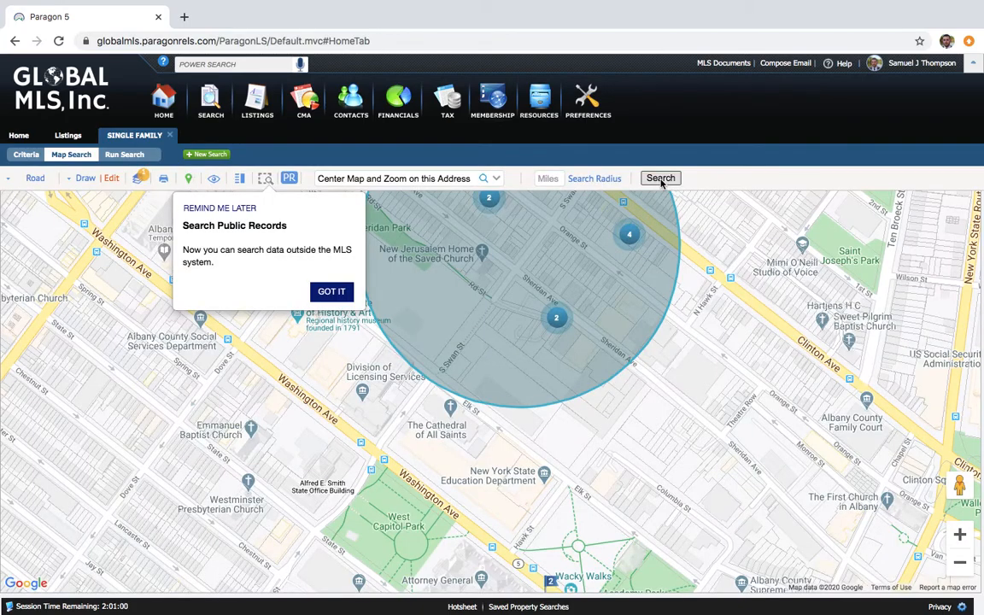
pyautogui.click(661, 180)
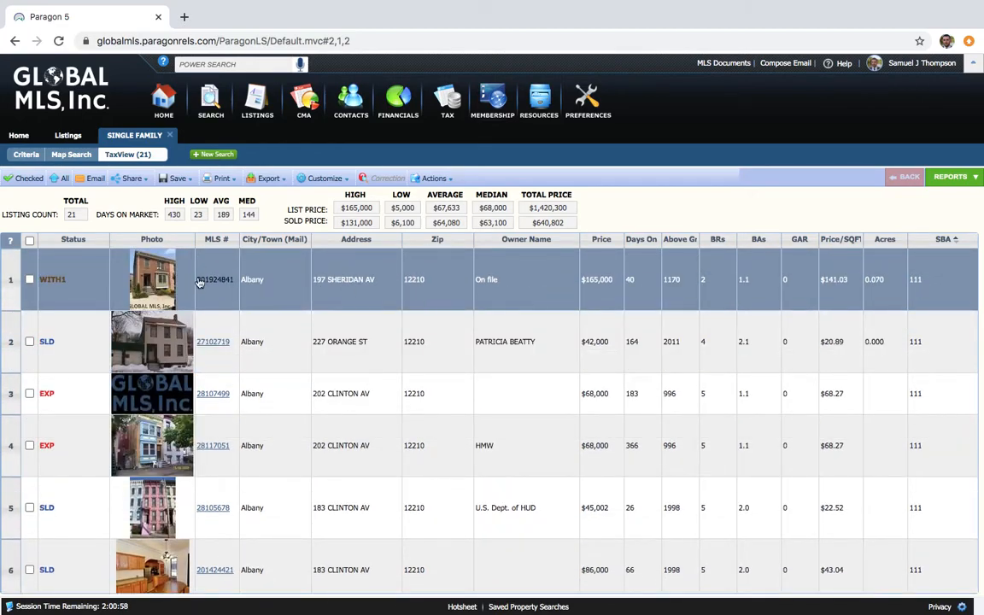
# - Open the full report of the first listing in the results, check its Sub Area code and return to the map search
pyautogui.click(214, 280)
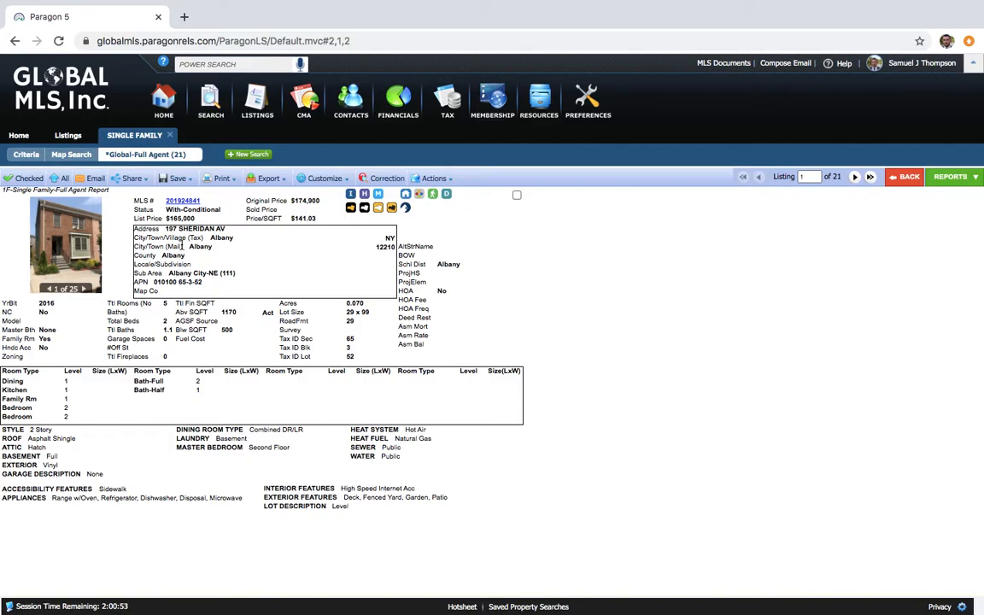
pyautogui.moveTo(220, 273); pyautogui.dragTo(236, 273)
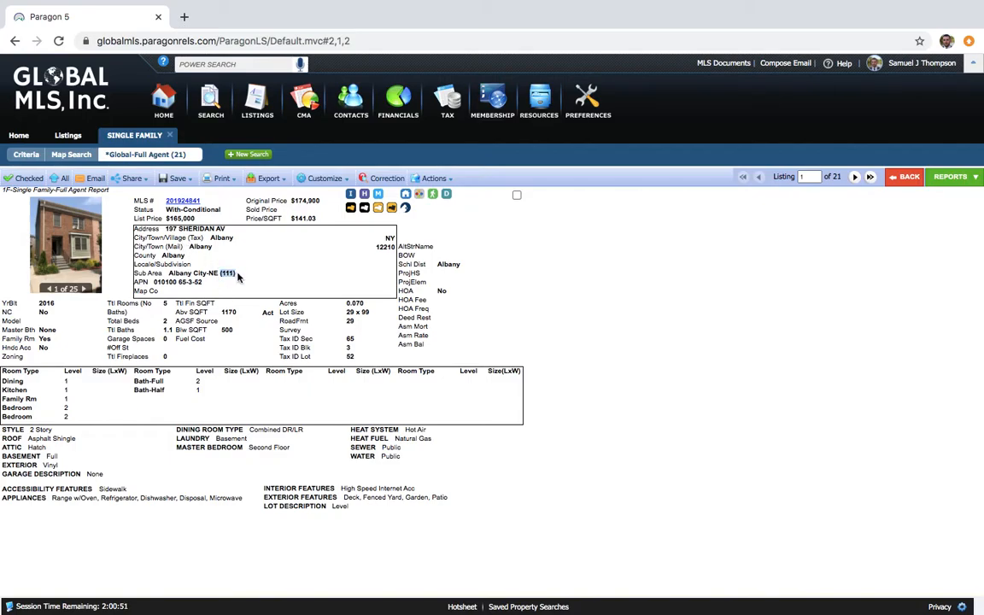
pyautogui.click(74, 156)
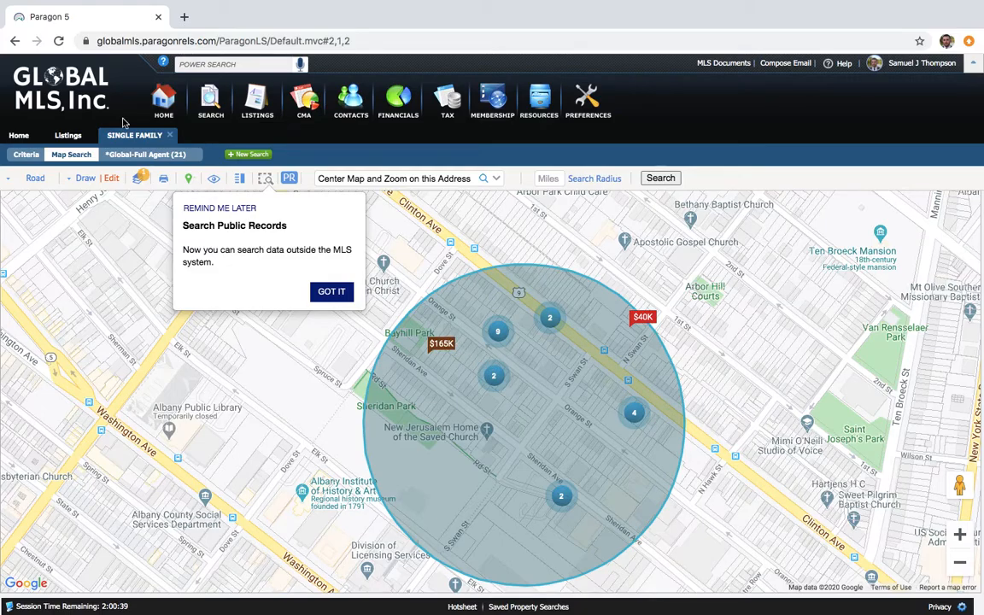
# - Return to the new single family listing form and set the Sub Area to 111 - Albany City-NE
pyautogui.click(75, 141)
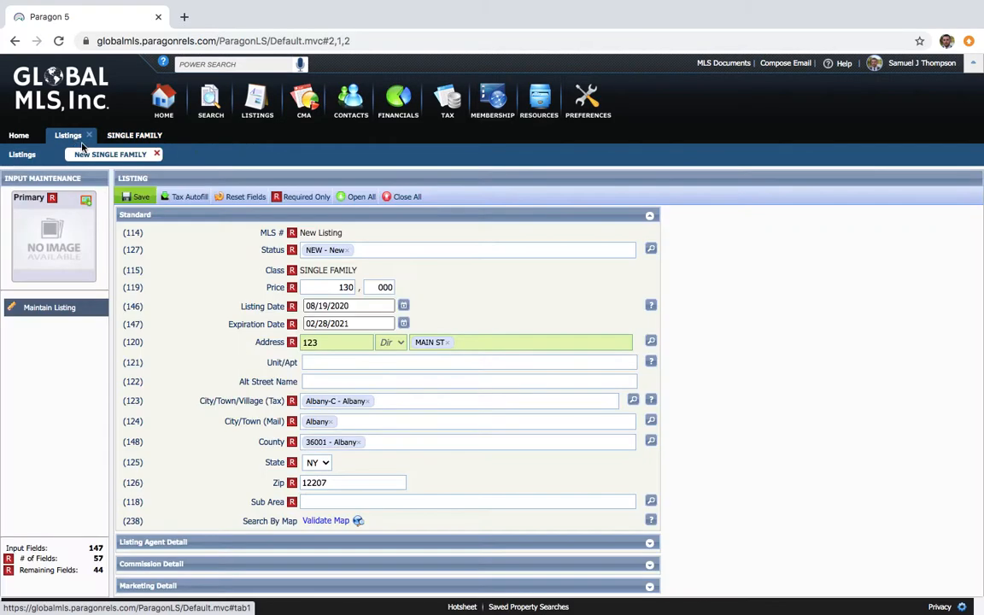
pyautogui.write('111')
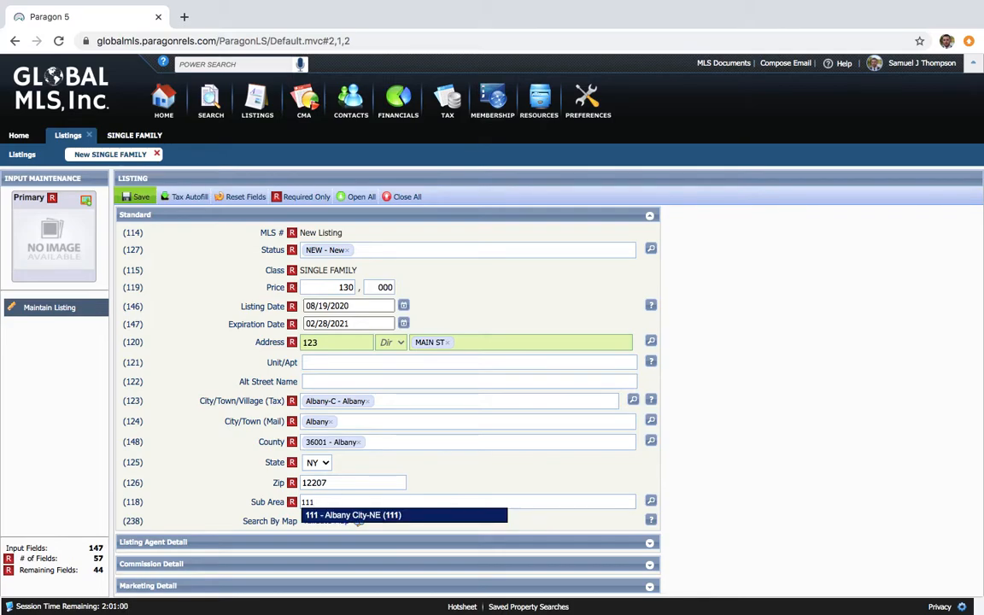
pyautogui.click(359, 515)
# - Expand the Listing Agent Detail and Commission Detail sections and set Buyer Agency to 2.5, Broker Agency to 3.5 and Sub Agency to 2.5
pyautogui.scroll(-3, 307, 499)
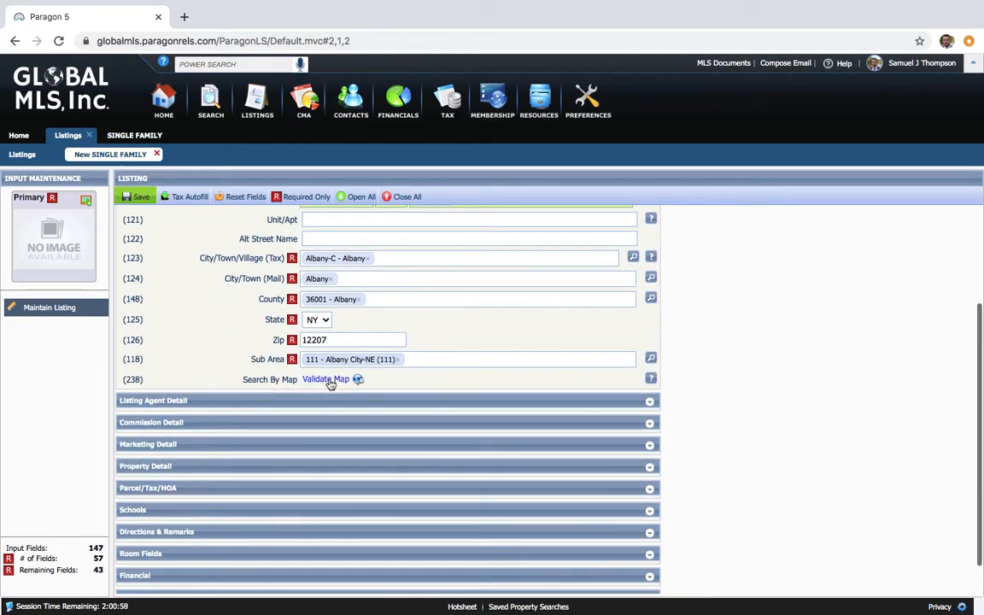
pyautogui.click(249, 400)
pyautogui.scroll(-2, 325, 456)
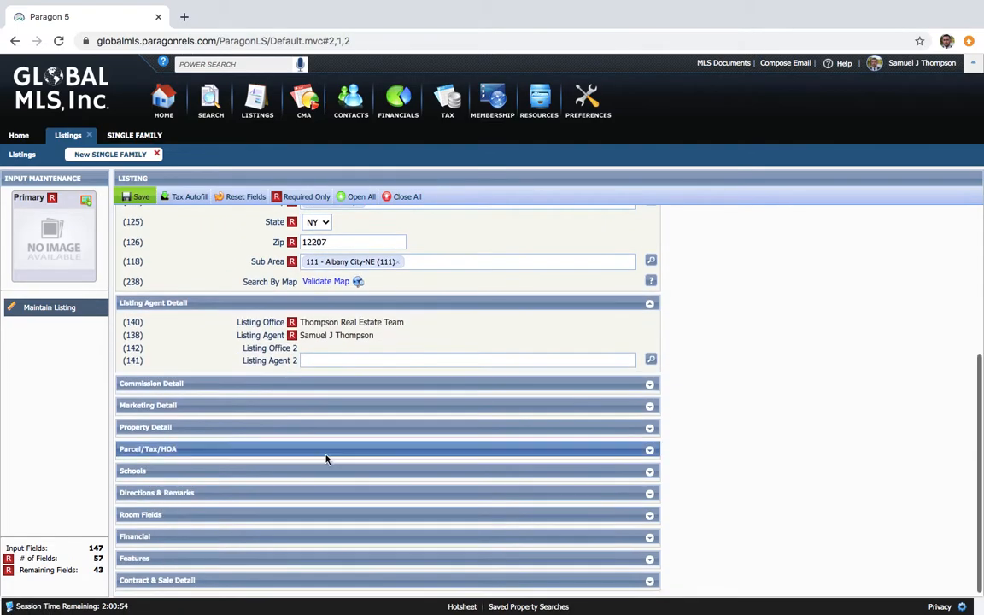
pyautogui.click(275, 383)
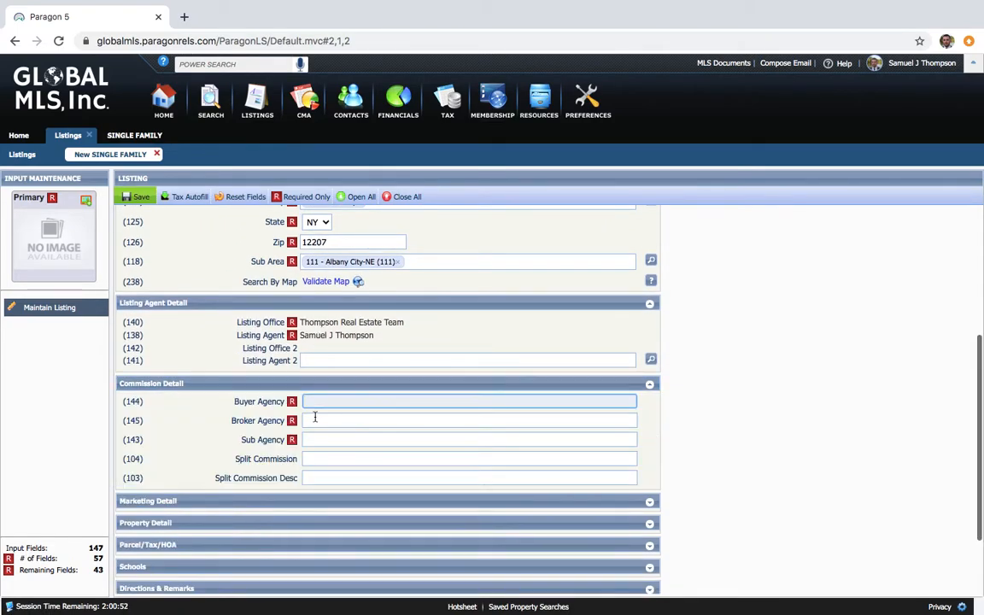
pyautogui.write('2.5')
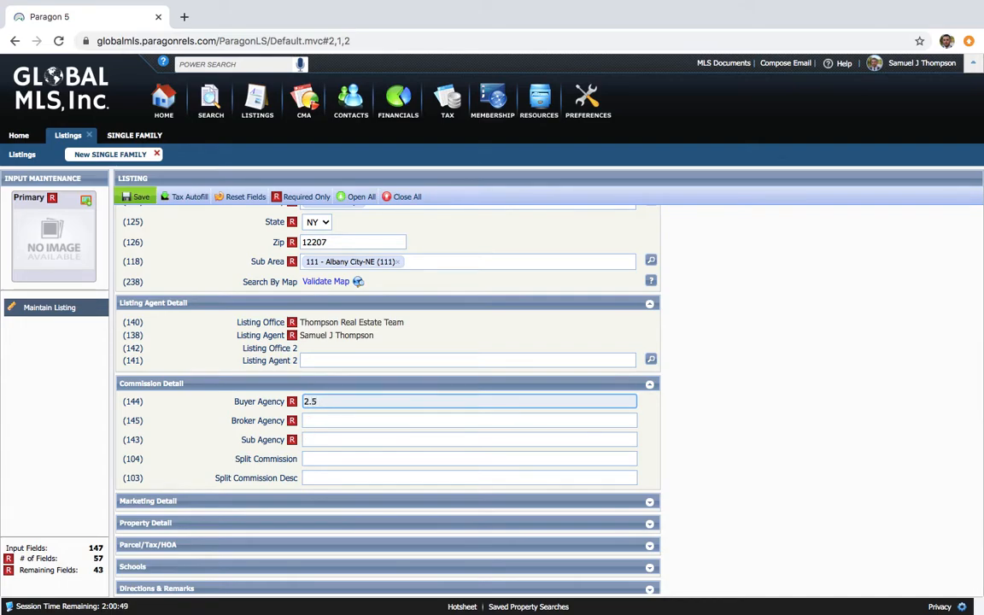
pyautogui.press('Tab')
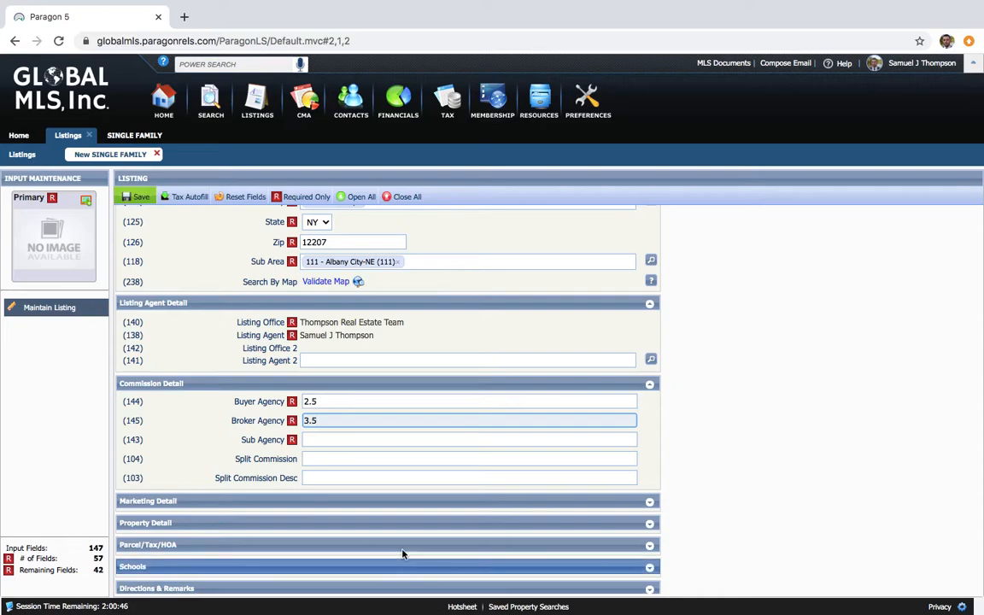
pyautogui.click(336, 440)
pyautogui.write('2.5')
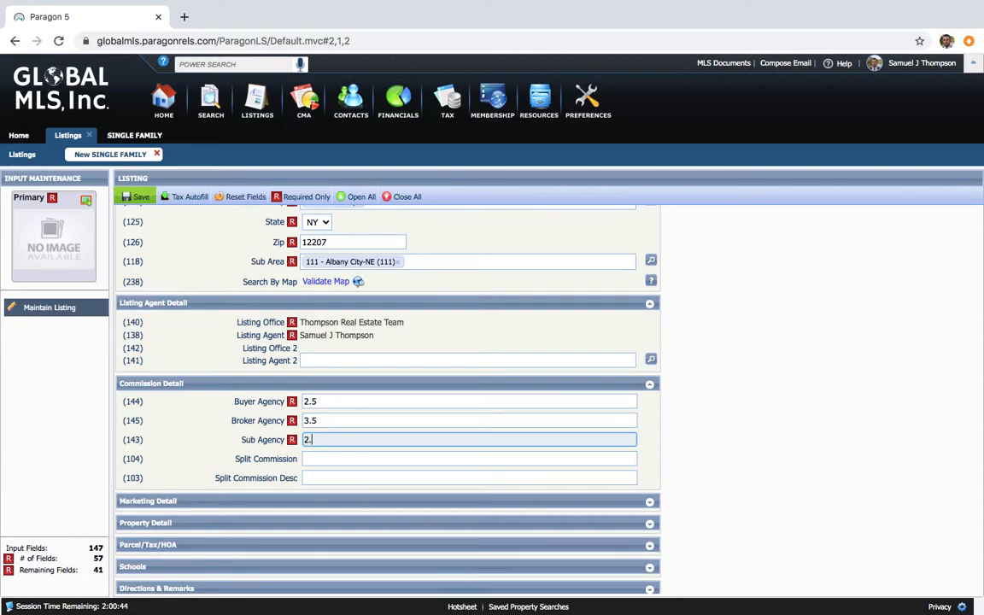
# - Expand the Marketing Detail and Property Detail sections and set New Construction to No
pyautogui.click(275, 503)
pyautogui.scroll(-3, 373, 491)
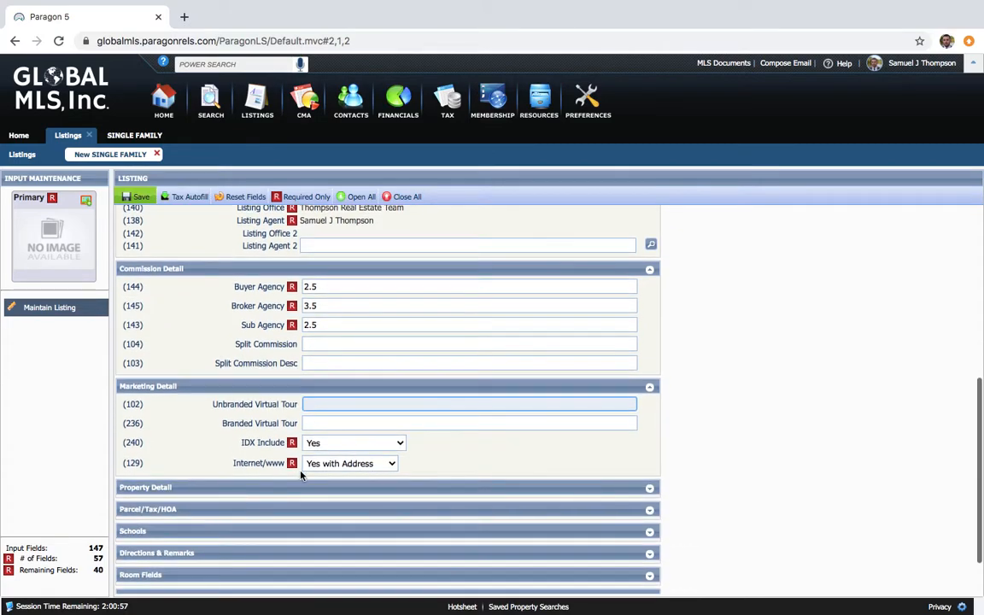
pyautogui.click(286, 487)
pyautogui.scroll(-3, 341, 427)
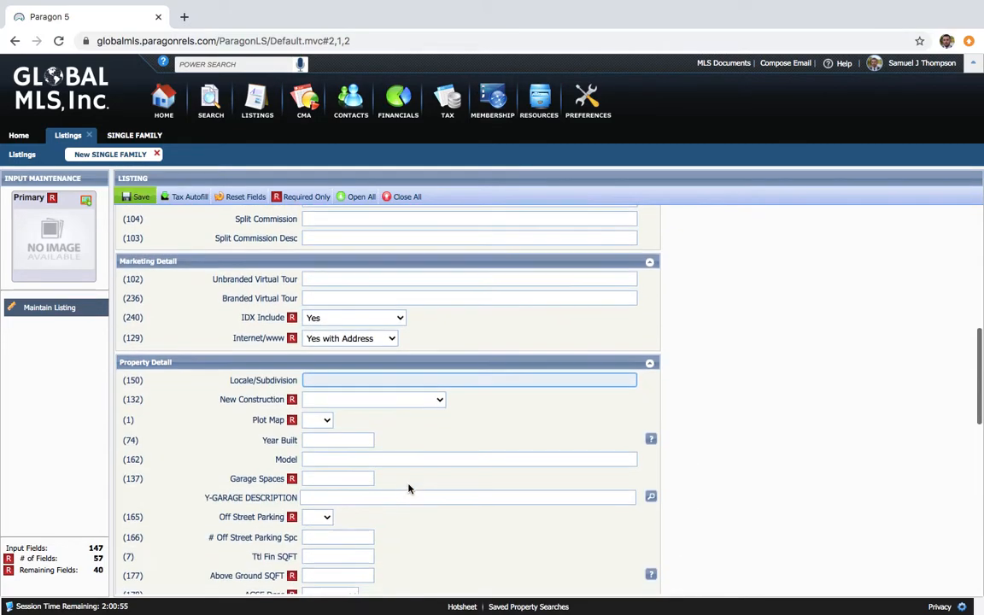
pyautogui.click(437, 399)
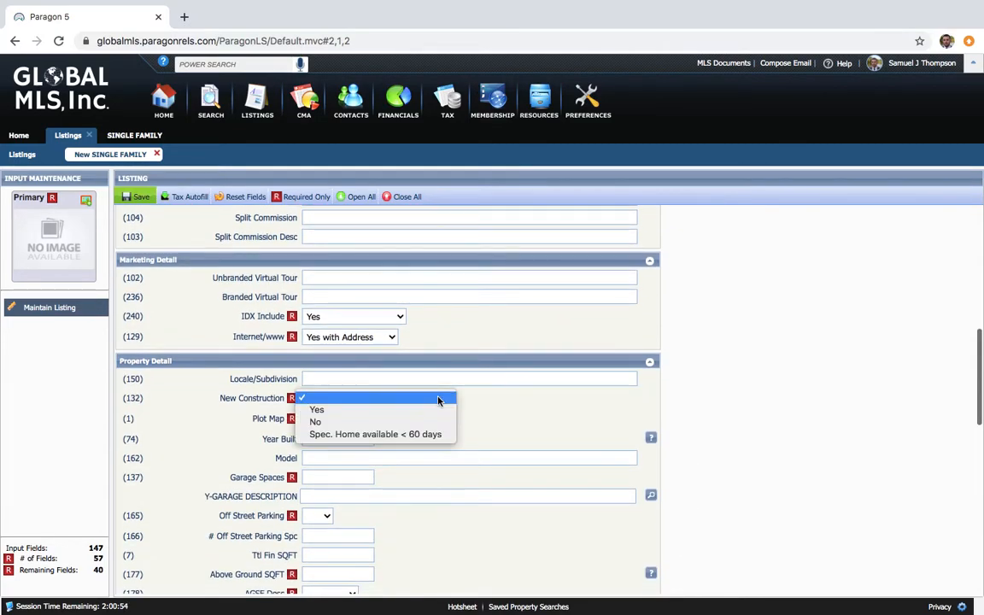
pyautogui.click(323, 419)
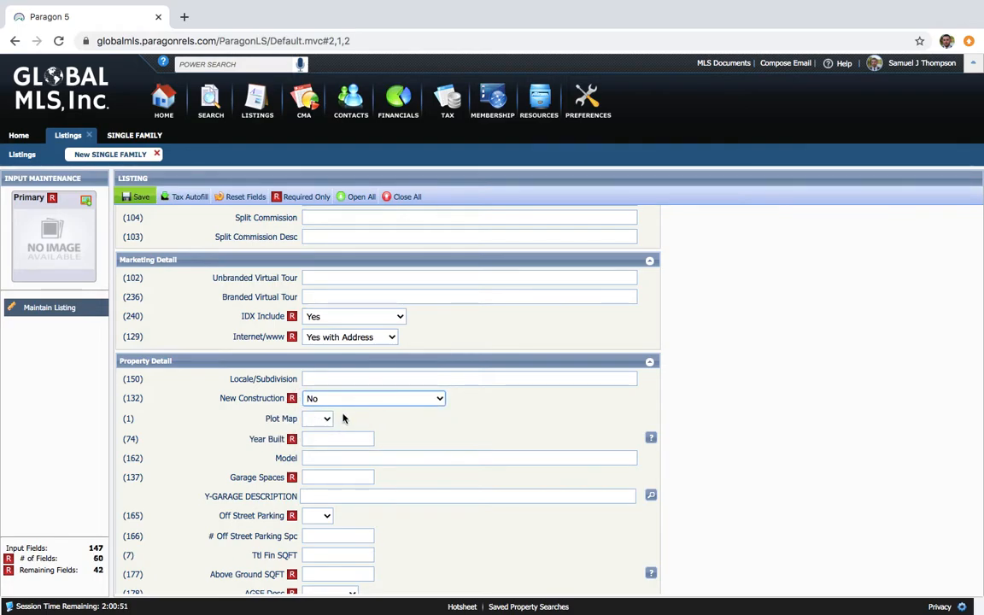
# - Set Year Built to 1920, Garage Spaces to 0 and Off Street Parking to No
pyautogui.click(345, 439)
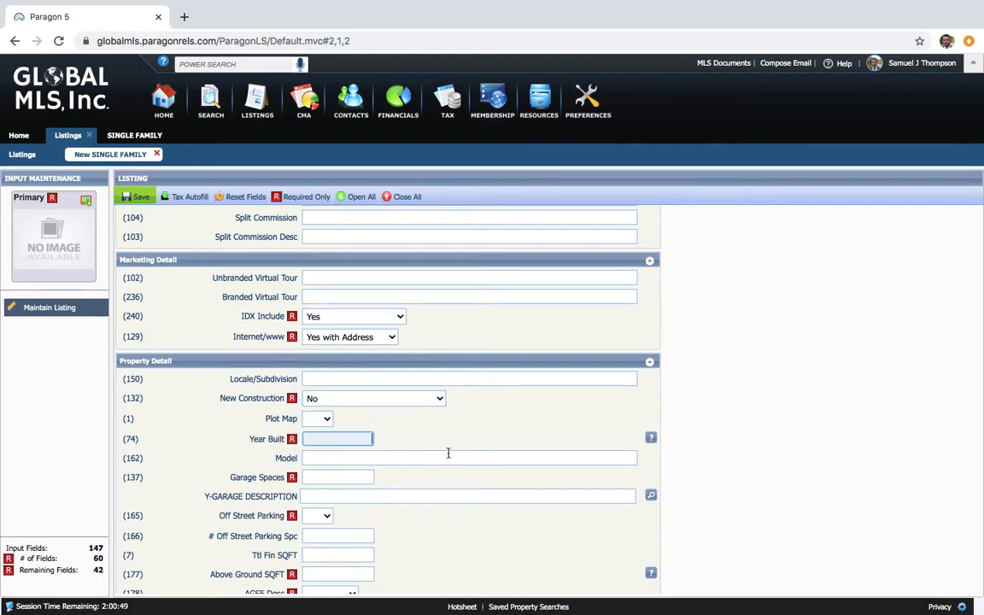
pyautogui.scroll(-1, 447, 456)
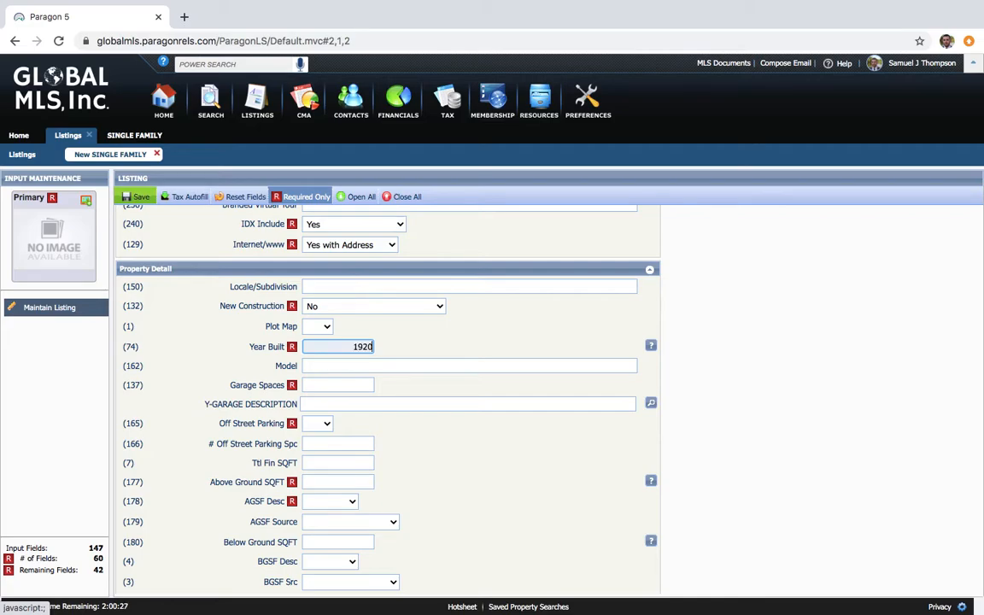
pyautogui.click(332, 385)
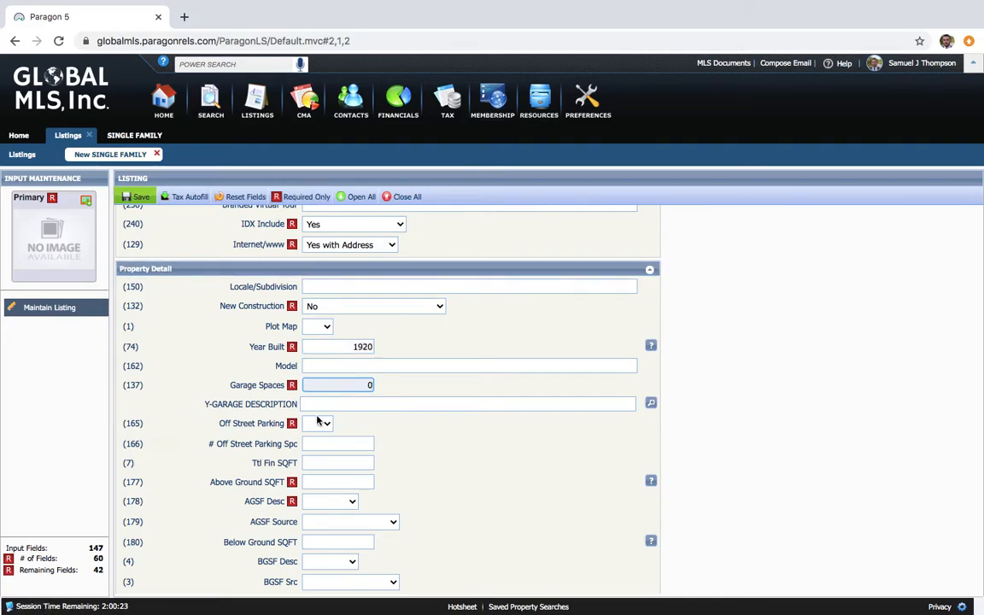
pyautogui.click(328, 430)
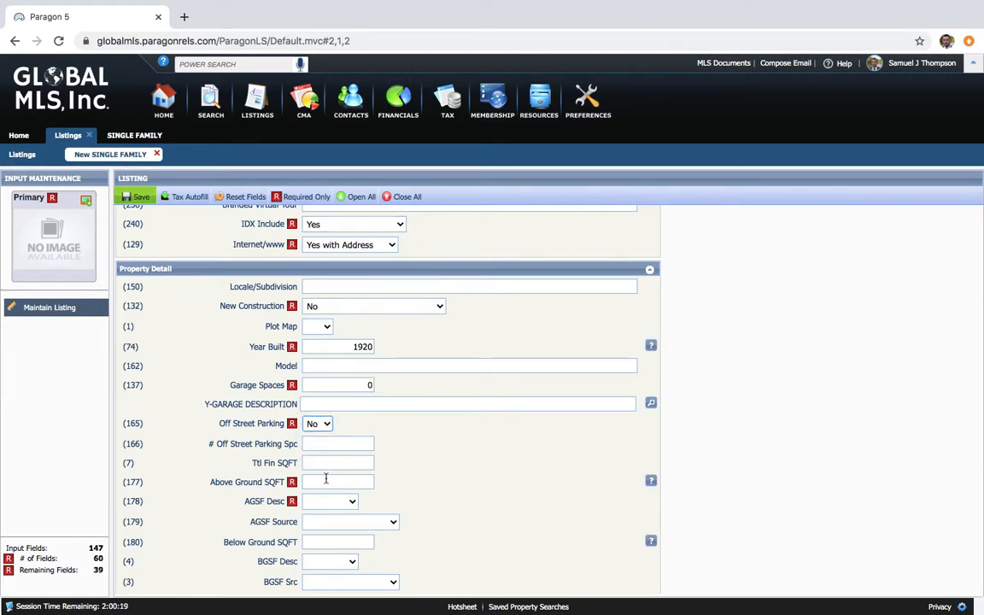
# - Set Above Ground SQFT to 1450 and its AGSF Desc to Actual
pyautogui.click(325, 480)
pyautogui.write('1450')
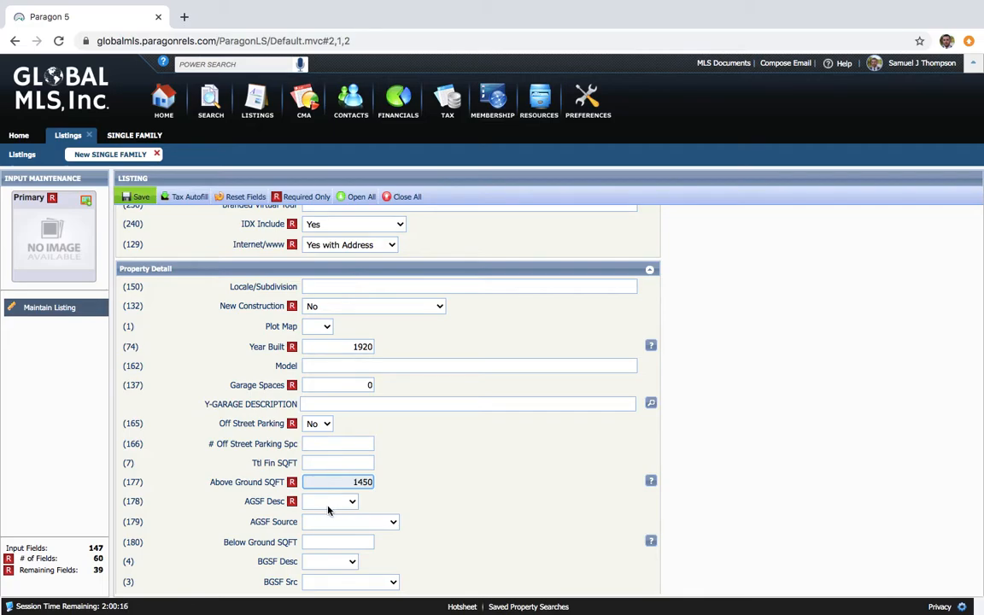
pyautogui.click(330, 503)
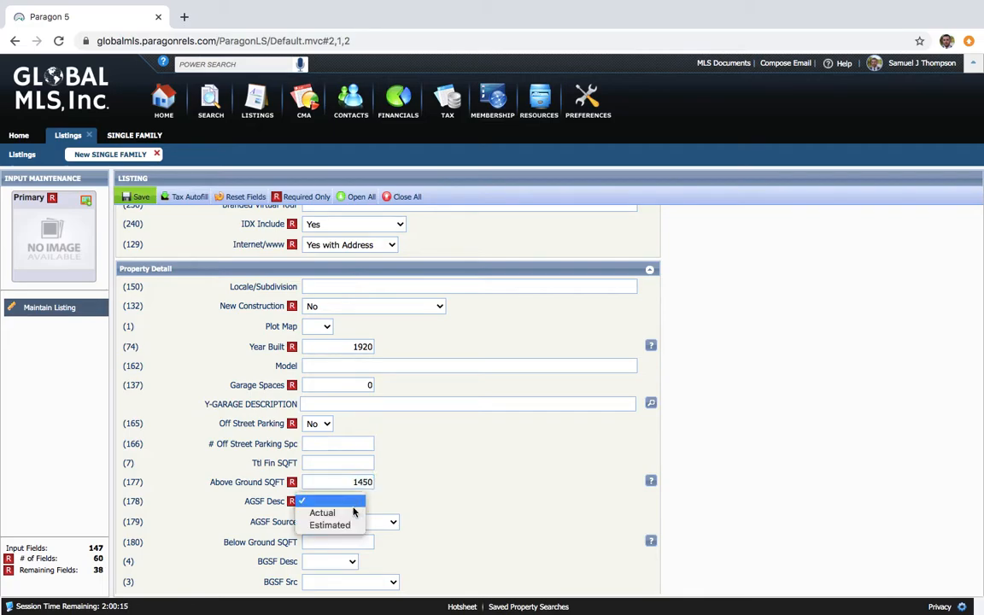
pyautogui.click(352, 514)
pyautogui.click(355, 502)
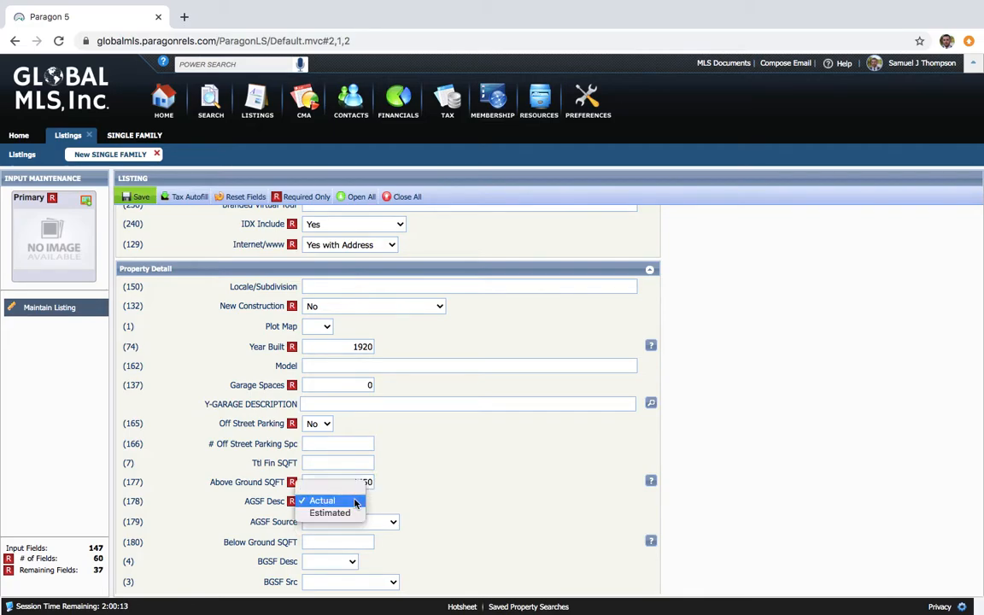
pyautogui.click(348, 505)
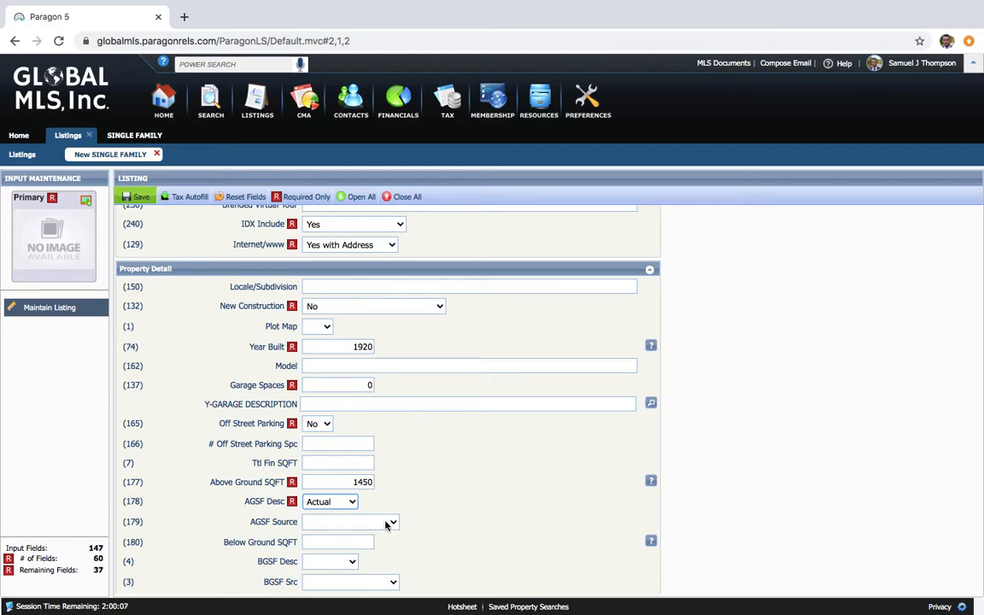
# - Set the Lot Size to 50x130 in the property details
pyautogui.scroll(-1, 430, 500)
pyautogui.scroll(-3, 430, 500)
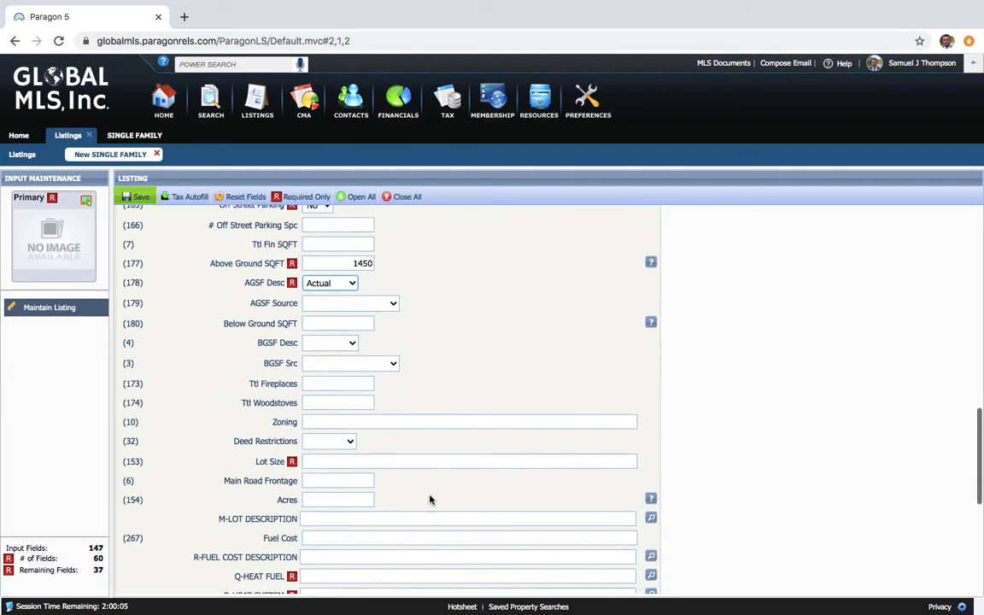
pyautogui.click(330, 399)
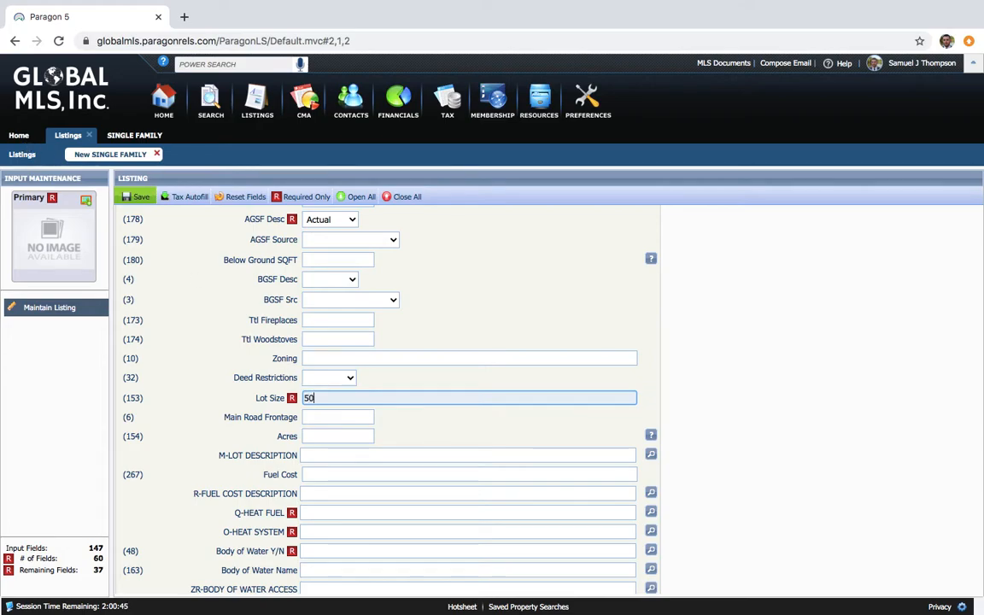
pyautogui.write('x130')
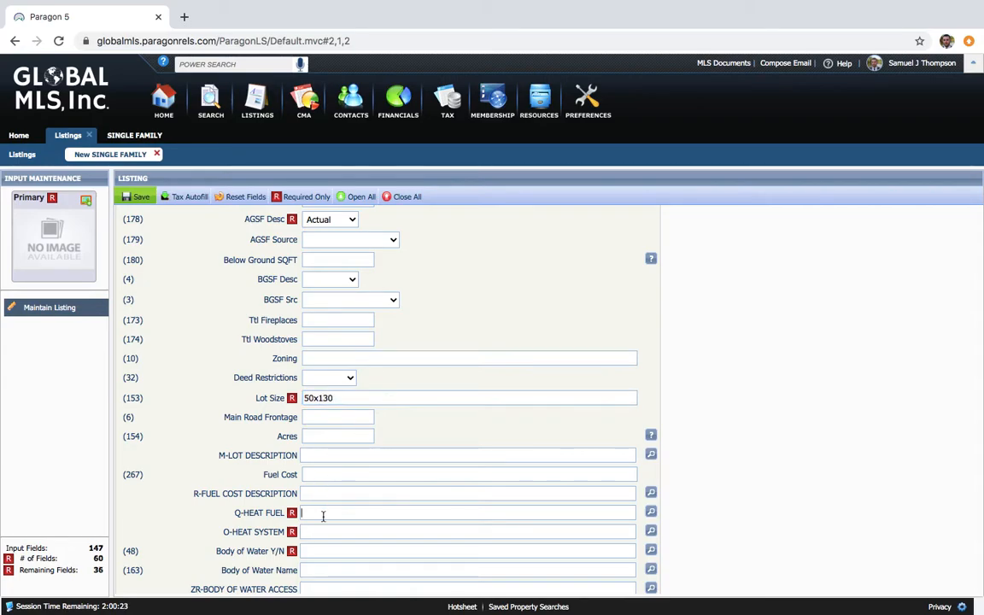
# - Set the required Q-HEAT FUEL feature to Q54 - Natural Gas in the property details
pyautogui.scroll(-1, 424, 482)
pyautogui.scroll(-1, 424, 482)
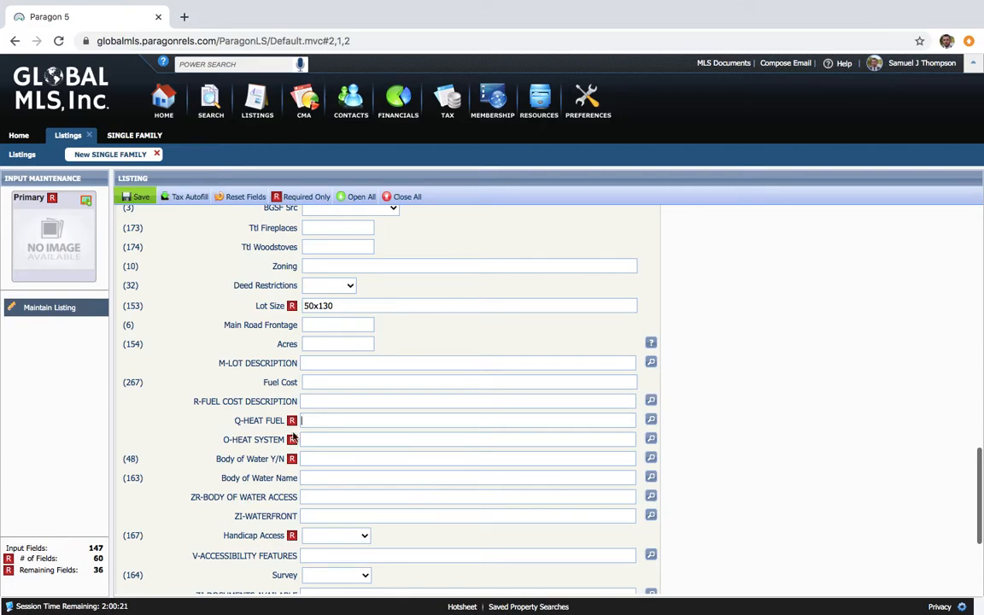
pyautogui.click(652, 420)
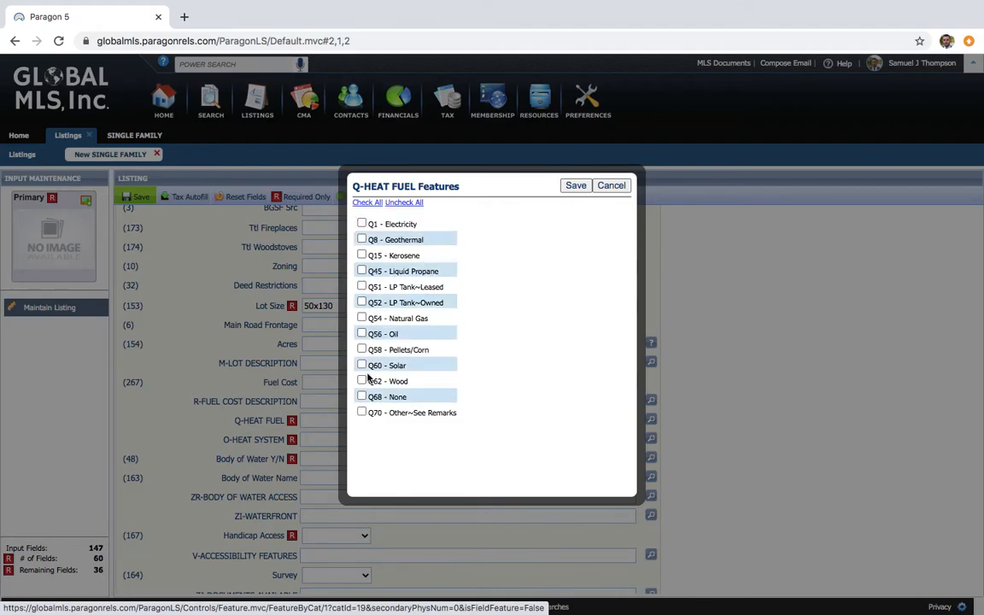
pyautogui.click(362, 317)
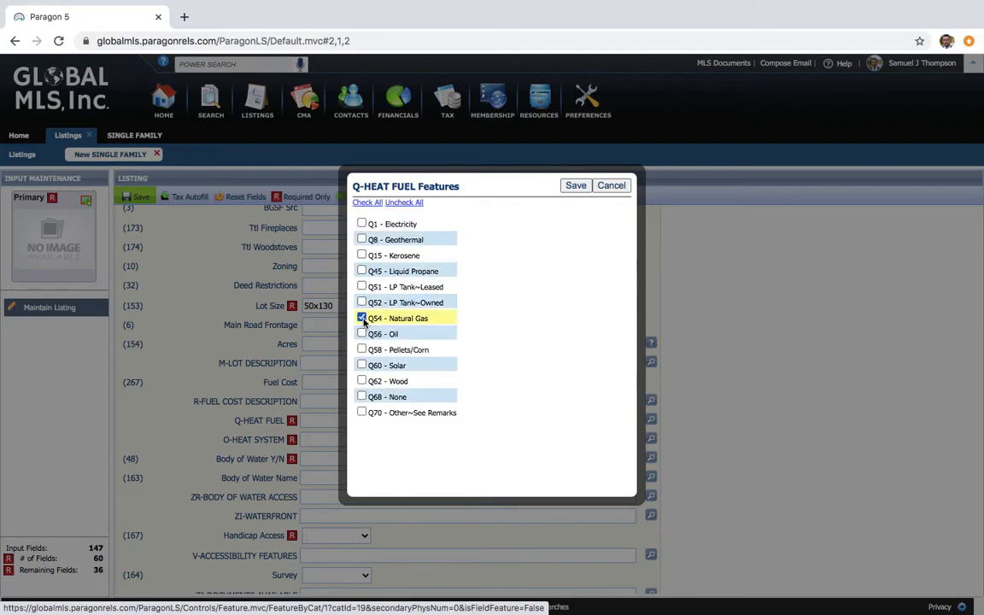
pyautogui.click(576, 186)
# - Set the required O-HEAT SYSTEM feature to O34 - Hot Air
pyautogui.write('fur')
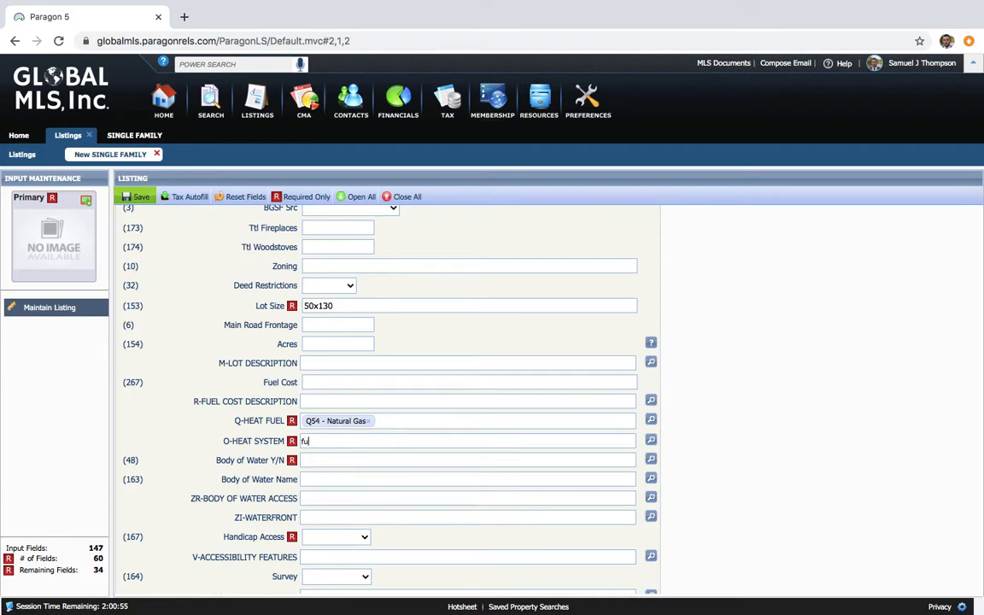
pyautogui.press('BackSpace')
pyautogui.press('BackSpace')
pyautogui.press('BackSpace')
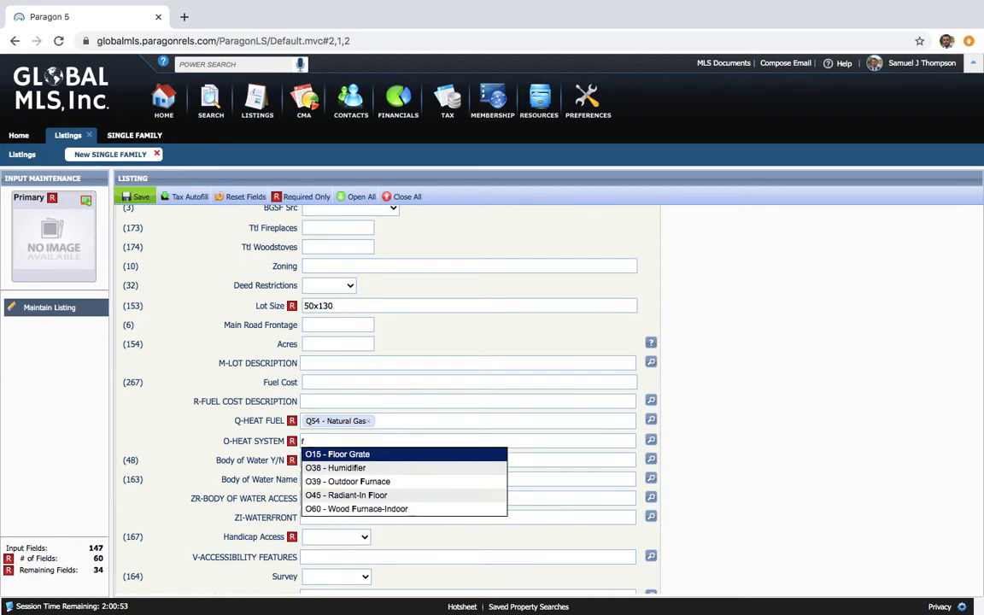
pyautogui.write('for')
pyautogui.press('BackSpace')
pyautogui.press('BackSpace')
pyautogui.press('BackSpace')
pyautogui.write('hot')
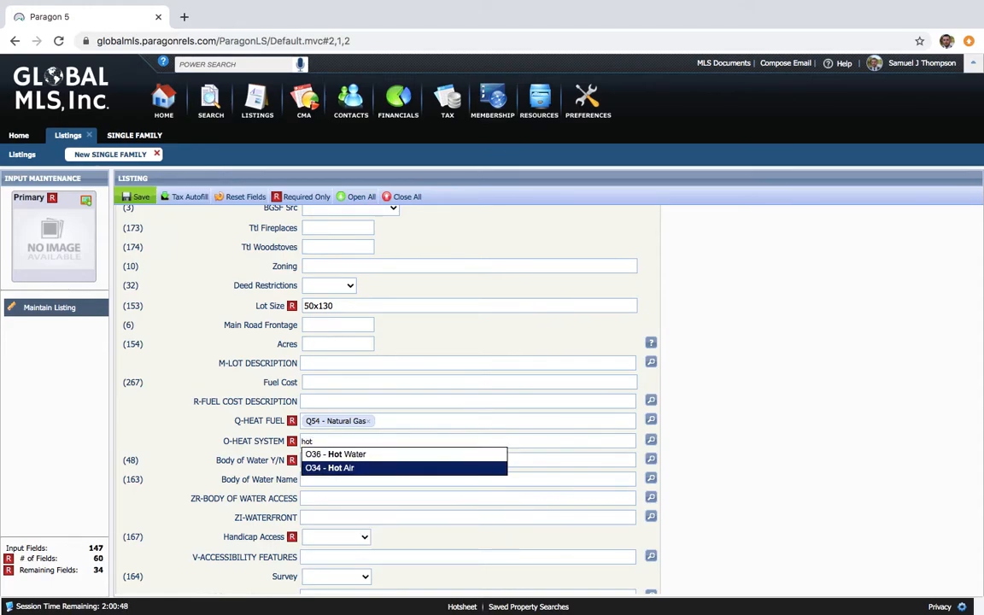
pyautogui.click(355, 465)
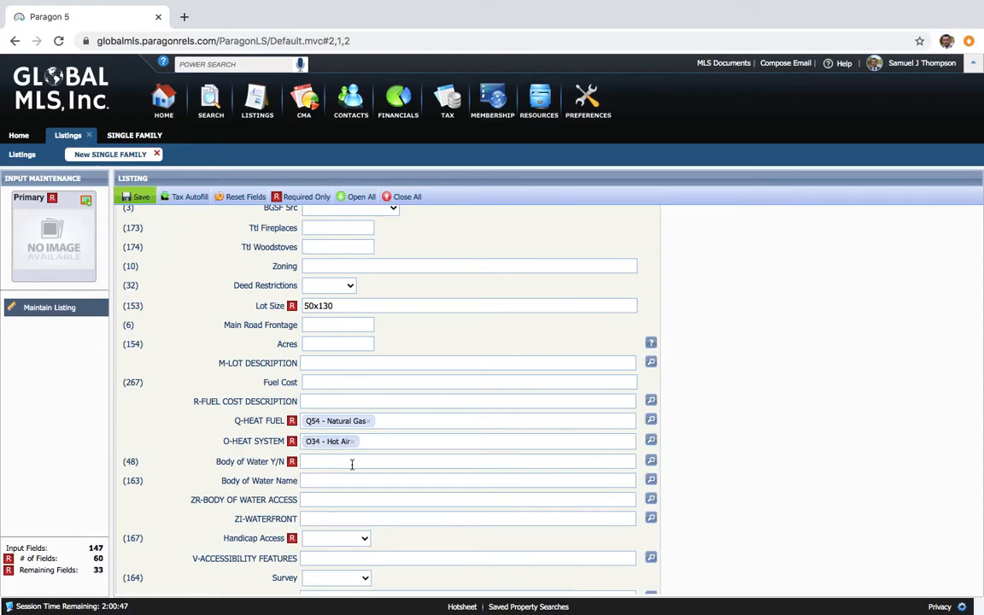
# - Set Body of Water Y/N to N - No and Handicap Access to No
pyautogui.write('N - No')
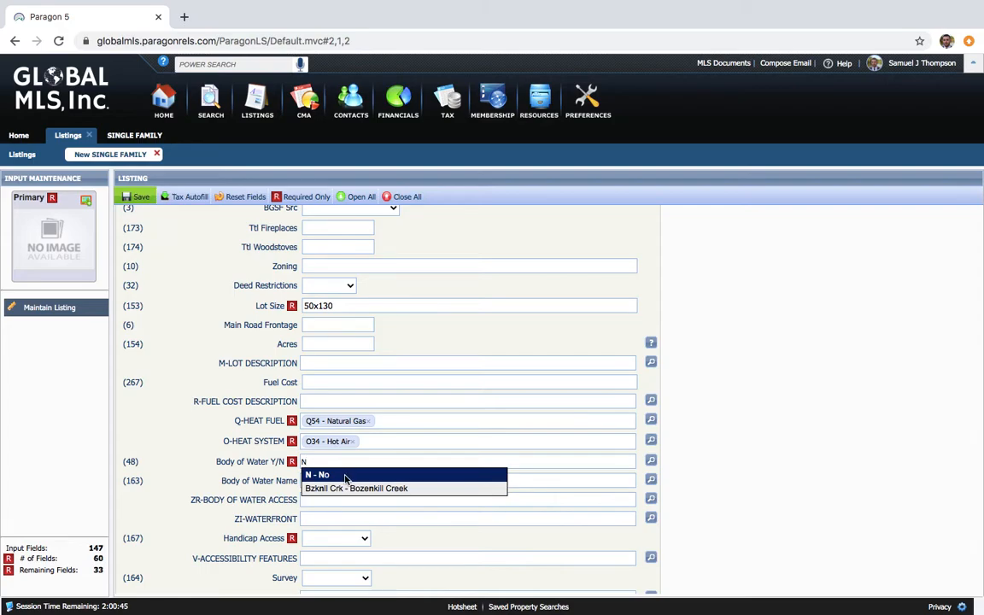
pyautogui.click(346, 476)
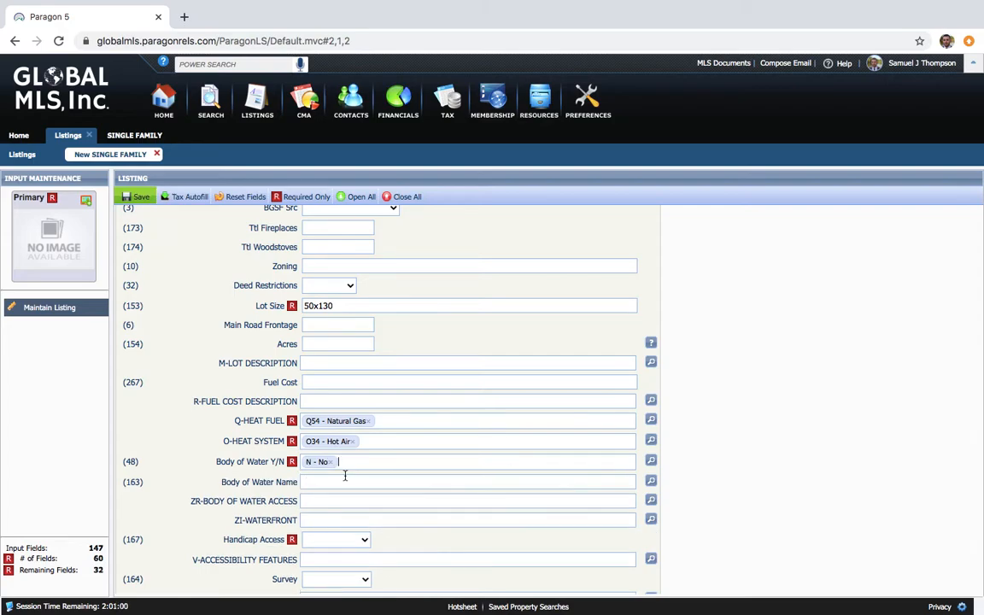
pyautogui.click(319, 540)
pyautogui.click(317, 552)
# - Expand the Parcel/Tax/HOA section and set the SWIS Code to 010100 - Albany-Albany
pyautogui.scroll(-3, 417, 505)
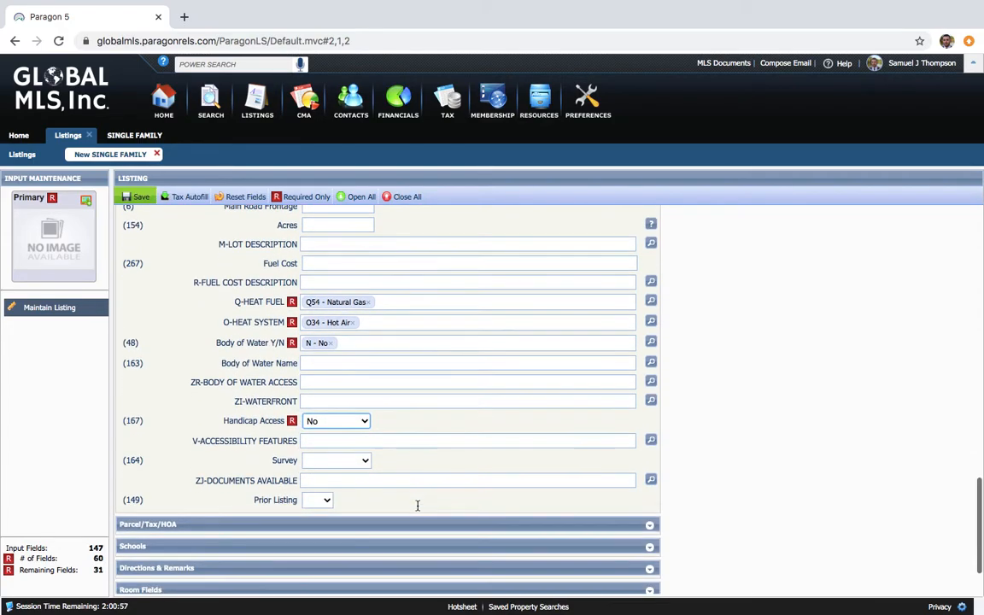
pyautogui.click(422, 522)
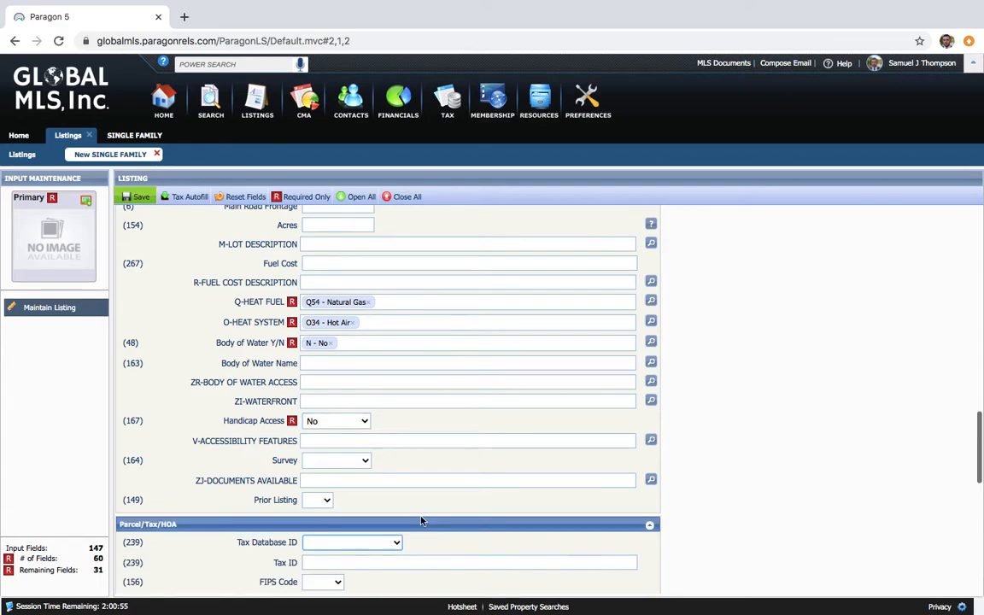
pyautogui.scroll(-5, 421, 520)
pyautogui.click(320, 337)
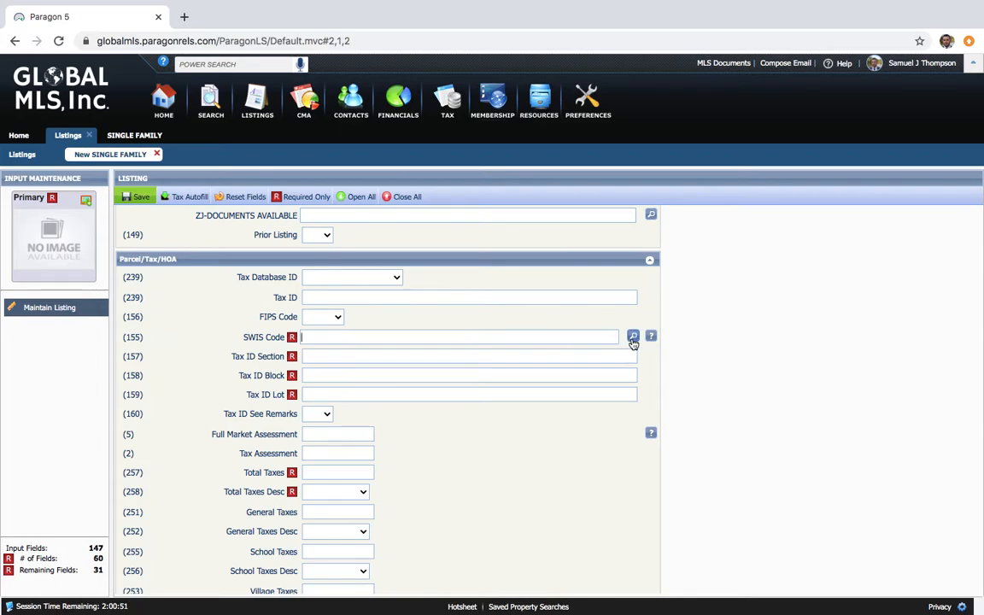
pyautogui.click(633, 338)
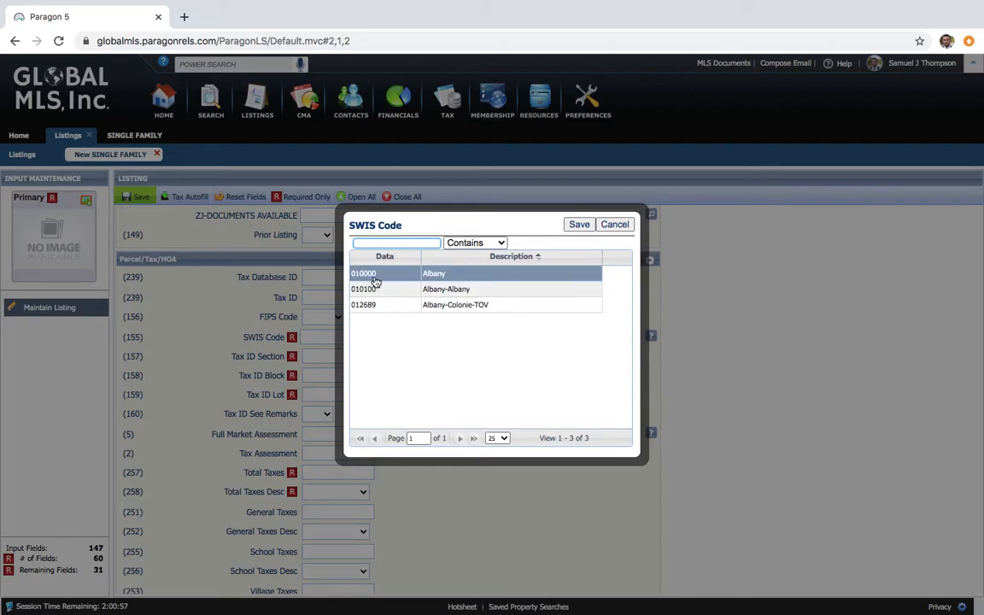
pyautogui.click(394, 293)
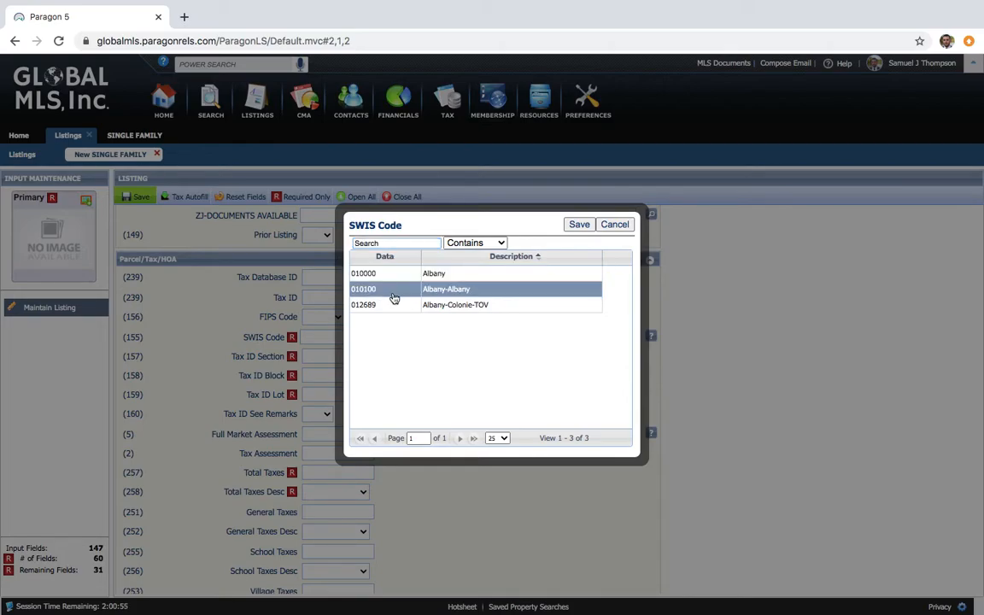
pyautogui.click(579, 225)
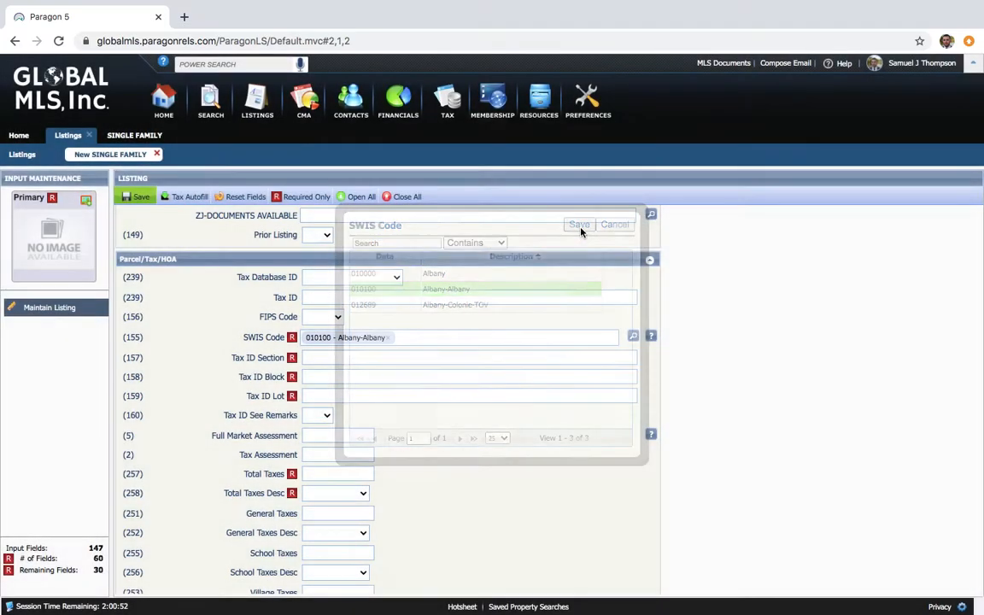
# - Set the Tax ID Section to 60, the Tax ID Block to 13 and the Tax ID Lot to 5
pyautogui.click(325, 358)
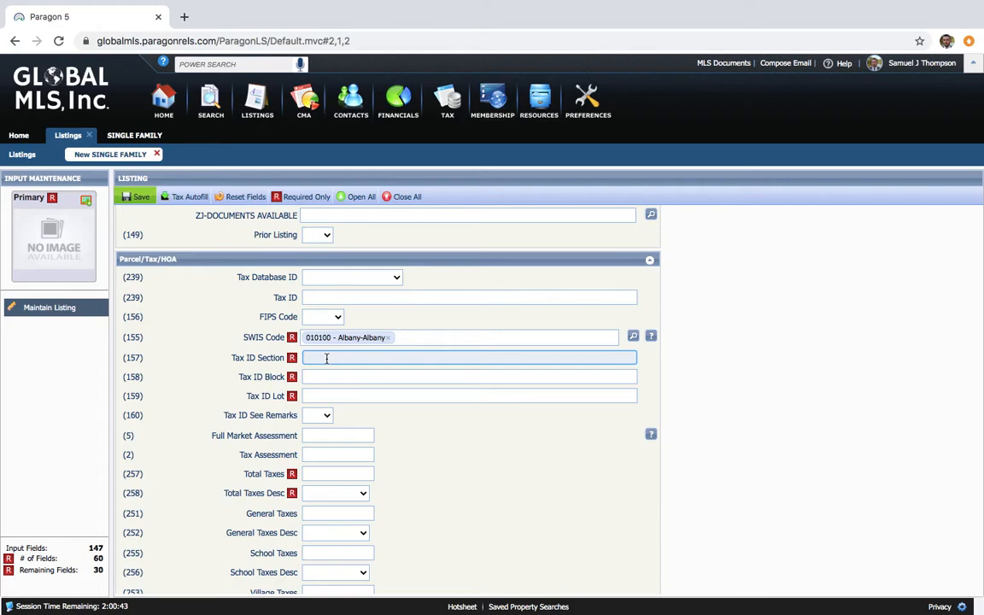
pyautogui.write('60')
pyautogui.click(316, 375)
pyautogui.write('13')
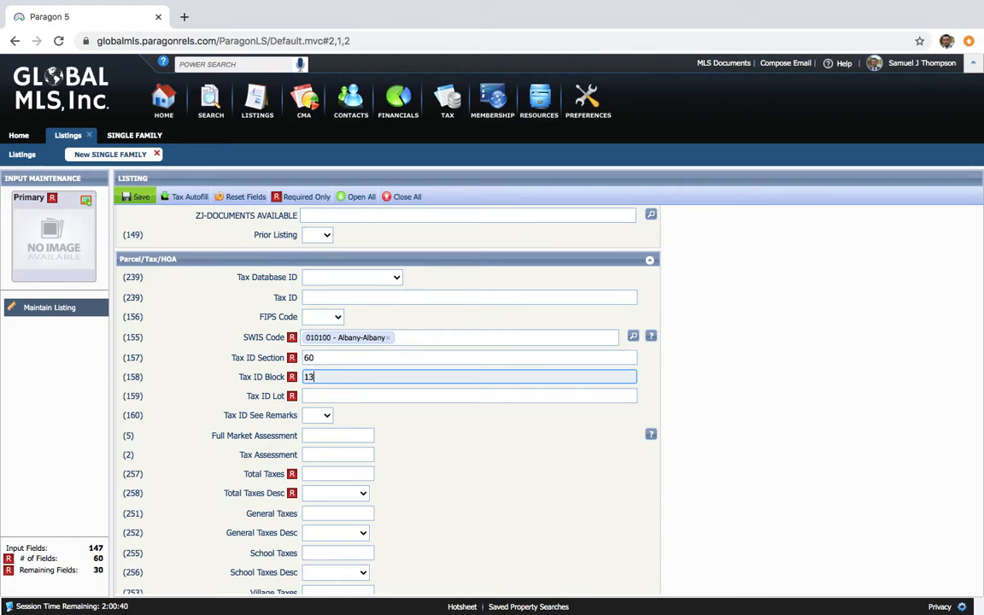
pyautogui.click(319, 394)
pyautogui.write('5')
# - Set Total Taxes to 8000 and Total Taxes Desc to Estimated
pyautogui.click(321, 474)
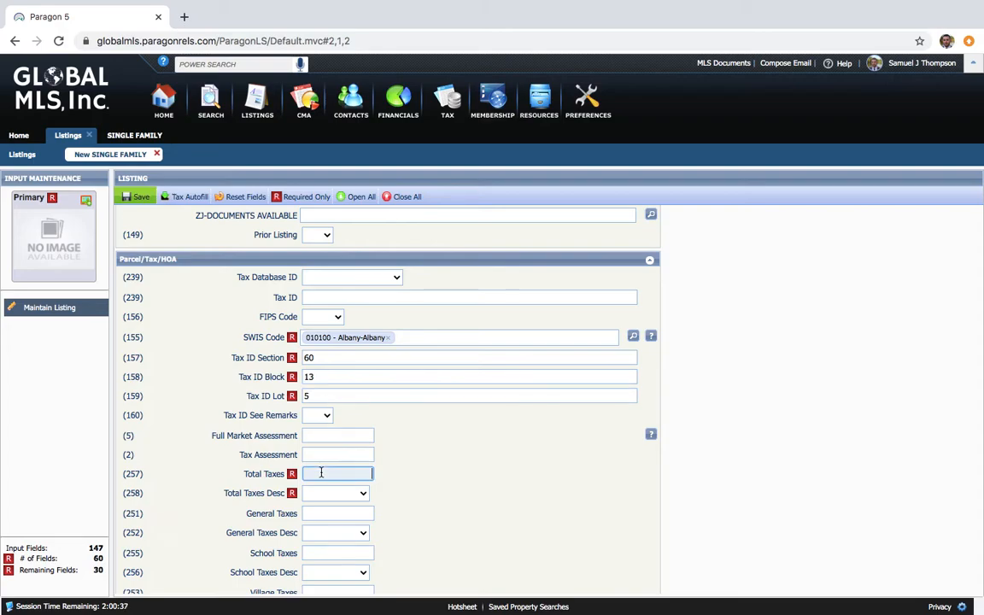
pyautogui.write('8000')
pyautogui.click(363, 495)
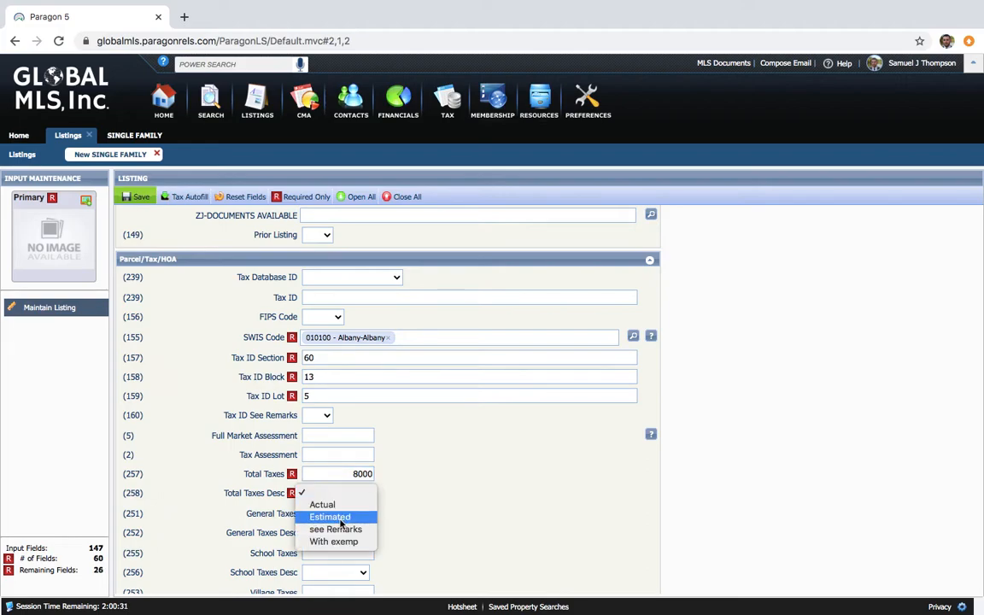
pyautogui.click(350, 517)
# - Set HOA to No and enter the property owner's full name in the Owner Name field
pyautogui.scroll(-1, 390, 495)
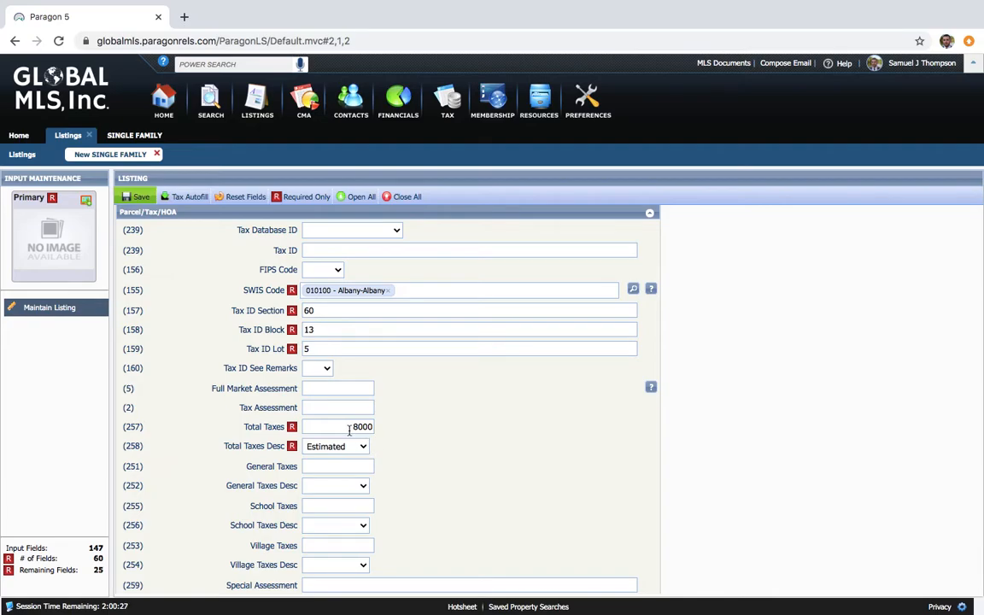
pyautogui.scroll(-3, 423, 478)
pyautogui.scroll(-2, 423, 475)
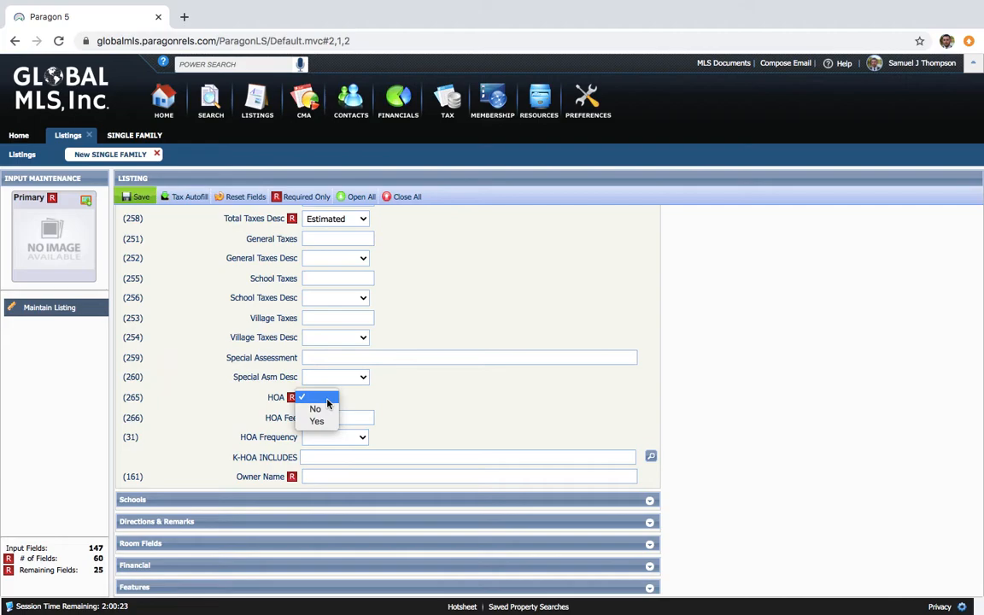
pyautogui.click(316, 409)
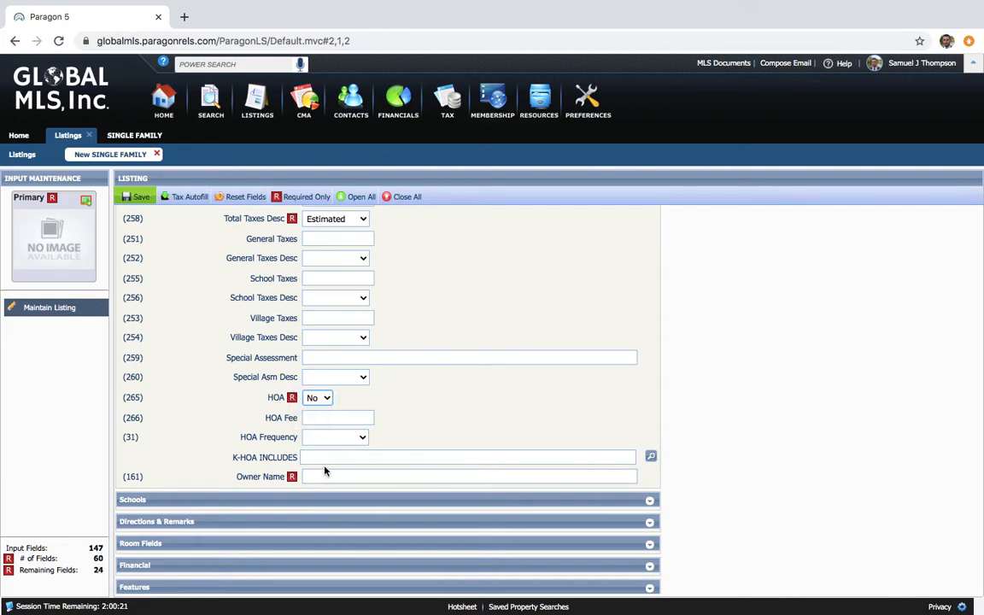
pyautogui.click(323, 477)
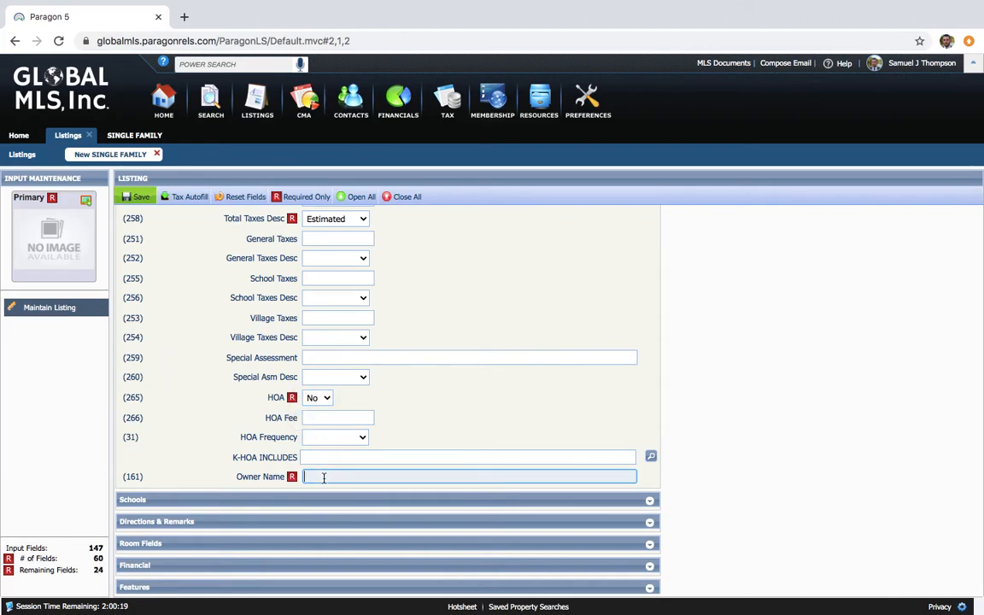
pyautogui.write('John Doe')
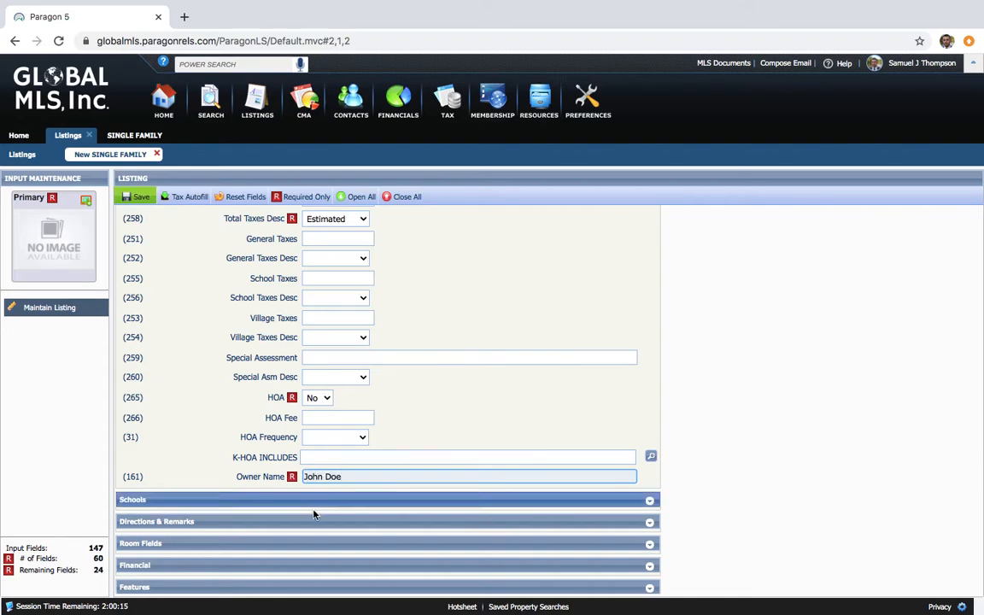
# - Expand the Schools section and set the School District to 010100 - Albany
pyautogui.scroll(-1, 284, 458)
pyautogui.click(238, 472)
pyautogui.click(364, 494)
pyautogui.write('alb')
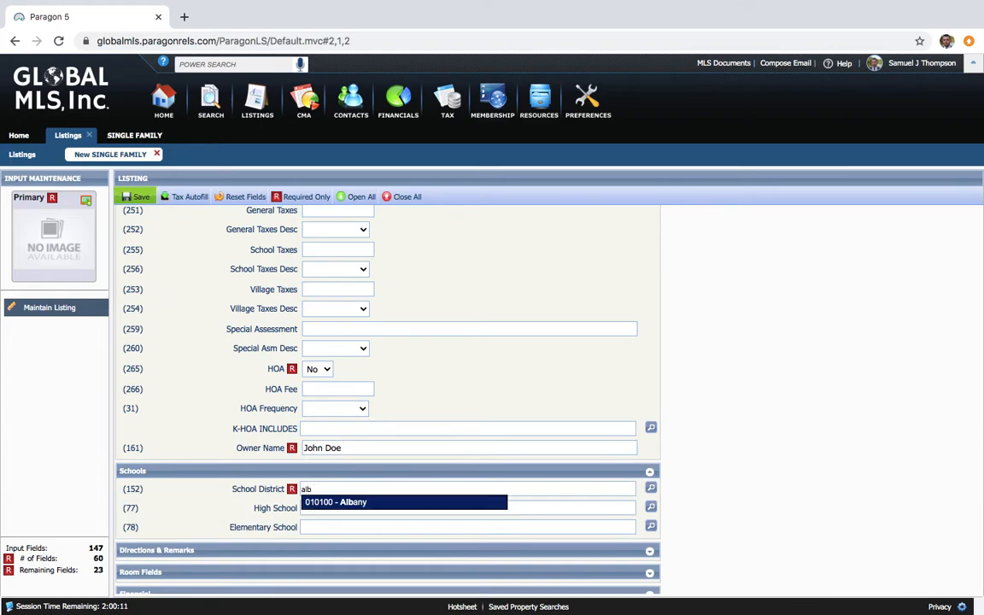
pyautogui.click(305, 502)
# - Expand the Directions & Remarks section and enter the directions "Left on washington, right on van vranken, property on left"
pyautogui.scroll(-2, 305, 510)
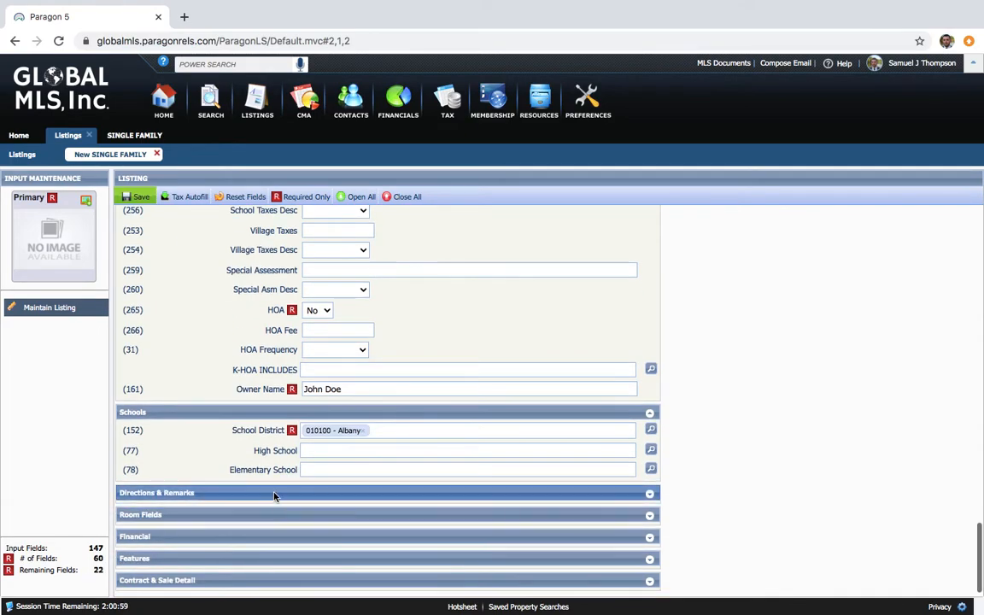
pyautogui.click(274, 495)
pyautogui.click(336, 521)
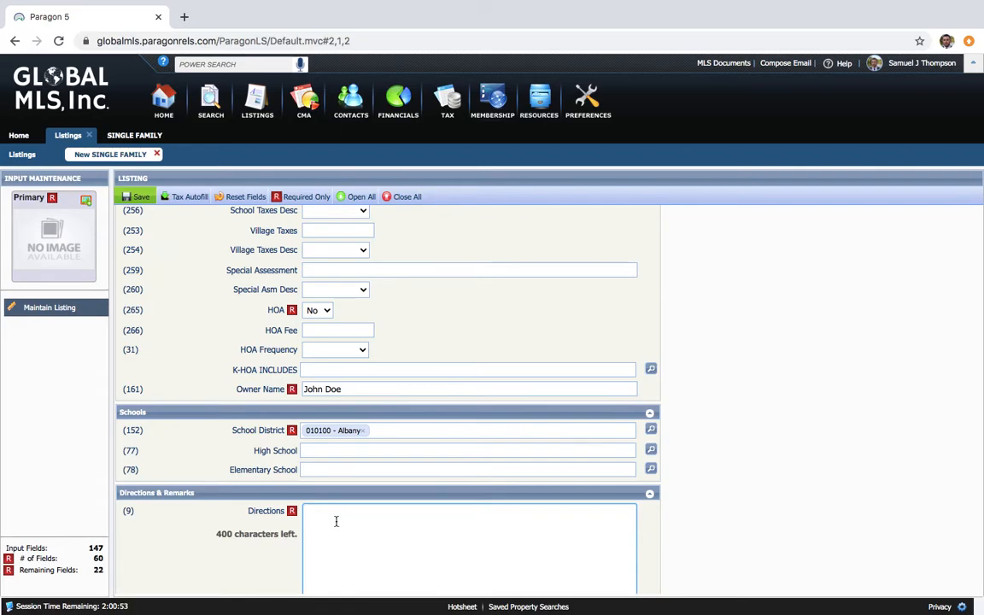
pyautogui.write('Left on wa')
pyautogui.write('shington')
pyautogui.write(', right on va')
pyautogui.write('n')
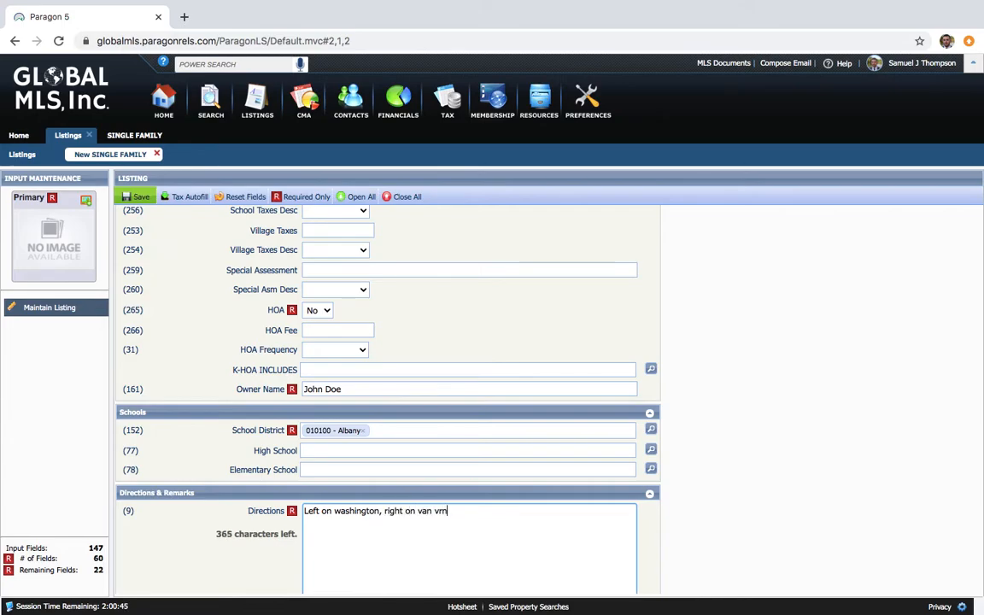
pyautogui.press('BackSpace')
pyautogui.write('anken, property on left')
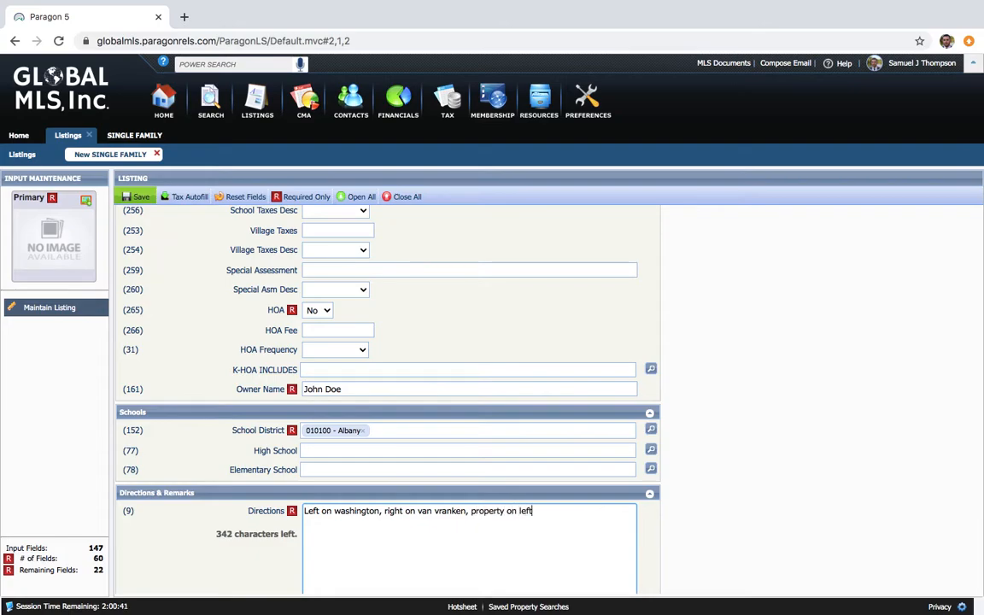
# - Enter Agent to Agent Remarks "Great property located in downtown Albany. Close to big box stores. New Furnace, New Roof, Updated Kitchen, Stainless Appliances. Do Not Wait!!"
pyautogui.scroll(-3, 440, 531)
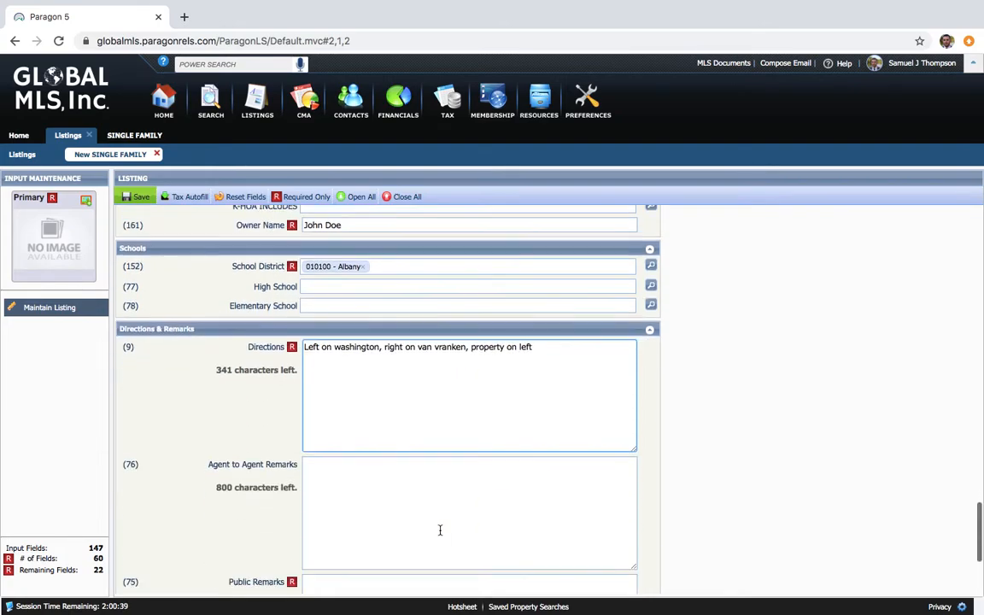
pyautogui.click(344, 405)
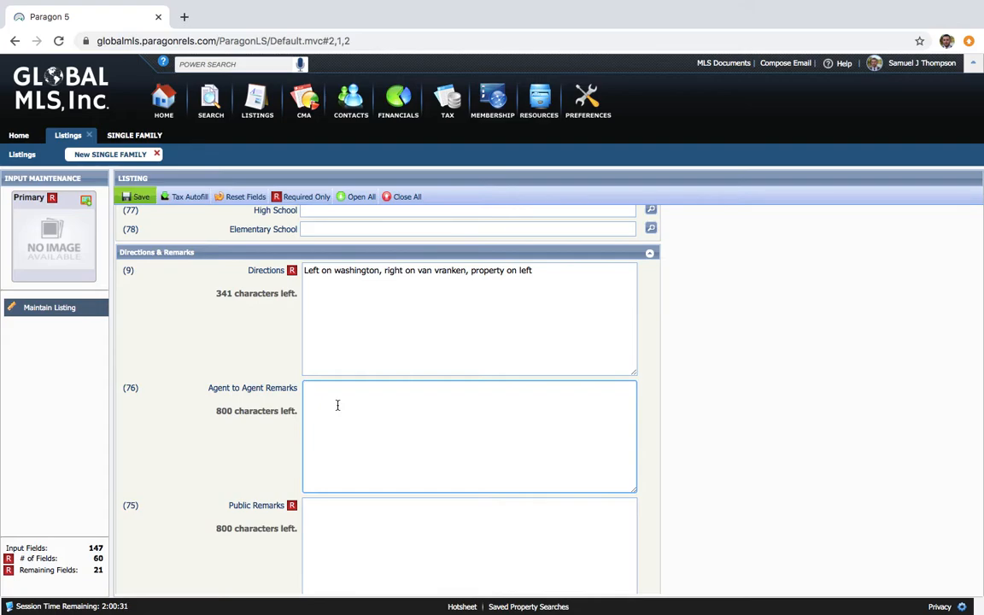
pyautogui.write('Great property located in down')
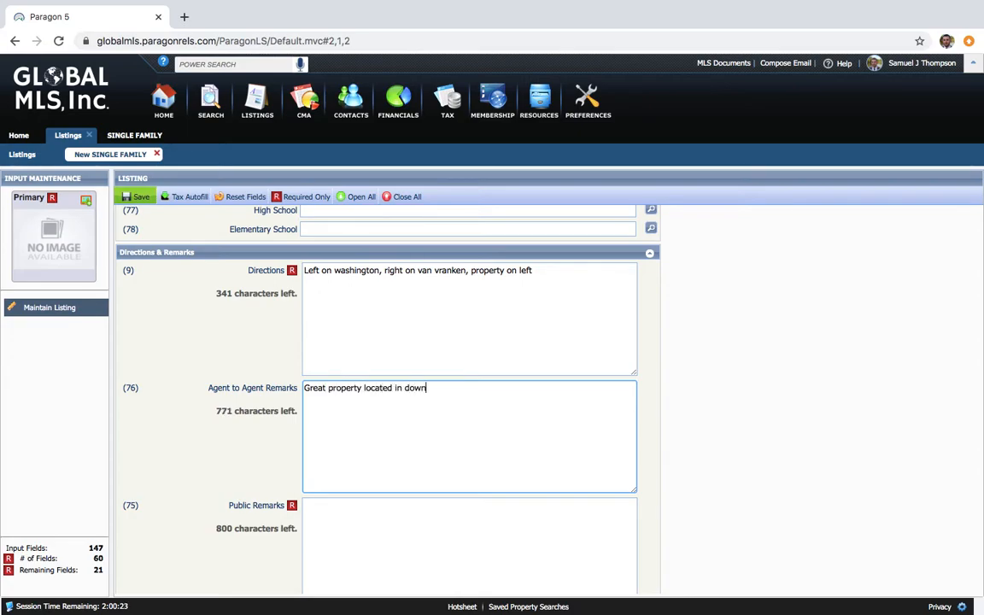
pyautogui.write(' Close to big box stores. New Furnc')
pyautogui.press('BackSpace')
pyautogui.write('ace, New Roof, Updated Kitchen, Stainless Applai')
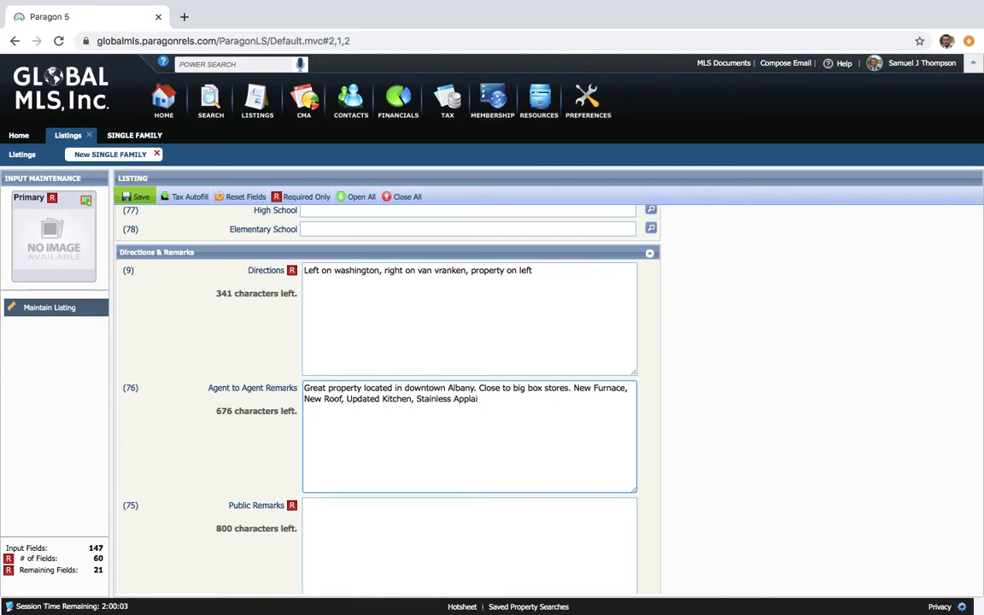
pyautogui.write('cniances. Do Not Wait')
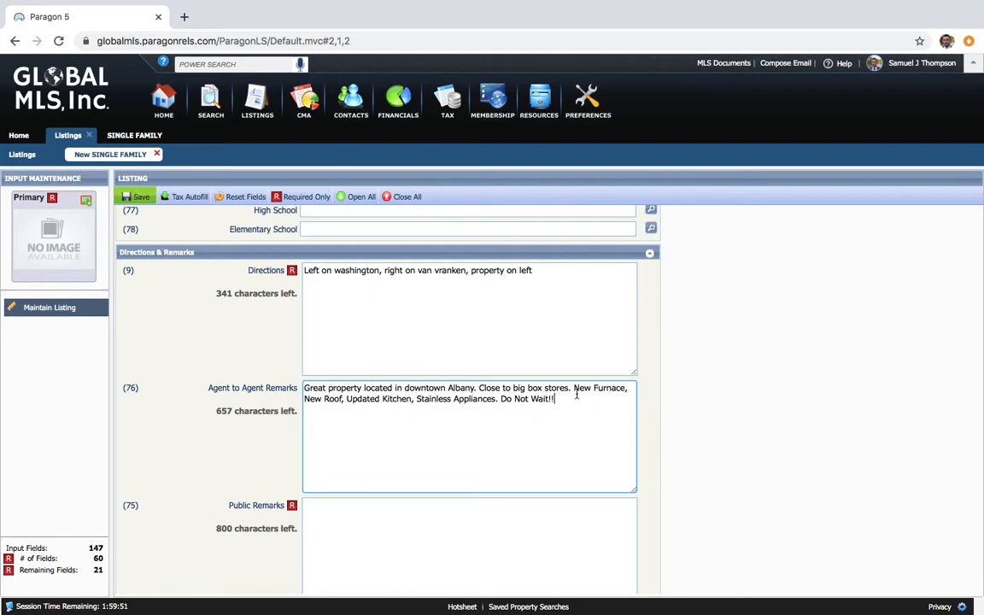
# - Copy the Agent to Agent Remarks text into the Public Remarks field
pyautogui.moveTo(561, 398); pyautogui.dragTo(259, 370)
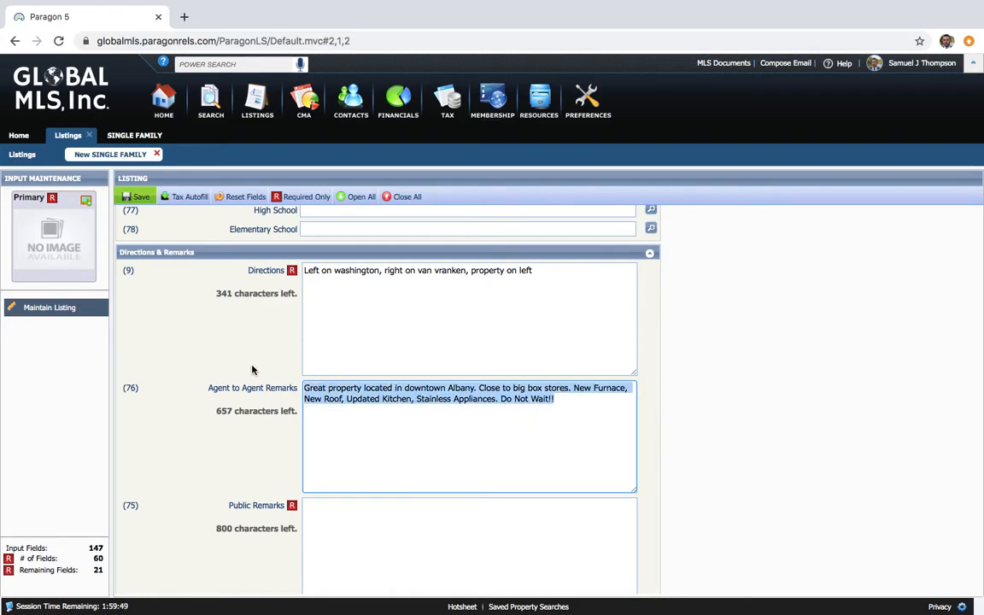
pyautogui.hotkey('ctrl', 'c')
pyautogui.click(380, 552)
pyautogui.hotkey('ctrl', 'v')
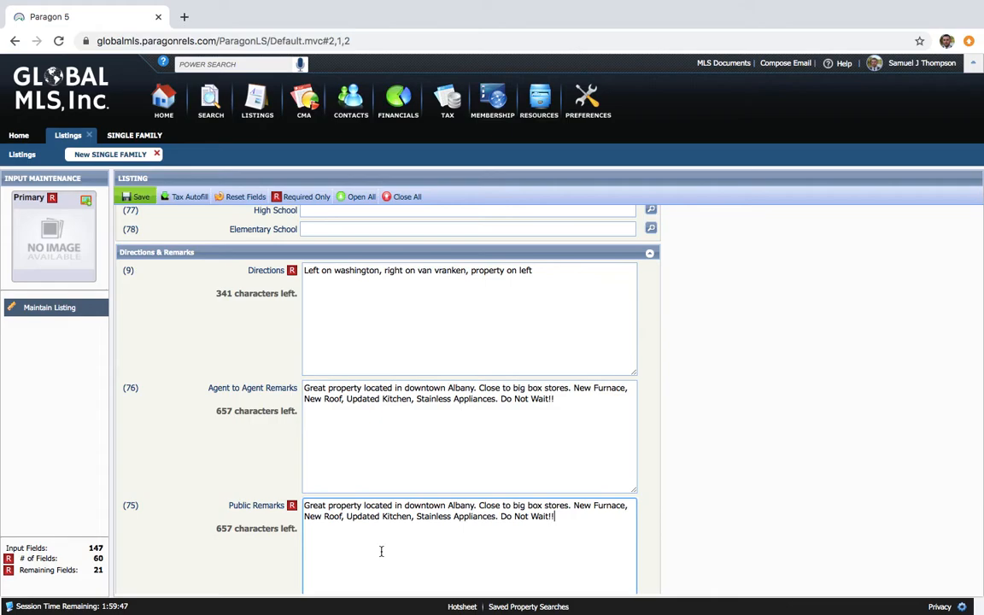
# - Expand the Room Fields section and enter 5 total rooms, 3 total beds, 2 full baths and 0 partial baths
pyautogui.scroll(-3, 516, 526)
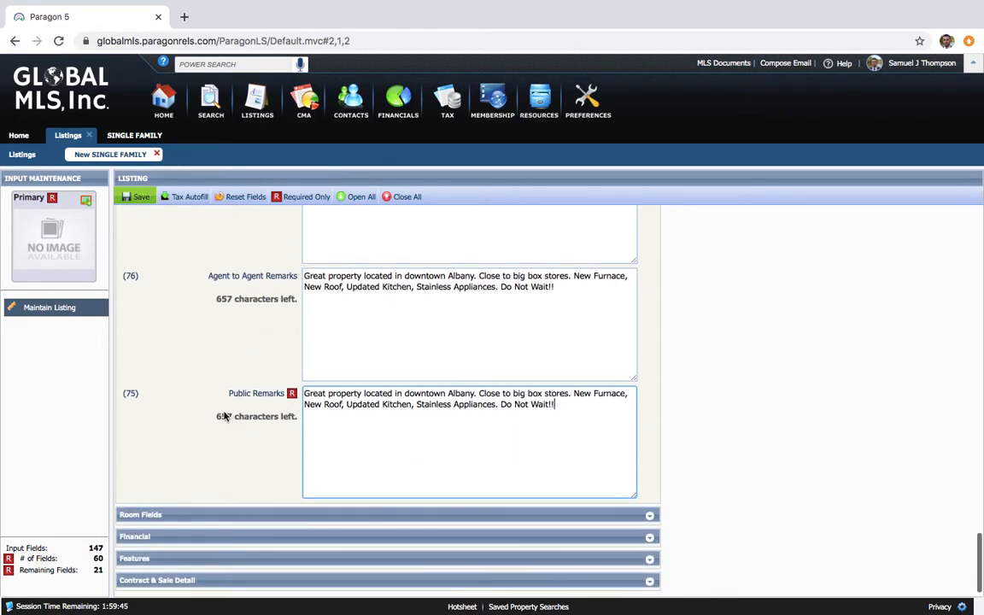
pyautogui.click(243, 514)
pyautogui.scroll(1, 416, 515)
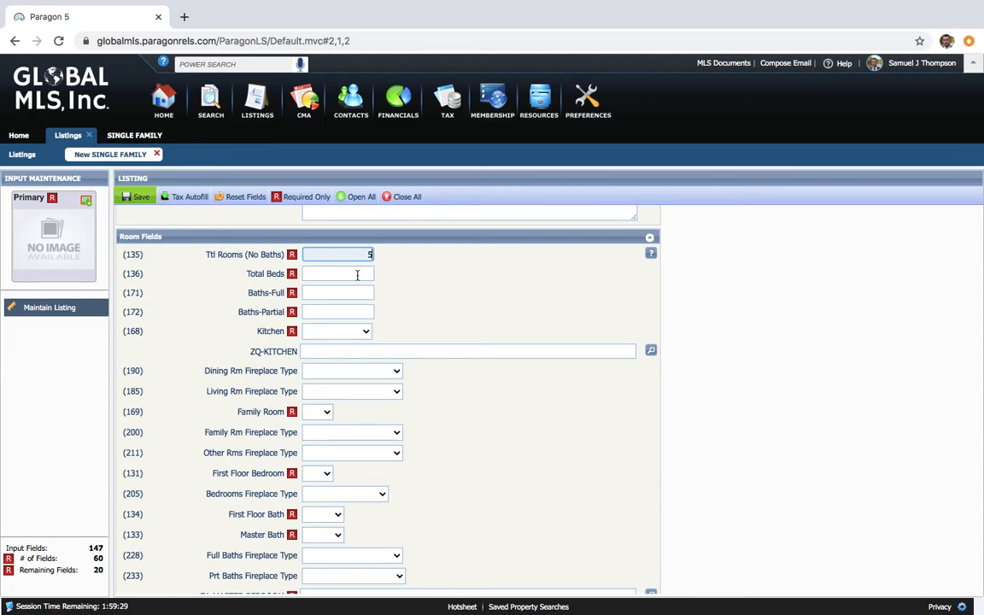
pyautogui.click(358, 274)
pyautogui.write('3')
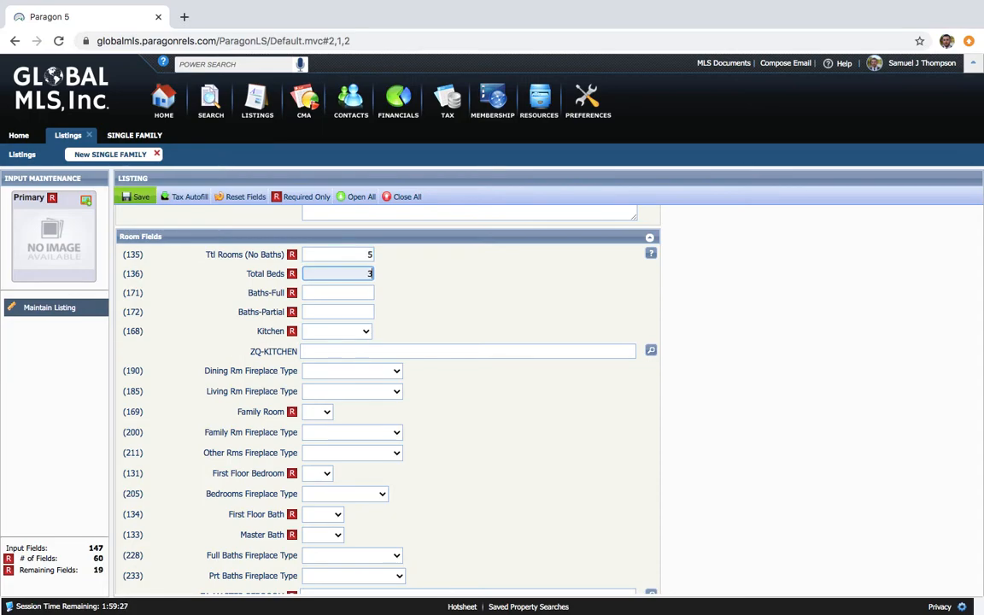
pyautogui.click(339, 293)
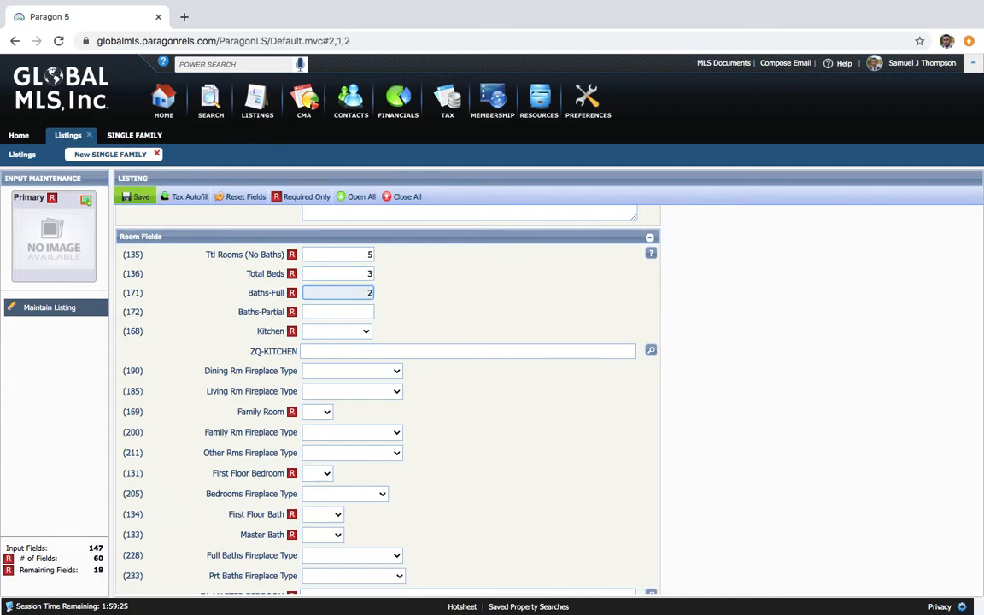
pyautogui.click(343, 311)
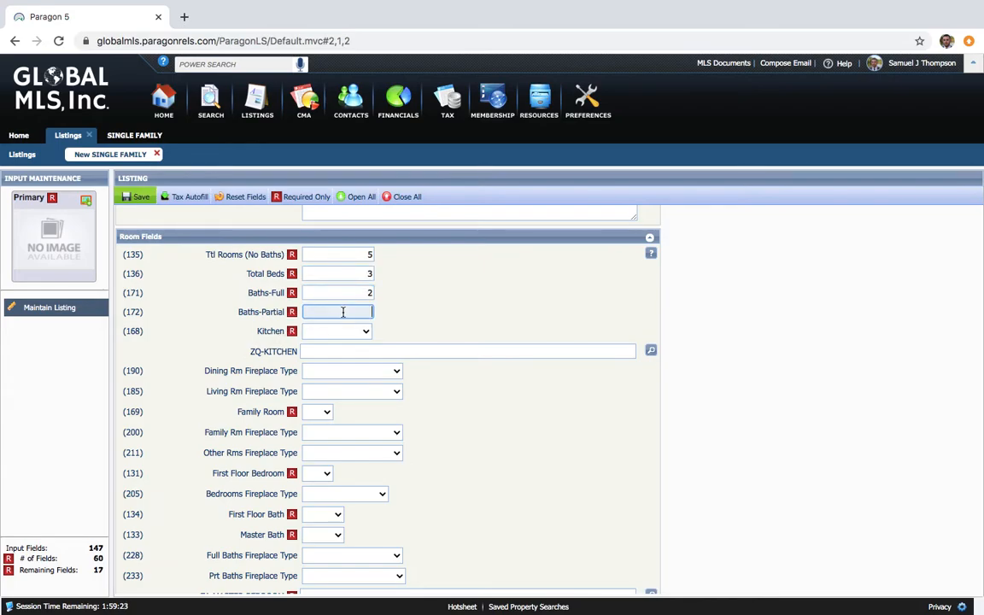
# - Set Kitchen to Eat In and Family Room to No in the room fields
pyautogui.click(340, 330)
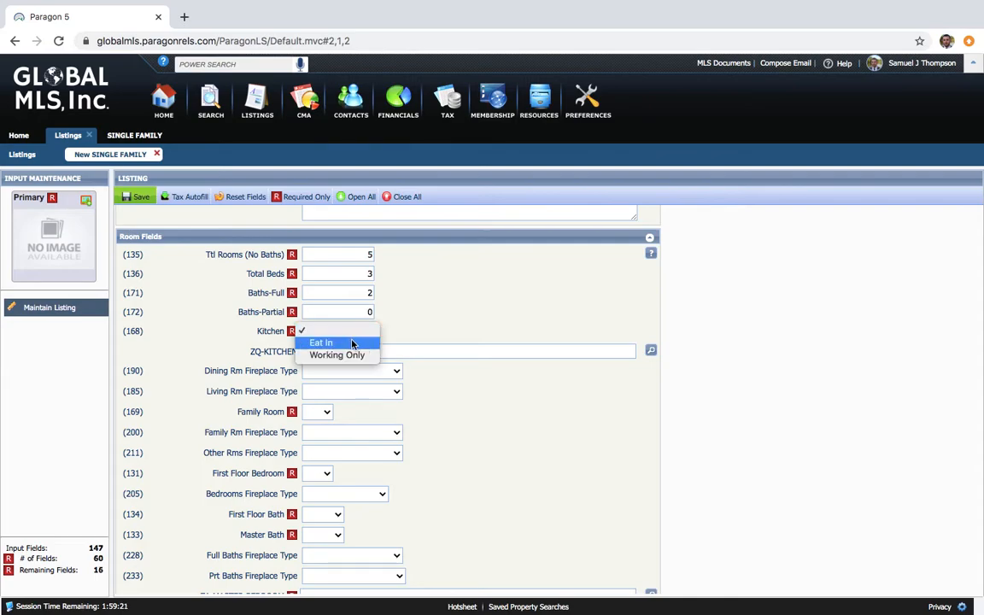
pyautogui.click(342, 342)
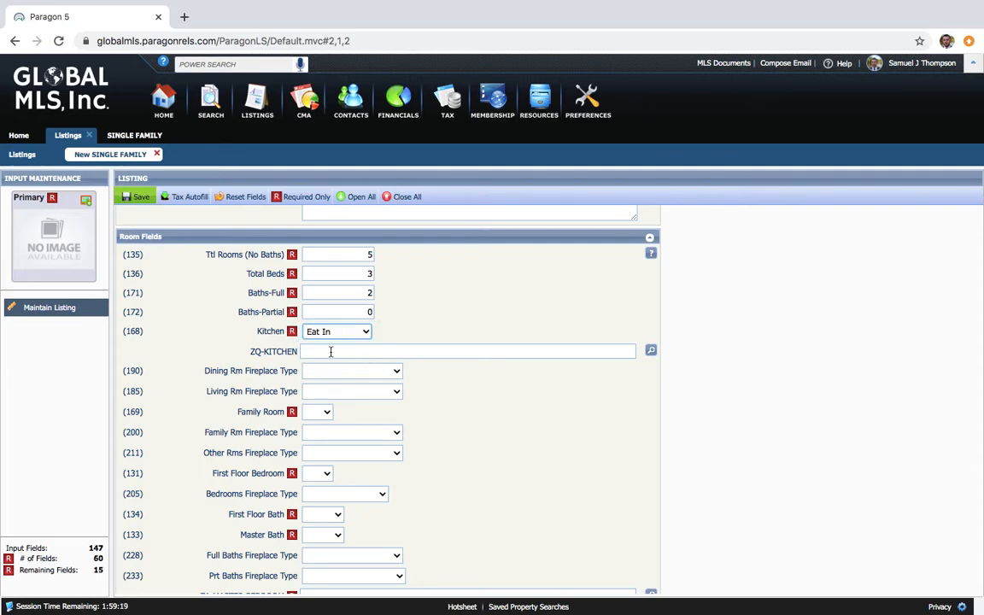
pyautogui.click(325, 412)
pyautogui.click(317, 425)
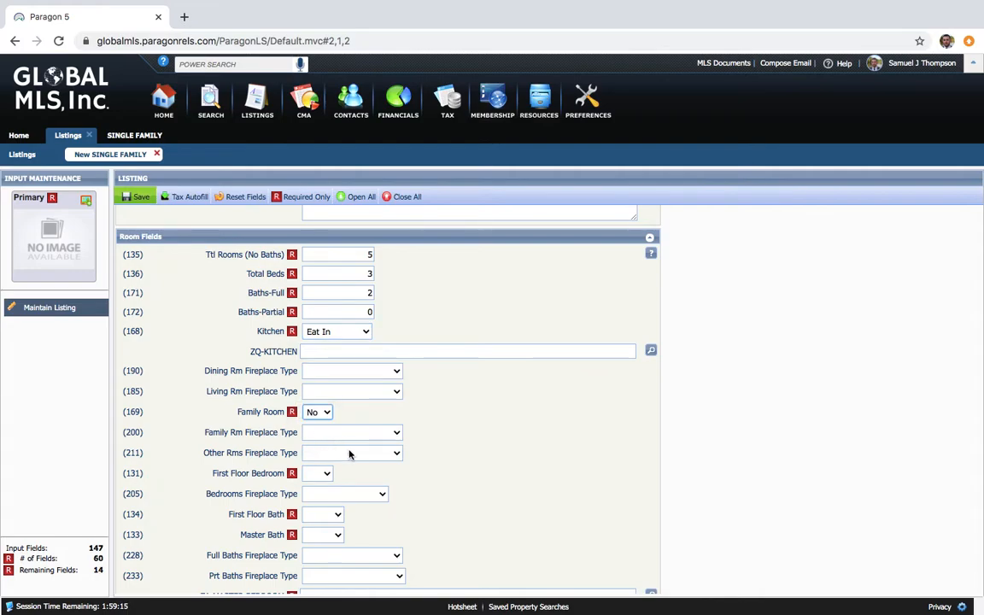
# - Set First Floor Bedroom to No
pyautogui.scroll(-2, 322, 408)
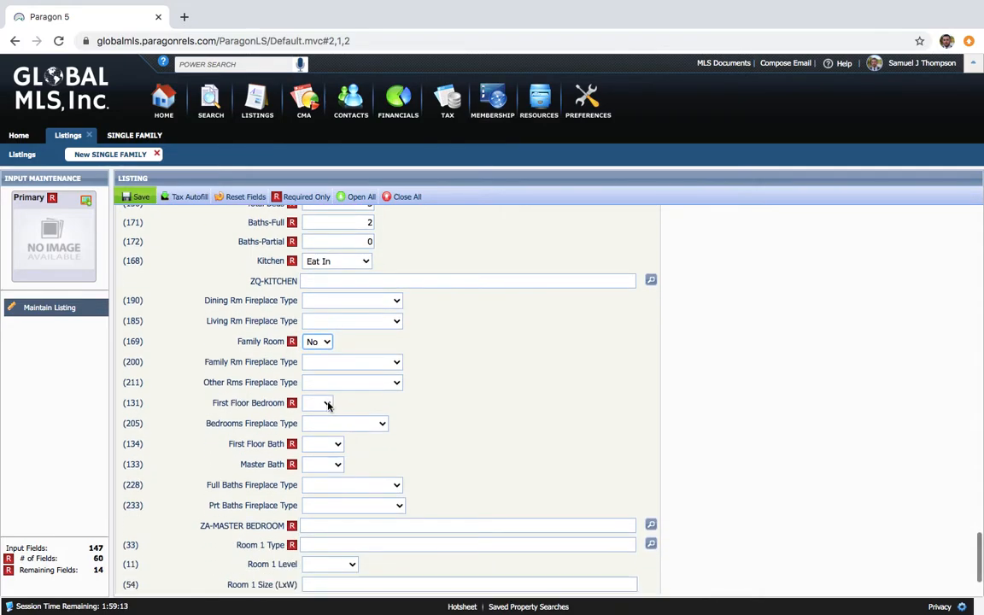
pyautogui.click(328, 404)
pyautogui.click(365, 412)
pyautogui.scroll(2, 373, 367)
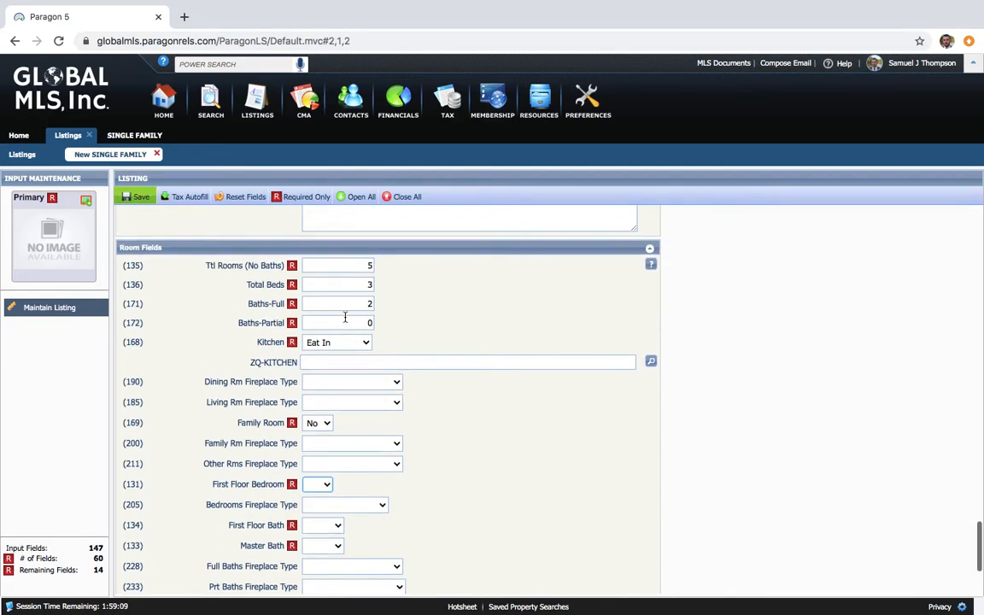
pyautogui.scroll(-3, 413, 433)
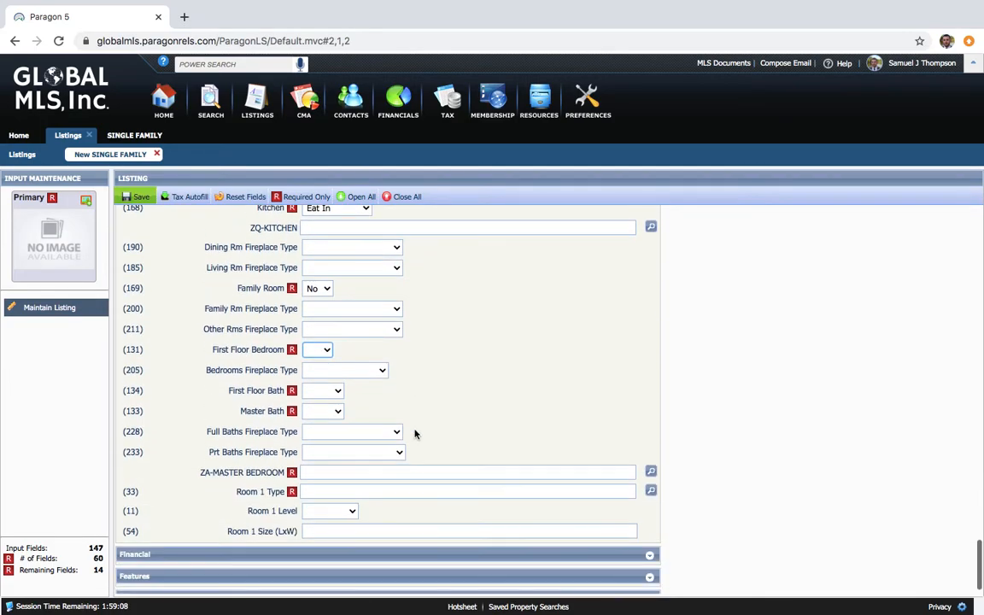
pyautogui.click(329, 352)
pyautogui.click(318, 375)
# - Set First Floor Bath to Full and Master Bath to None
pyautogui.click(337, 391)
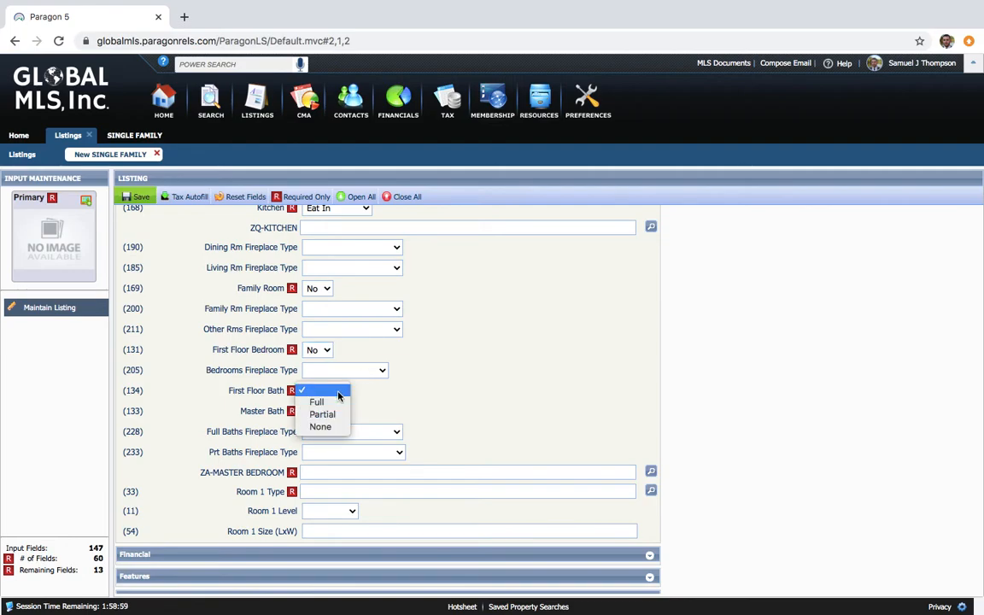
pyautogui.click(327, 402)
pyautogui.click(340, 417)
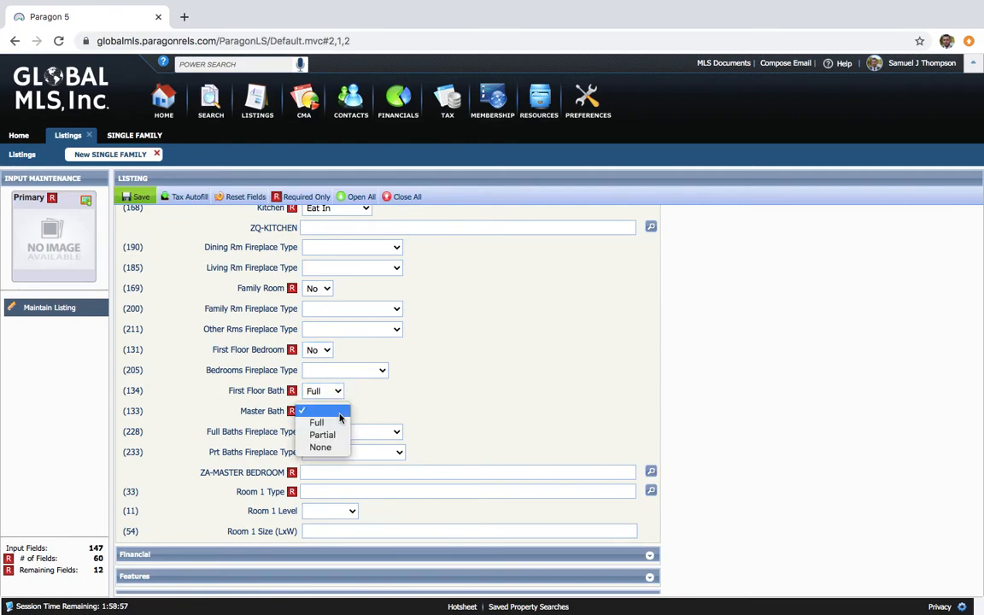
pyautogui.click(325, 449)
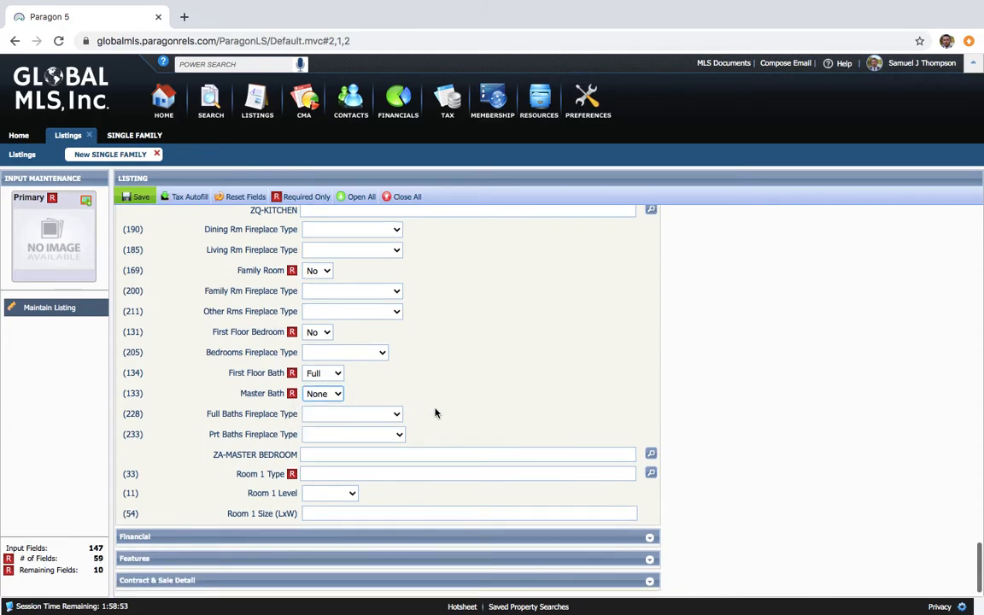
# - Set Room 1 Type to Living and Room 1 Level to 1st
pyautogui.click(333, 474)
pyautogui.write('living')
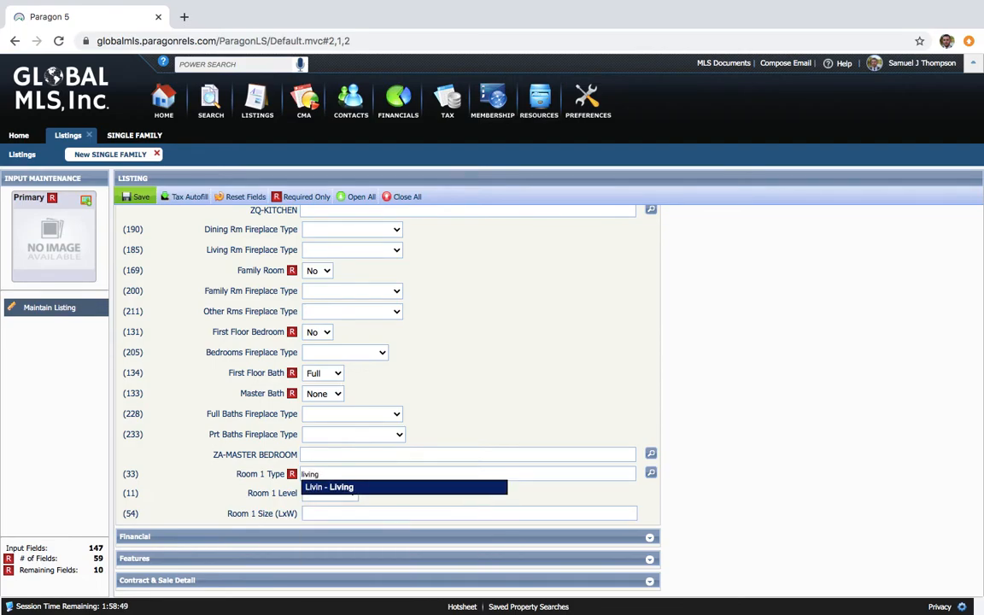
pyautogui.press('Return')
pyautogui.click(331, 495)
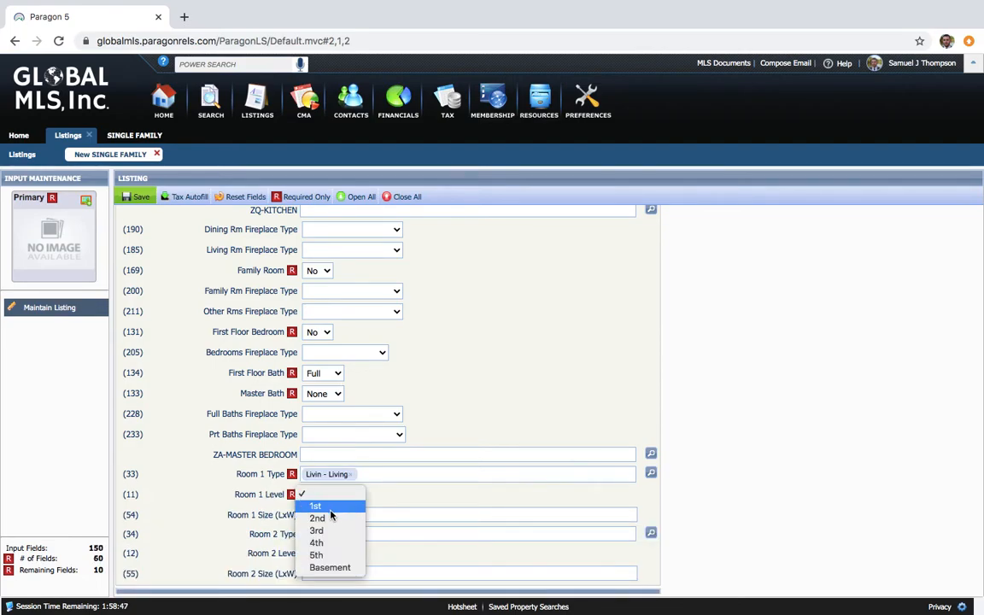
pyautogui.click(332, 511)
# - Set Room 2 Type to Dining and Room 2 Level to 1st
pyautogui.scroll(-2, 373, 505)
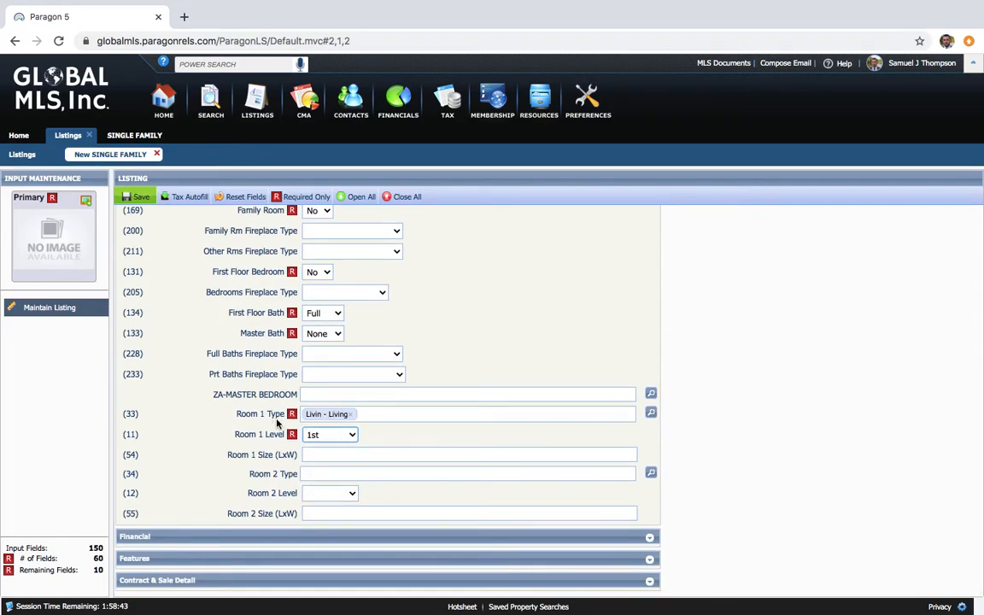
pyautogui.click(313, 474)
pyautogui.write('din')
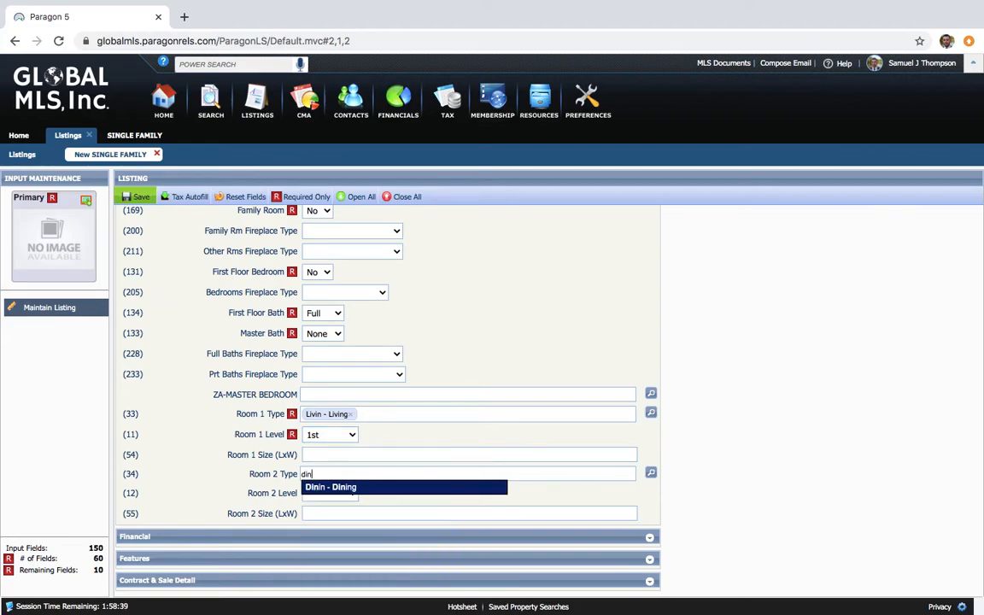
pyautogui.press('Return')
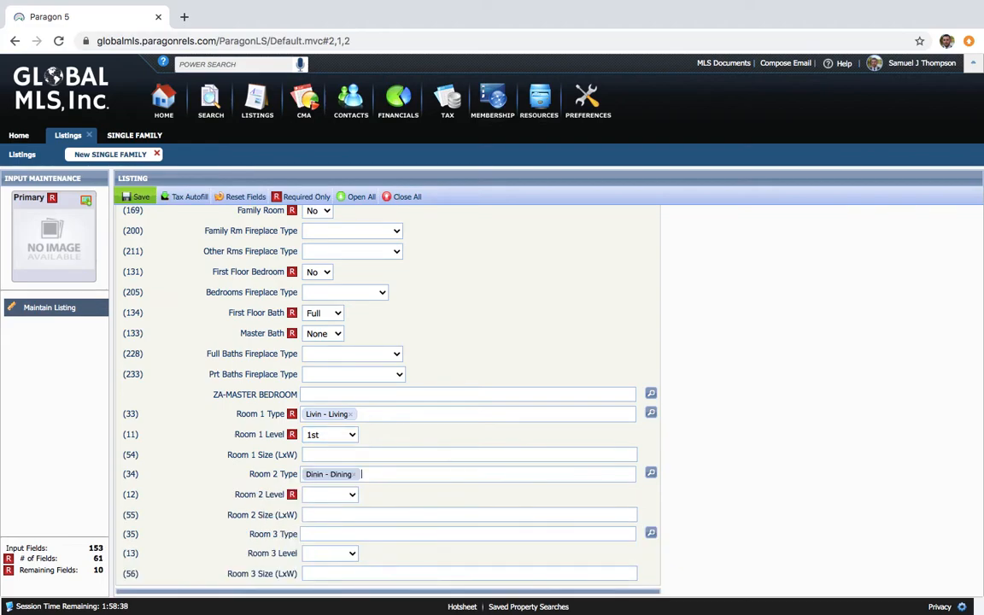
pyautogui.click(348, 495)
pyautogui.click(321, 505)
# - Set Room 3 Type to Bedroom and Room 3 Level to 2nd
pyautogui.scroll(-1, 418, 495)
pyautogui.scroll(5, 417, 496)
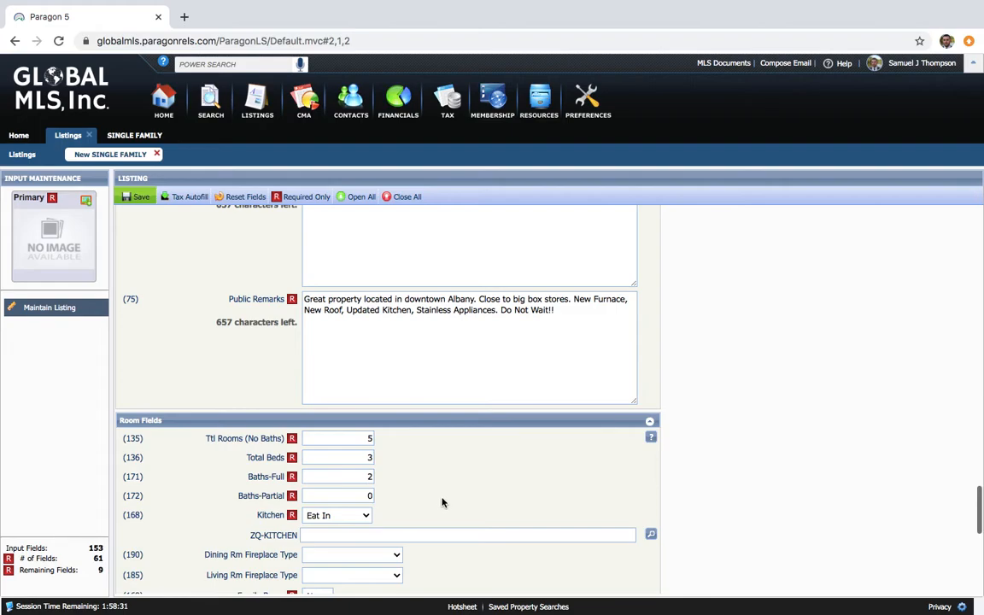
pyautogui.scroll(-4, 407, 491)
pyautogui.scroll(-2, 331, 490)
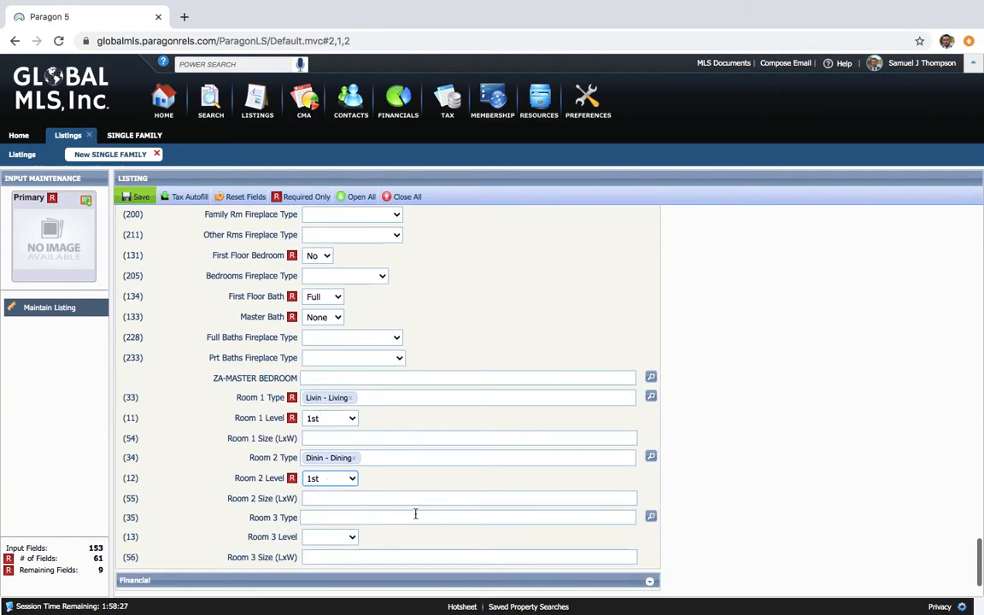
pyautogui.scroll(-1, 415, 514)
pyautogui.click(326, 472)
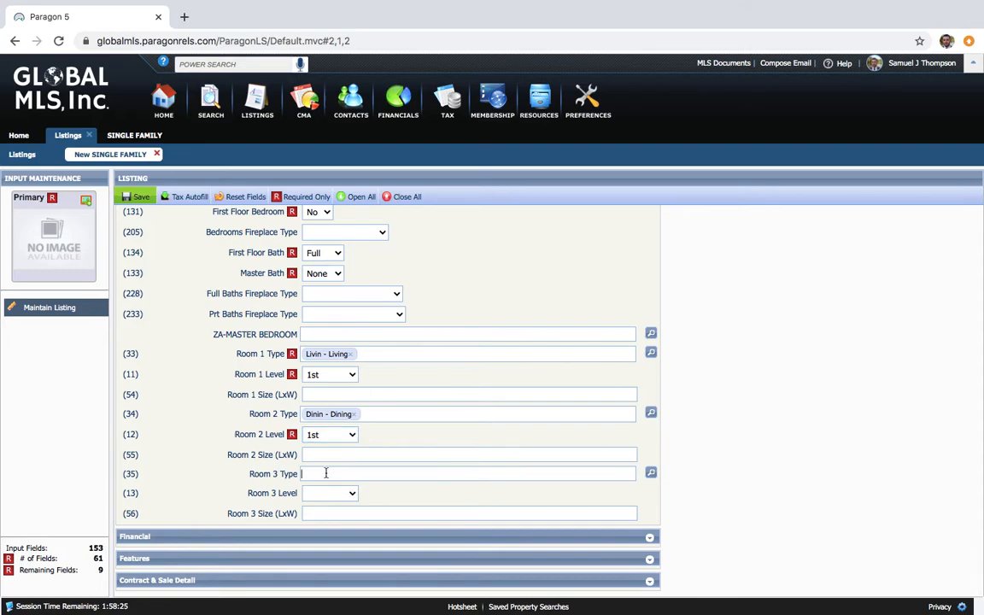
pyautogui.write('be')
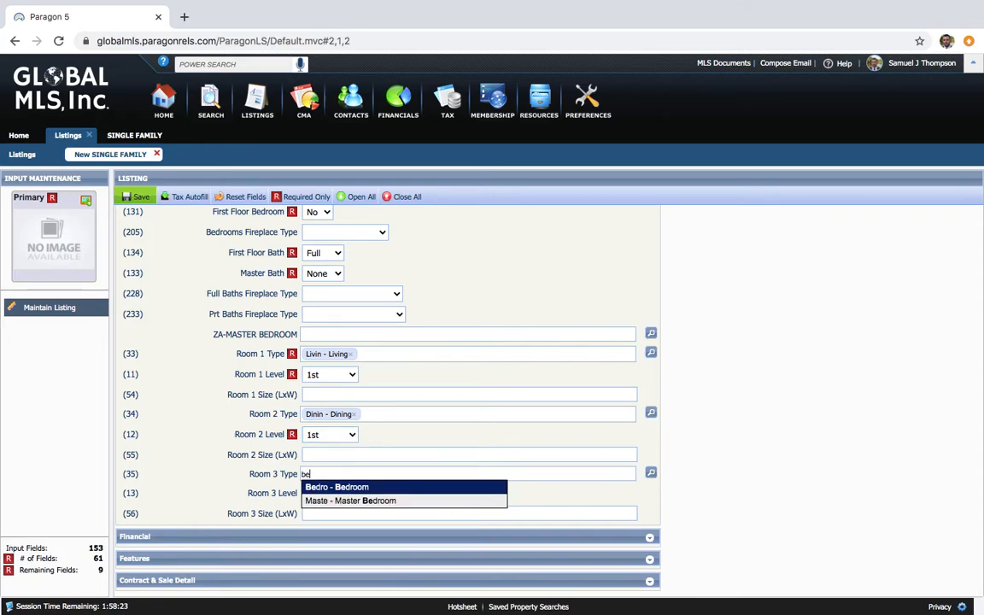
pyautogui.press('Return')
pyautogui.click(350, 494)
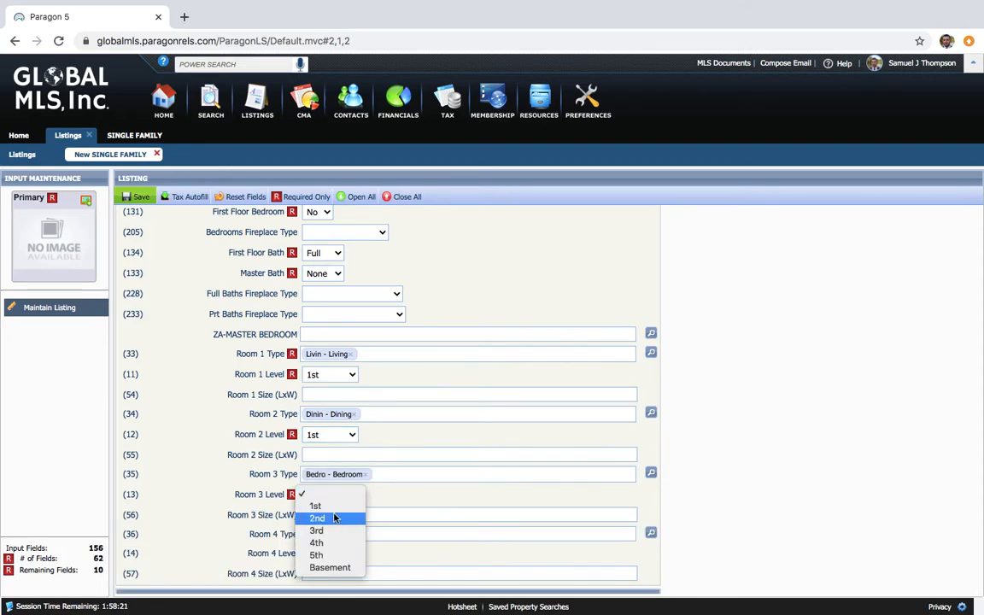
pyautogui.click(331, 518)
# - Set Room 4 Type to Bedroom and Room 4 Level to 2nd
pyautogui.scroll(-1, 344, 520)
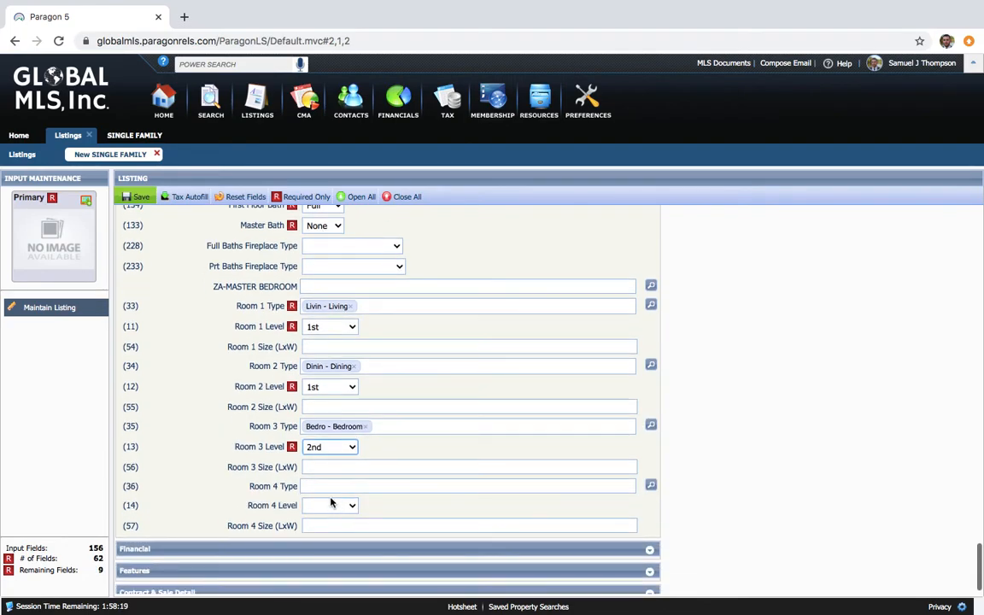
pyautogui.click(323, 488)
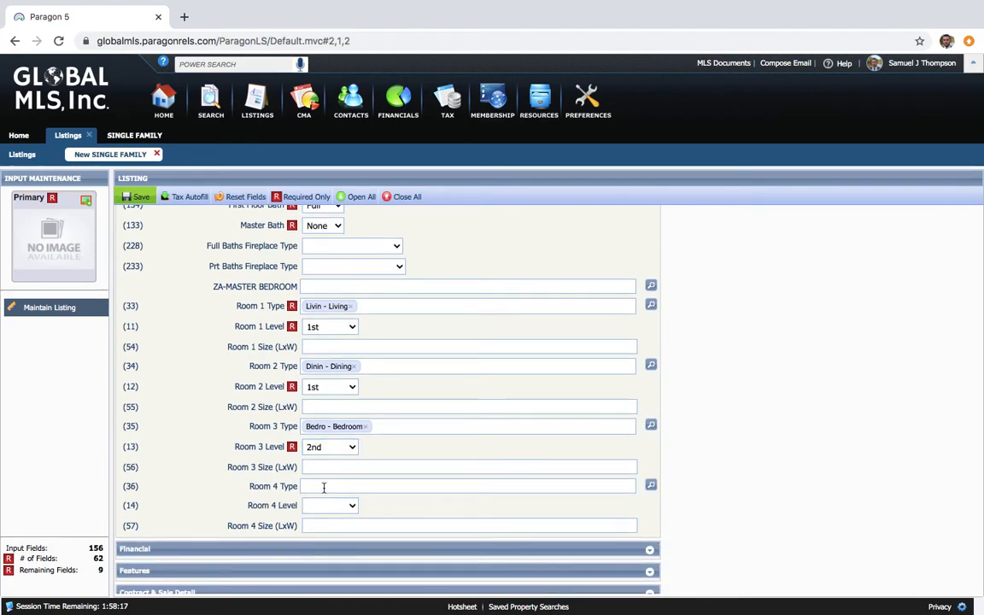
pyautogui.write('bed')
pyautogui.click(337, 499)
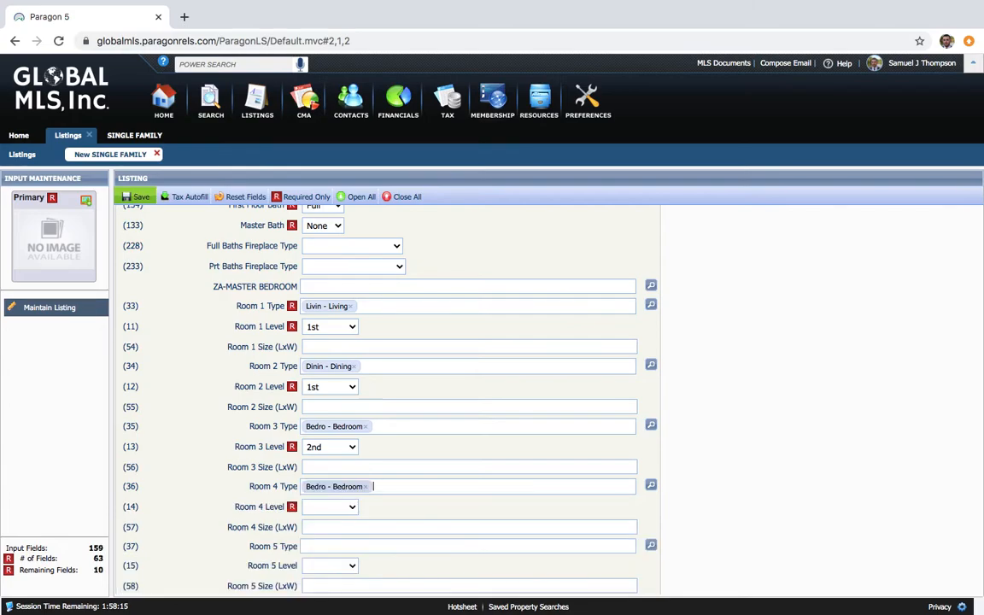
pyautogui.click(338, 505)
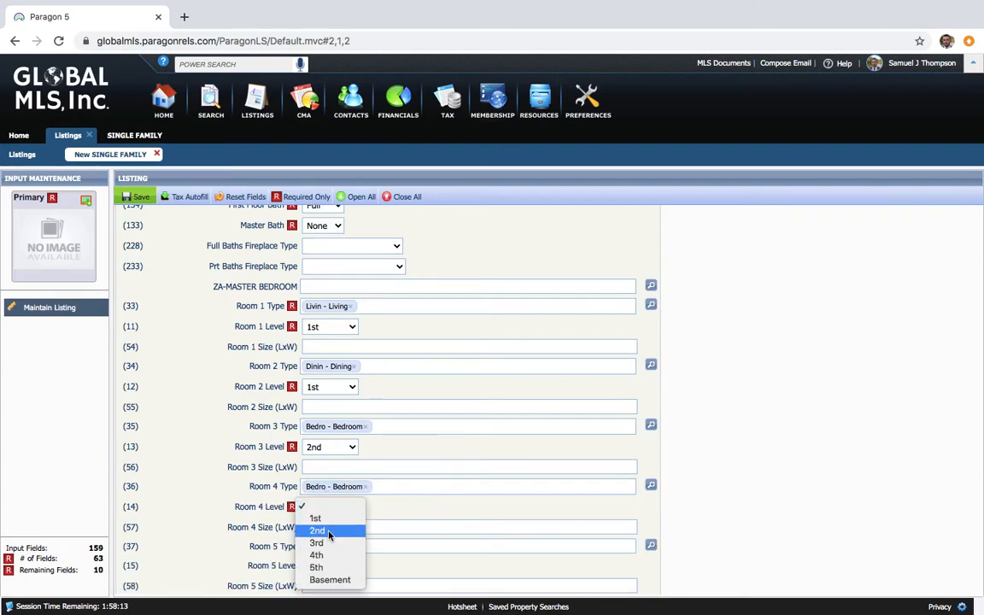
pyautogui.click(320, 530)
pyautogui.scroll(1, 477, 506)
pyautogui.scroll(-2, 477, 507)
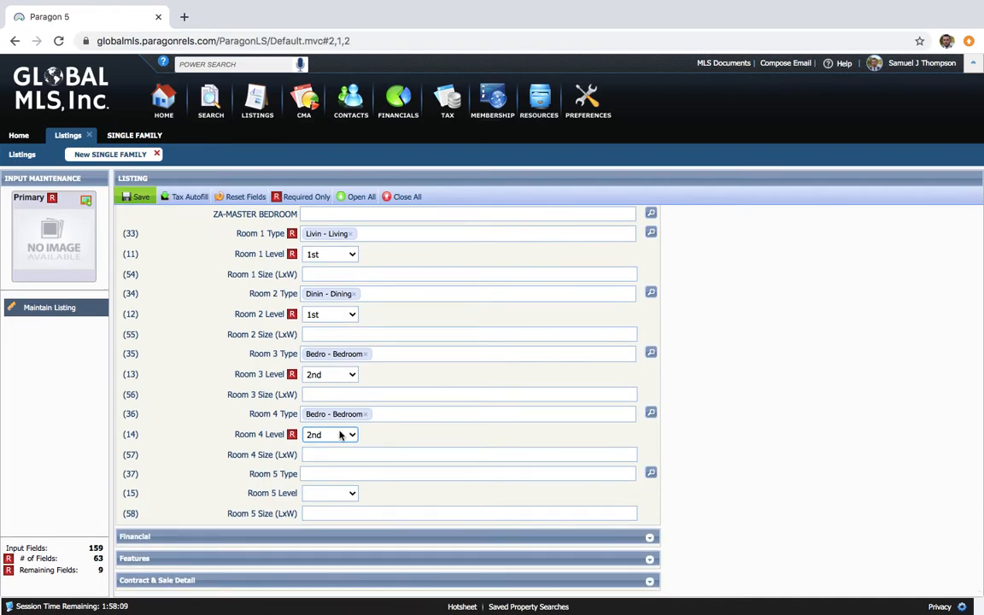
pyautogui.scroll(2, 340, 436)
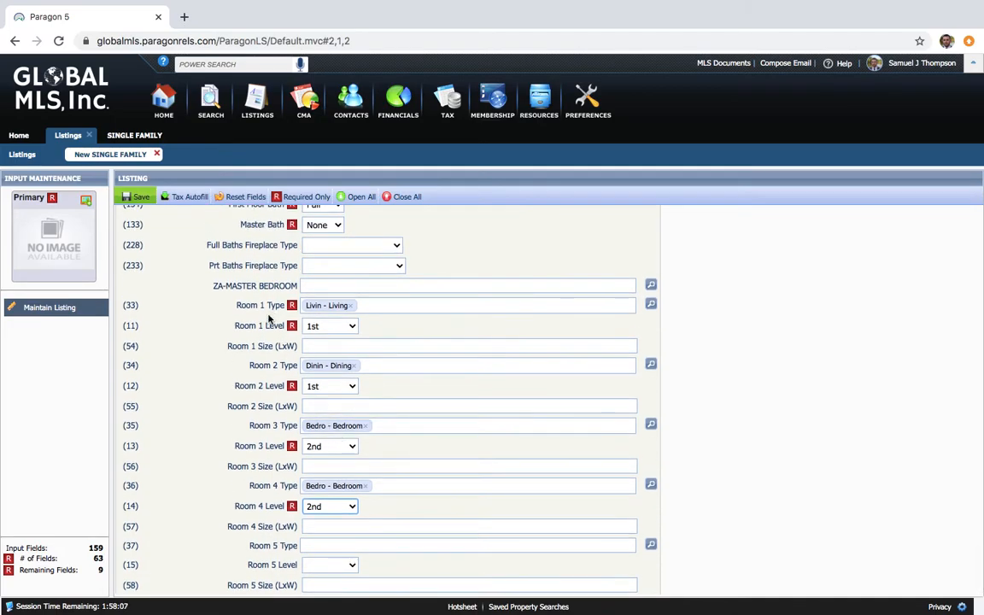
pyautogui.scroll(6, 340, 395)
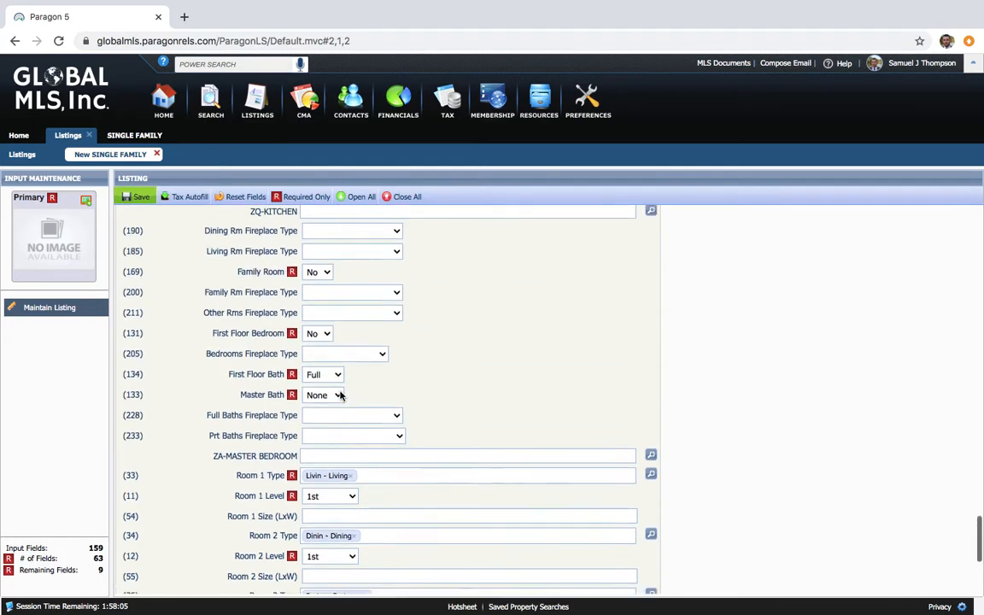
pyautogui.scroll(3, 340, 396)
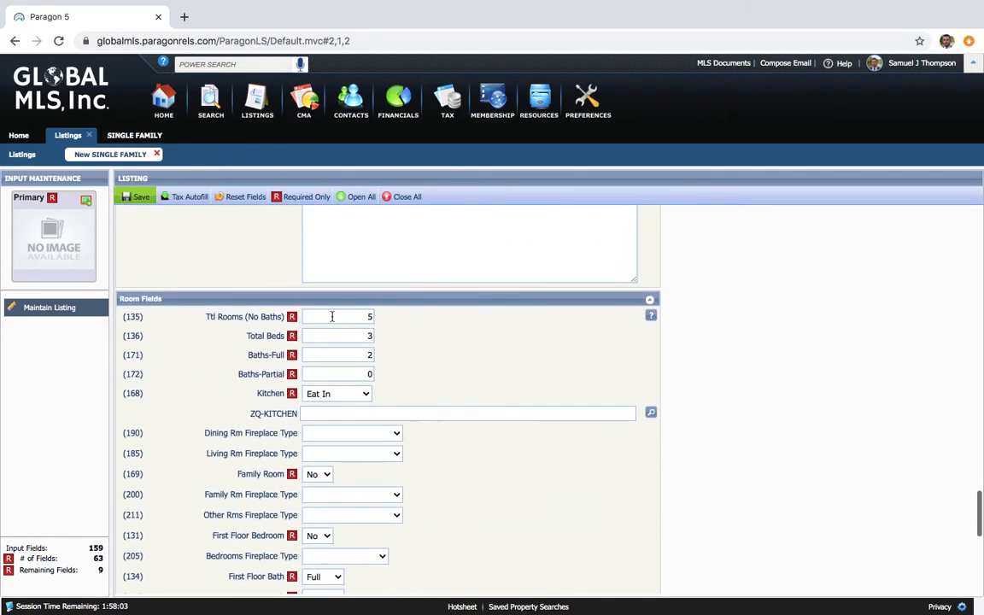
pyautogui.scroll(-12, 340, 472)
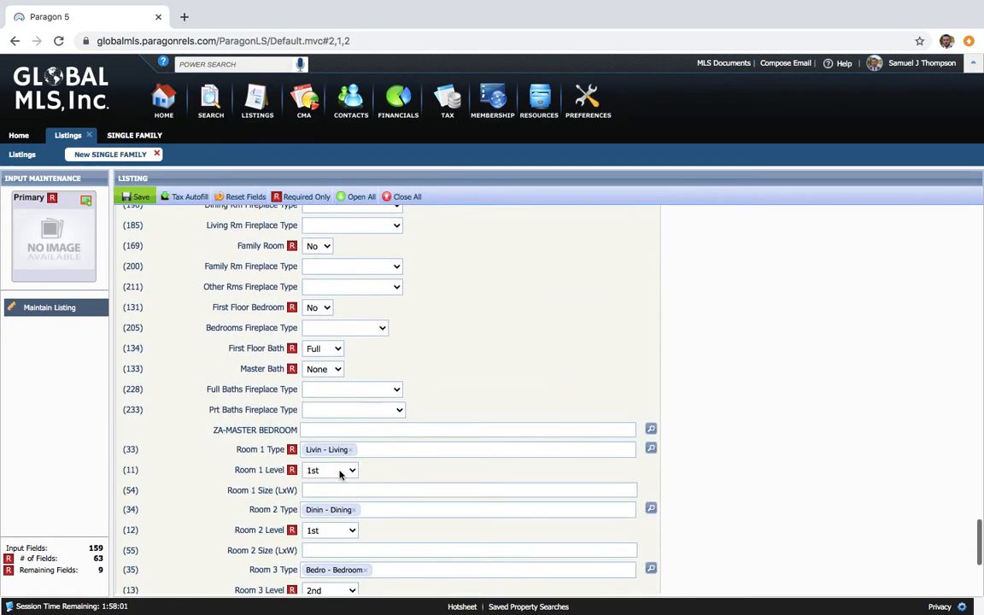
# - Set Room 5 Type to Bedroom and Room 5 Level to 2nd
pyautogui.click(338, 471)
pyautogui.write('bed')
pyautogui.press('Return')
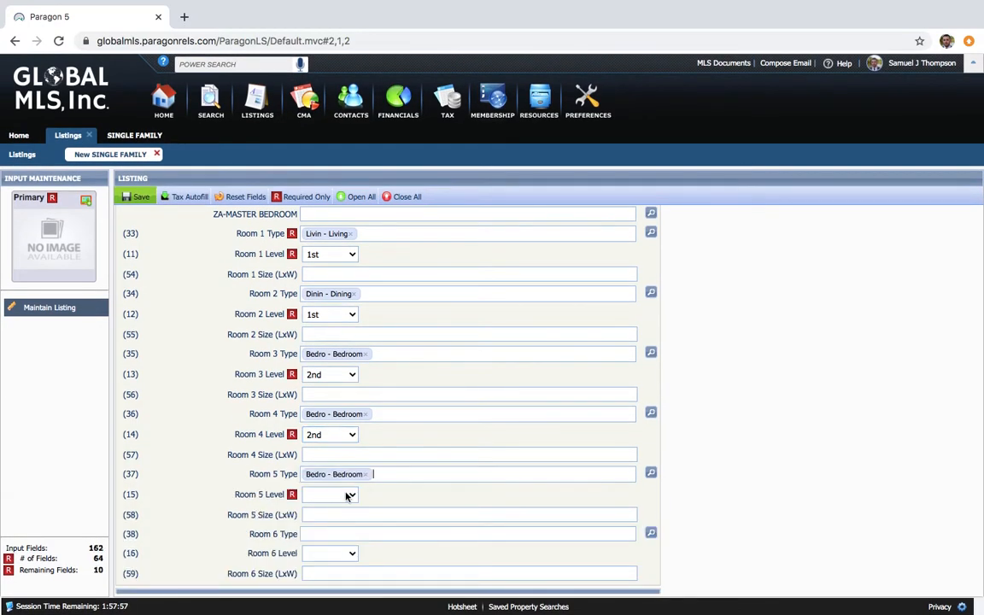
pyautogui.click(342, 496)
pyautogui.click(331, 522)
pyautogui.scroll(-2, 455, 499)
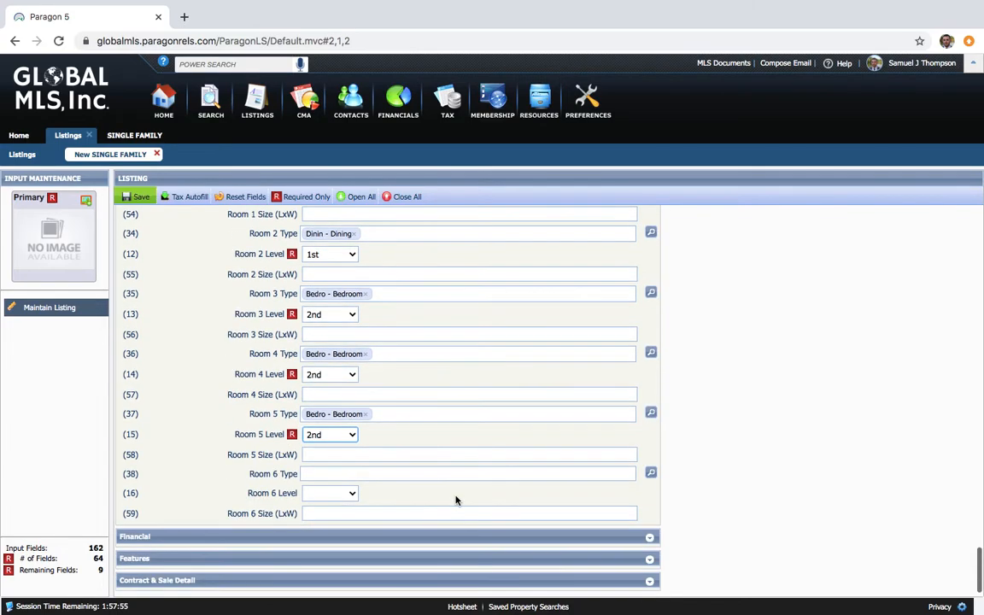
# - Expand the Financial and Features sections and look through the X-Offering Terms options without choosing any
pyautogui.scroll(-1, 452, 513)
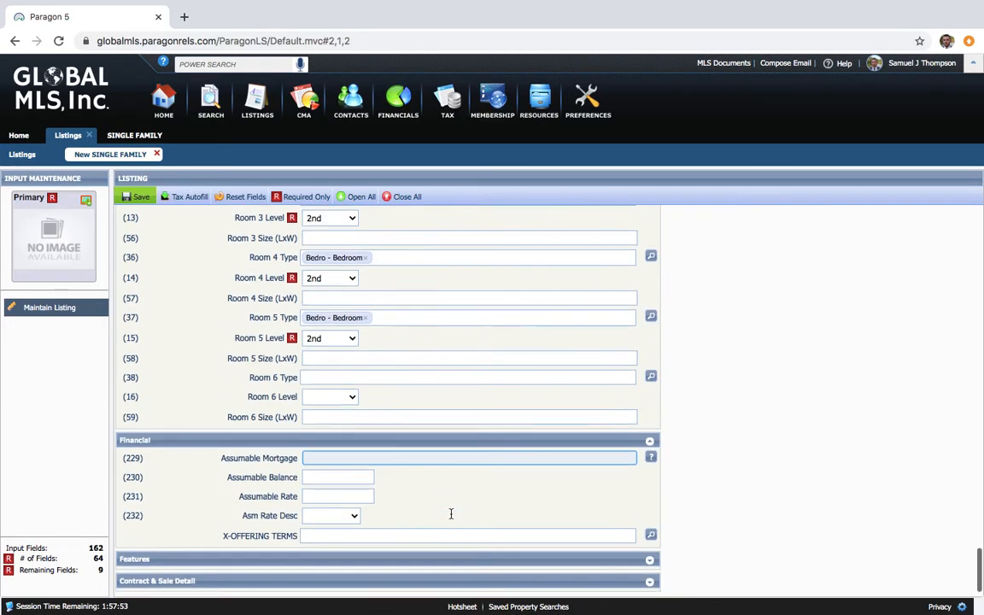
pyautogui.click(313, 560)
pyautogui.scroll(-2, 312, 563)
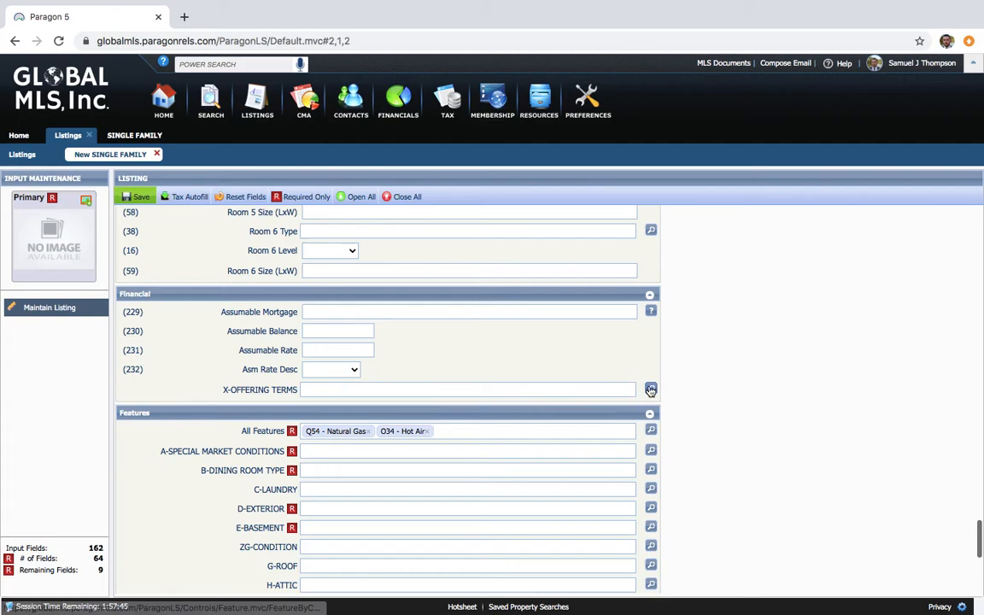
pyautogui.click(651, 388)
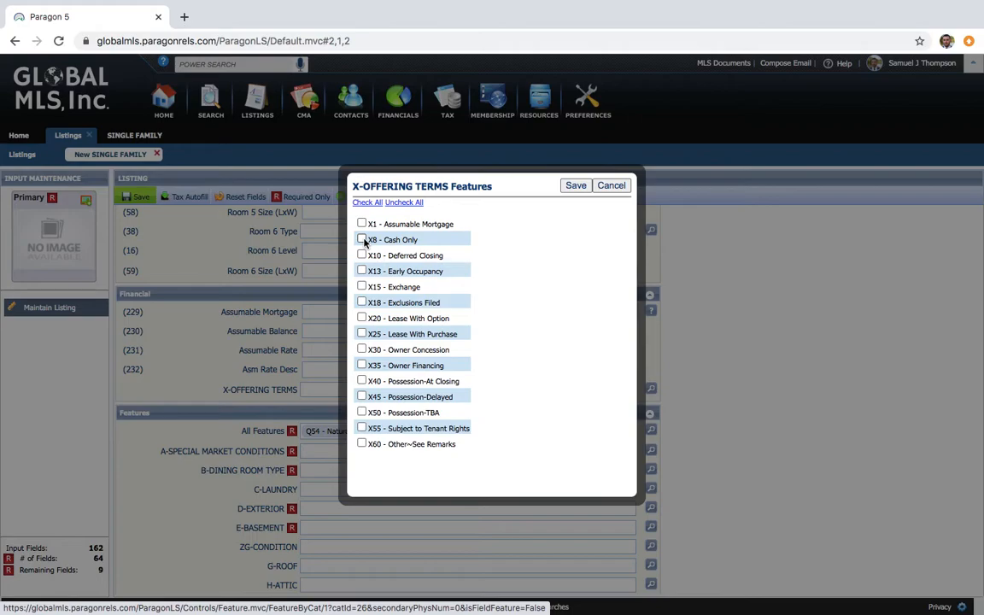
pyautogui.click(609, 188)
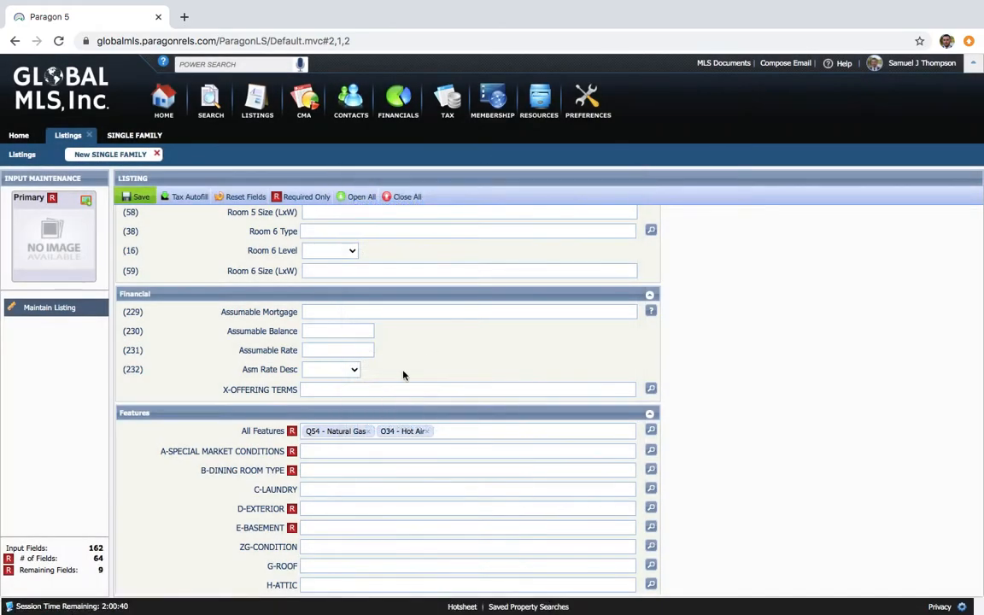
# - Set the A-Special Market Conditions feature to A68 - No Special Conditions
pyautogui.scroll(-2, 340, 454)
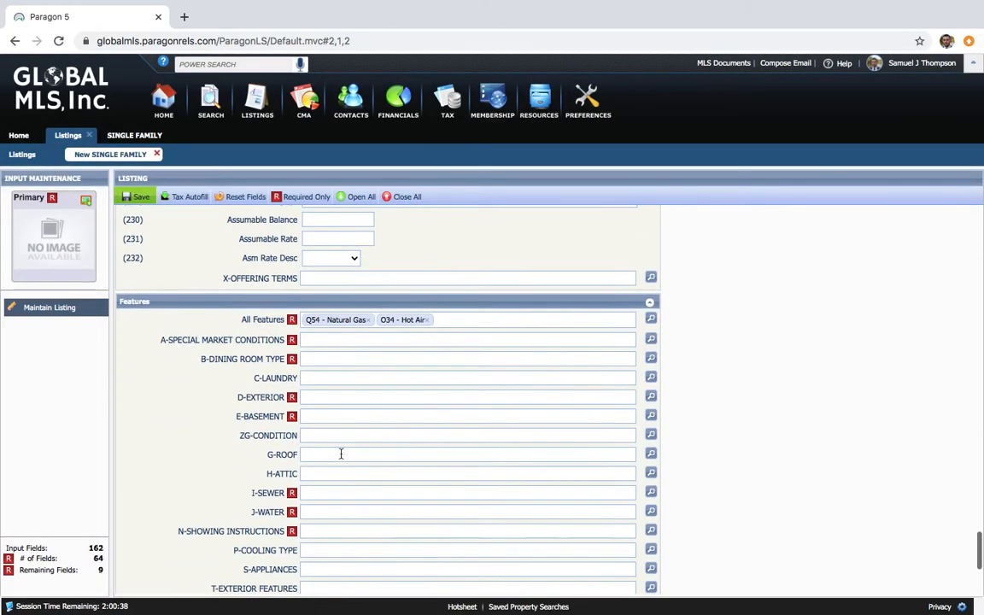
pyautogui.click(651, 342)
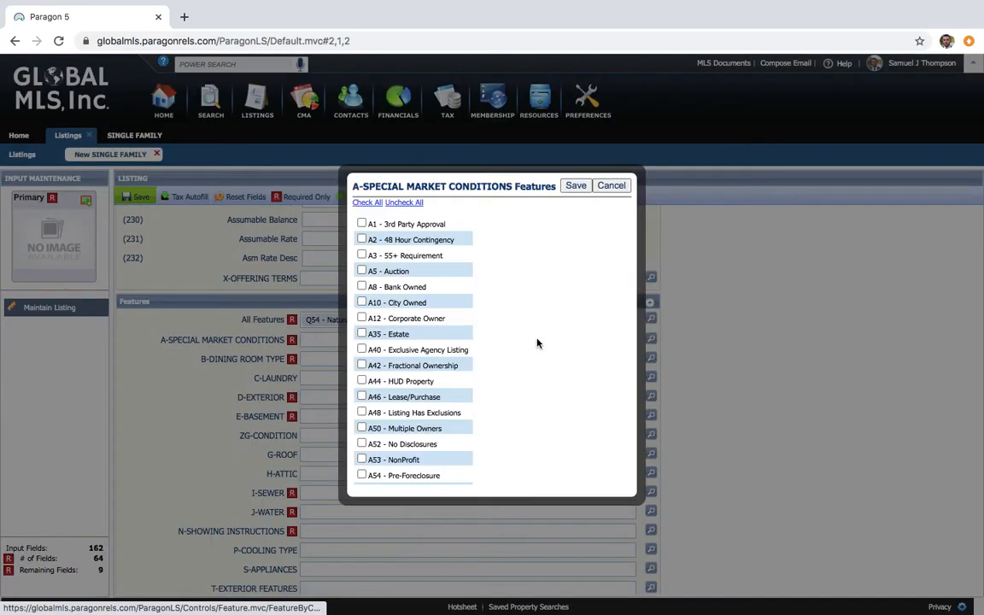
pyautogui.scroll(-5, 384, 397)
pyautogui.scroll(3, 419, 435)
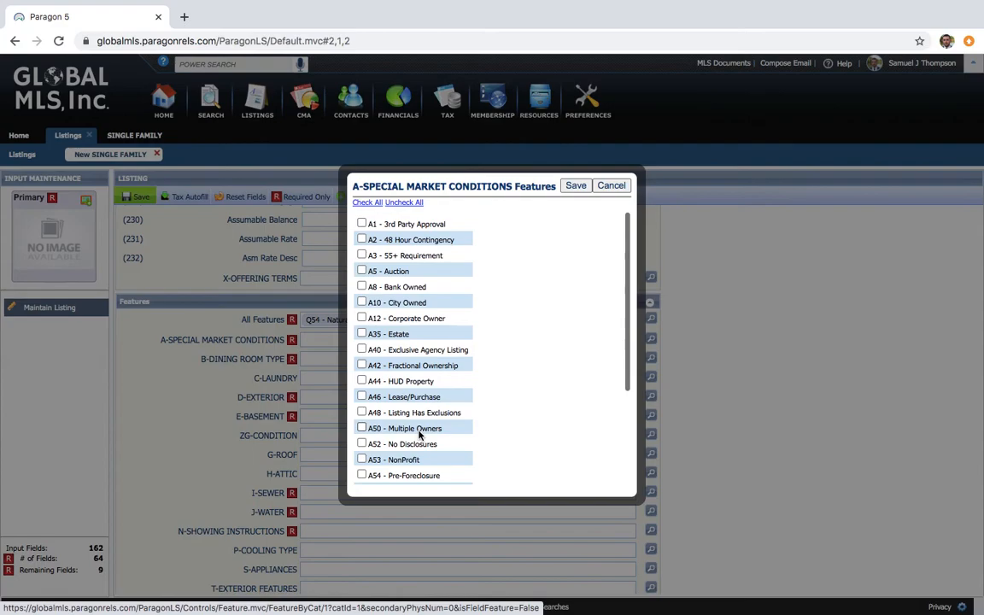
pyautogui.scroll(-2, 439, 352)
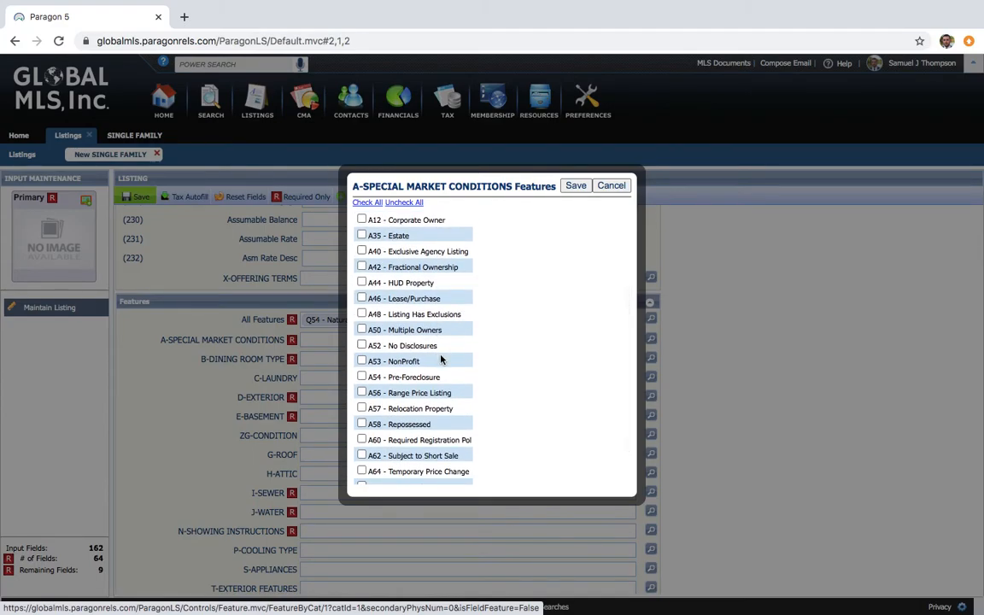
pyautogui.scroll(-2, 441, 360)
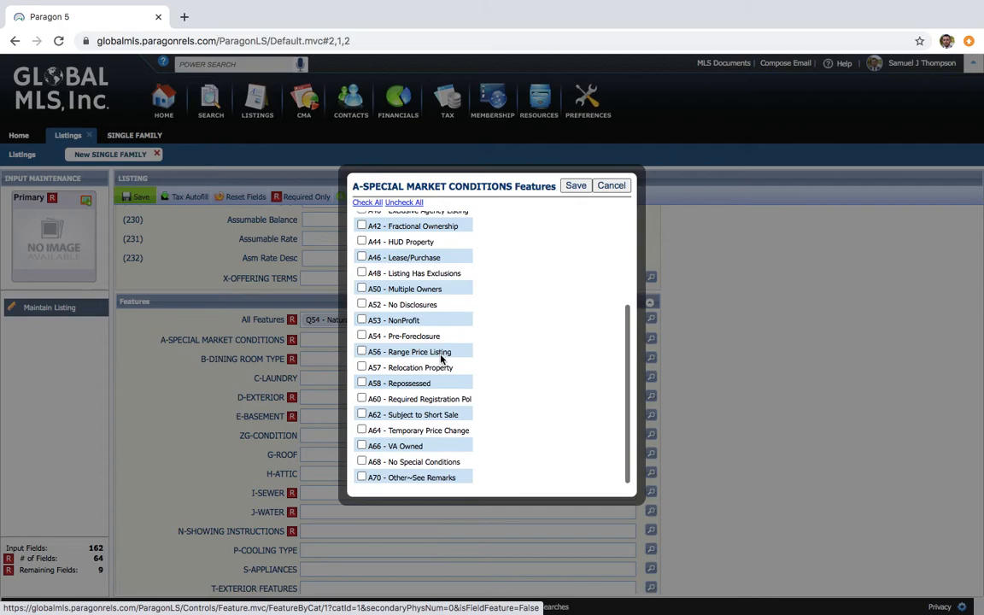
pyautogui.click(362, 462)
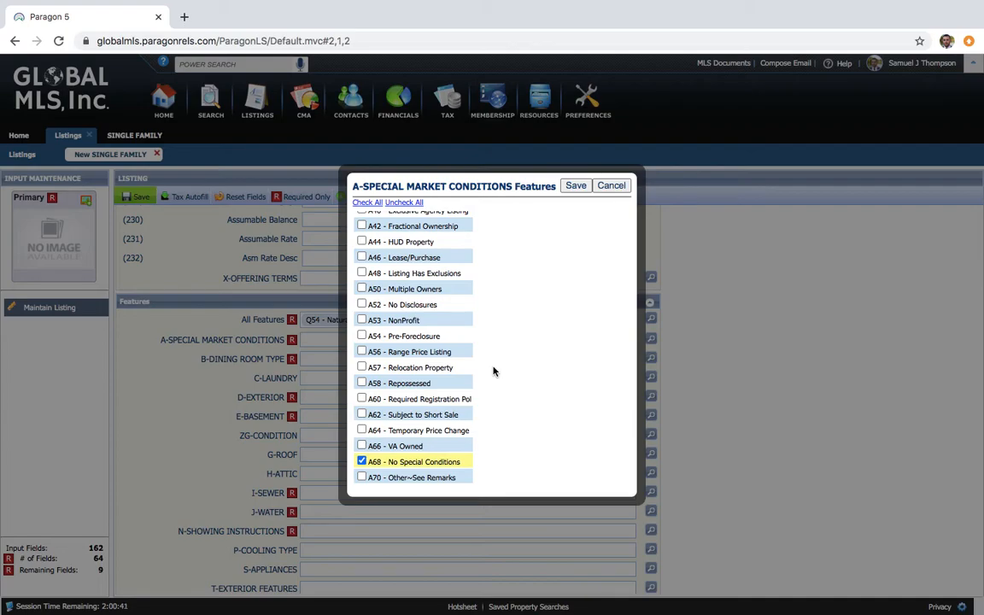
pyautogui.click(576, 187)
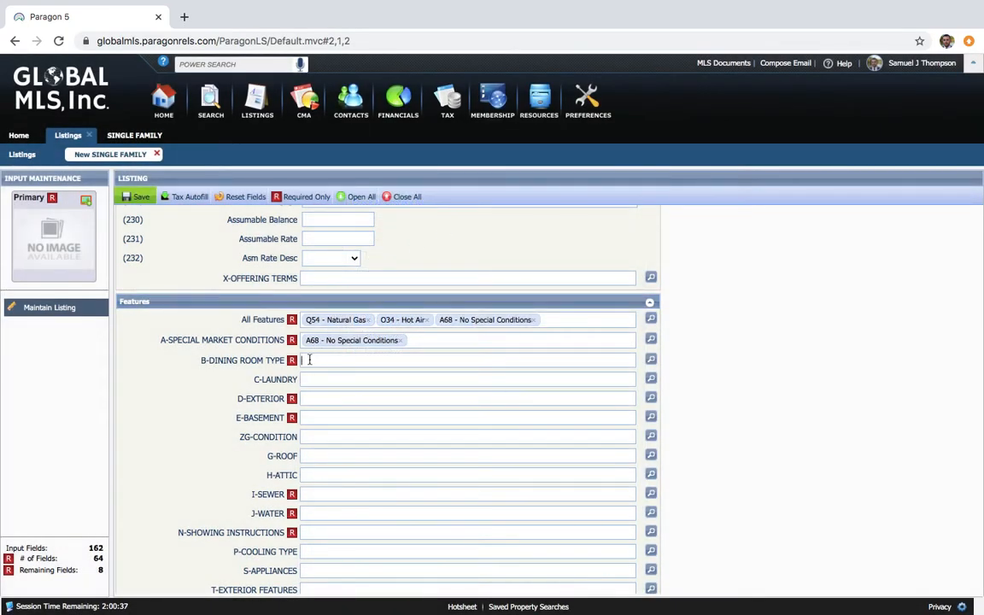
# - Set the B-Dining Room Type feature to B20 - Formal Dining Room only
pyautogui.click(651, 359)
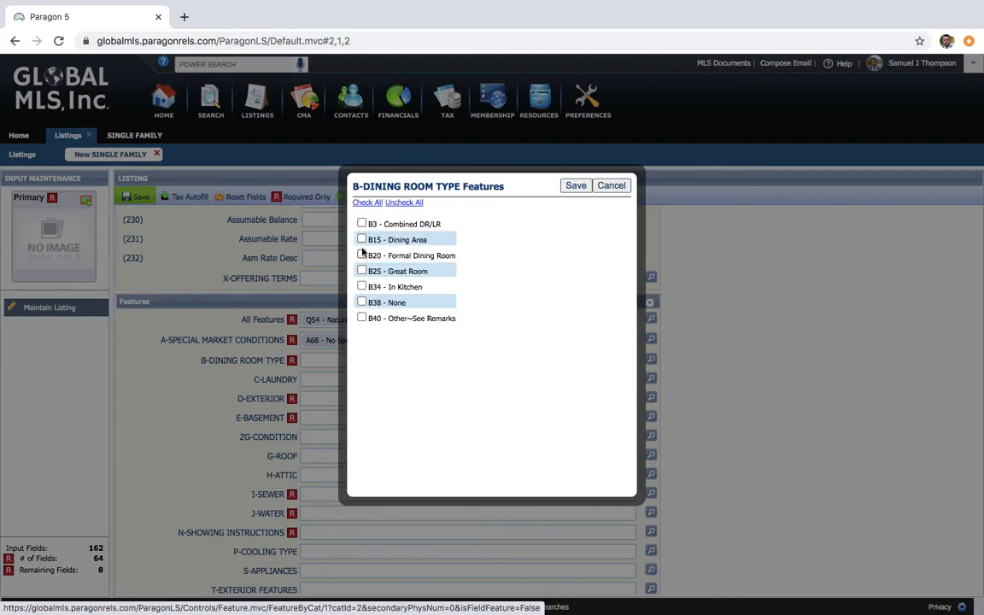
pyautogui.click(363, 239)
pyautogui.click(362, 254)
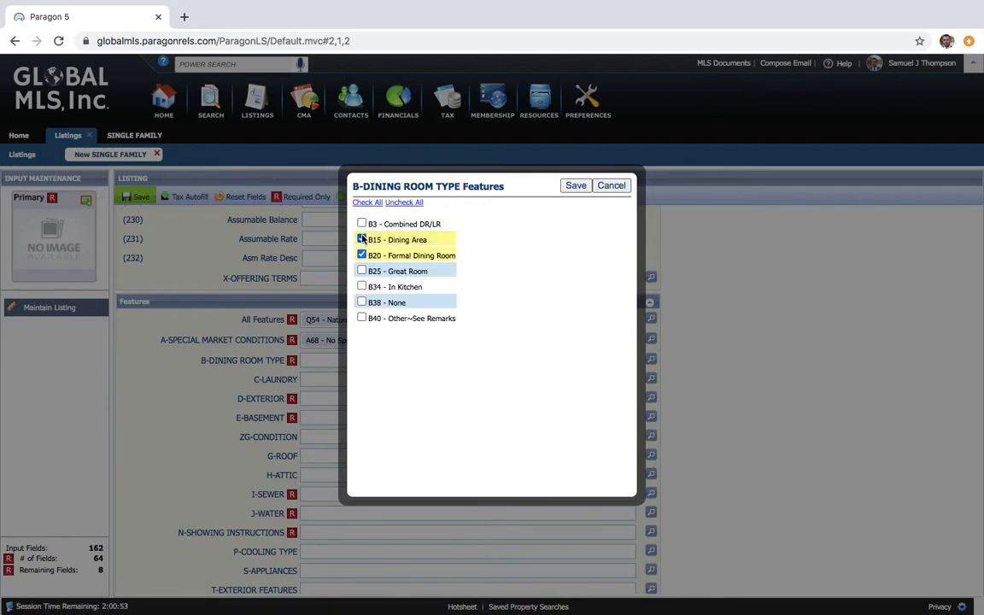
pyautogui.click(362, 239)
pyautogui.click(576, 186)
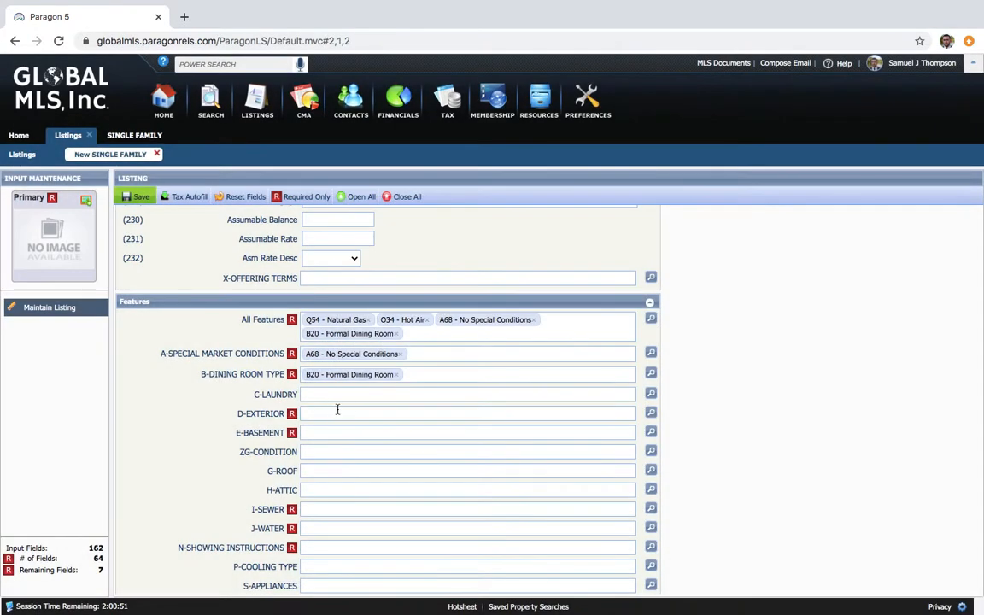
# - Set the D-Exterior feature to D1 - Aluminum and the E-Basement feature to E28 - Full
pyautogui.click(316, 417)
pyautogui.click(651, 414)
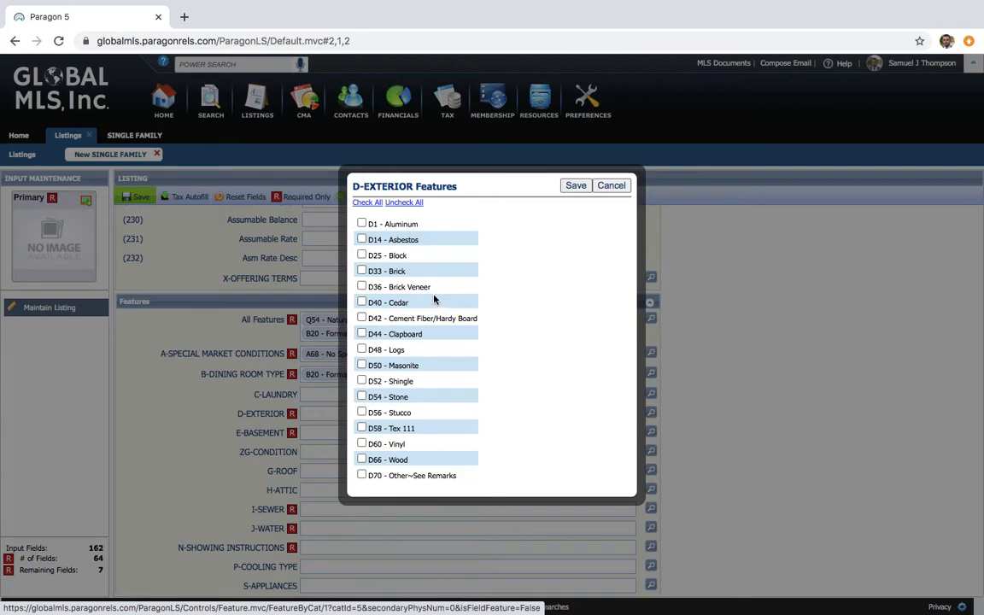
pyautogui.click(362, 224)
pyautogui.click(574, 186)
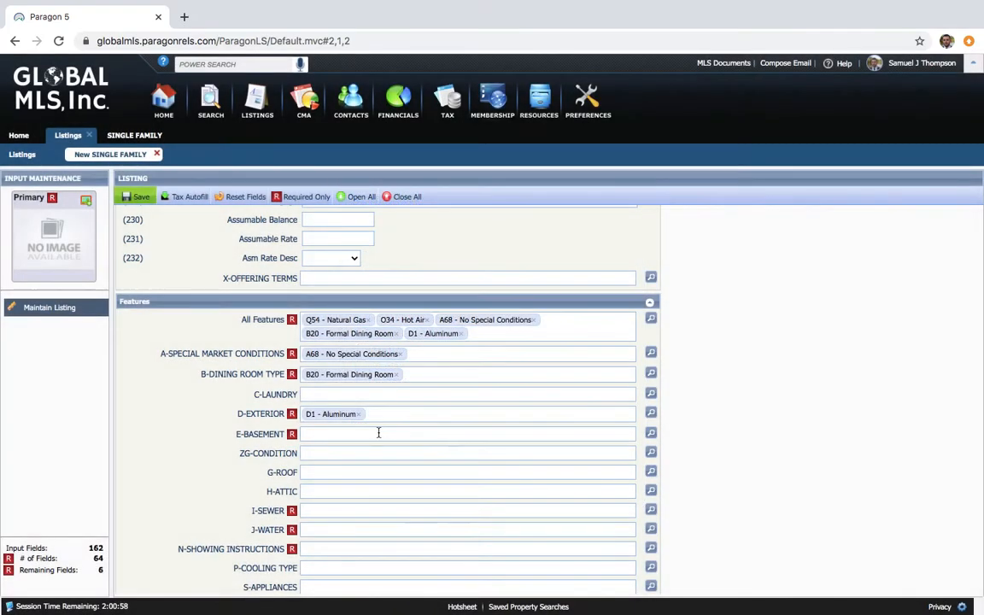
pyautogui.click(651, 435)
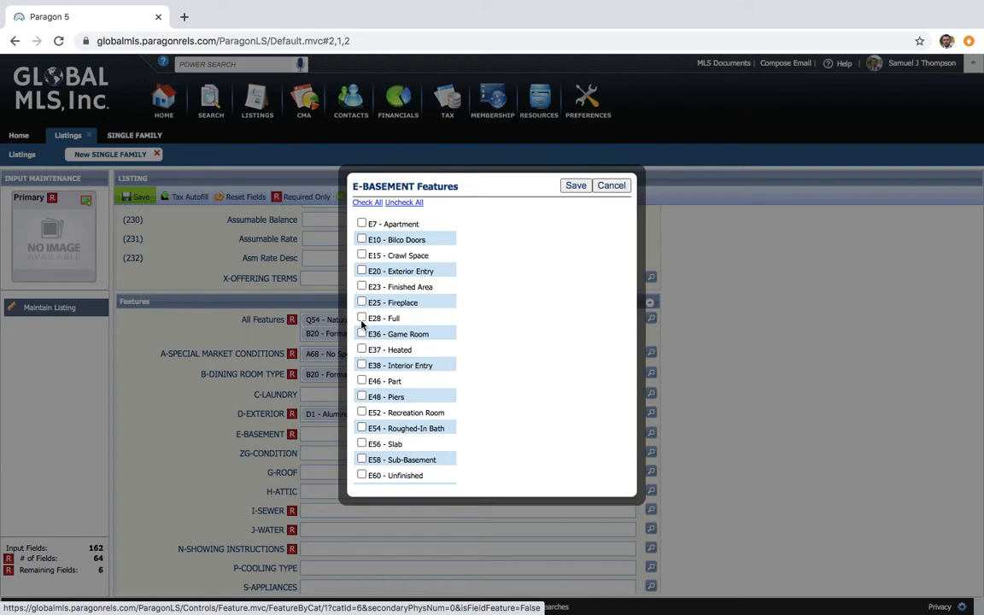
pyautogui.click(362, 318)
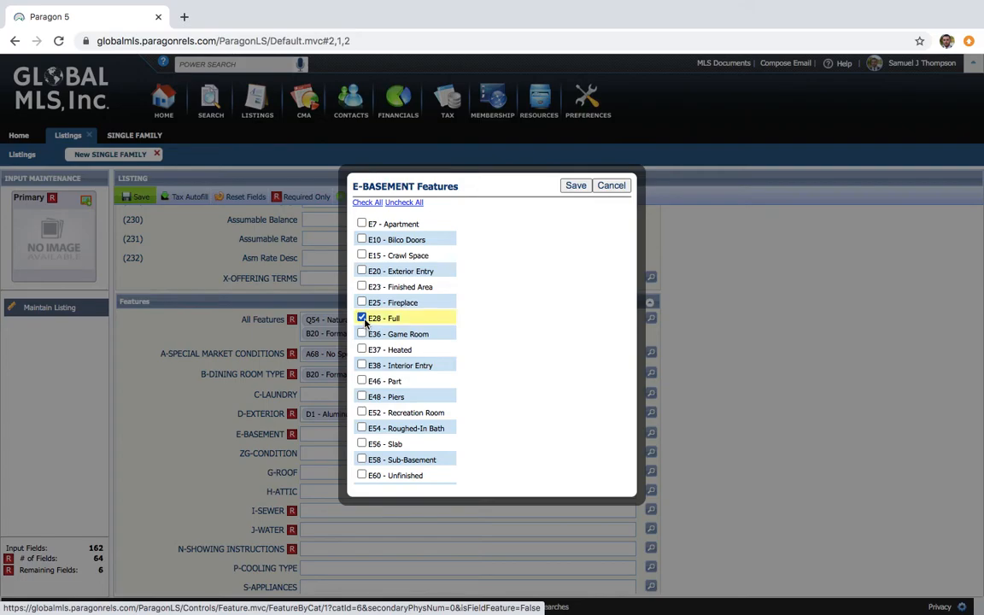
pyautogui.click(576, 187)
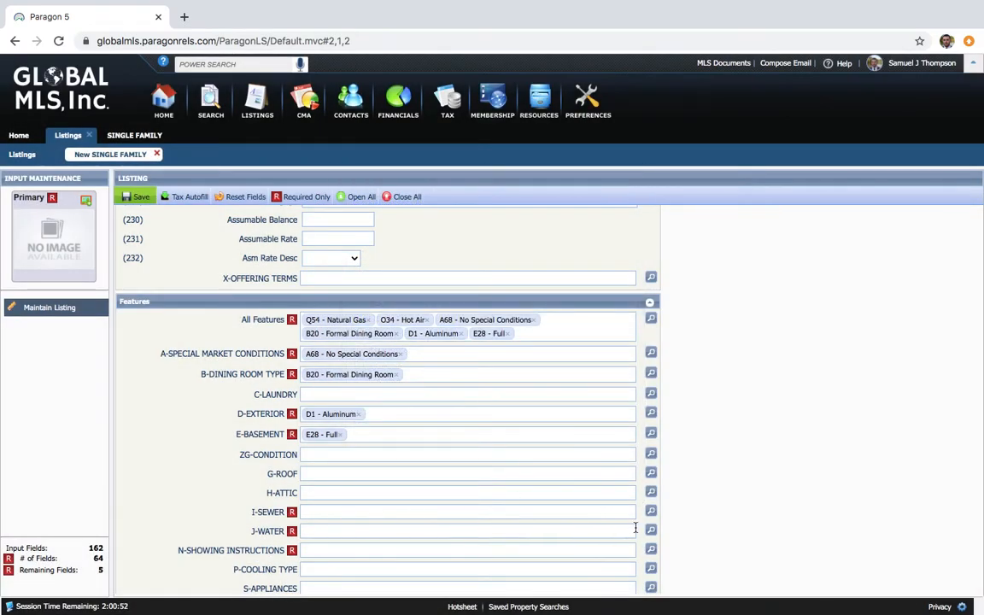
# - Set the I-Sewer feature to I32 - Public and the J-Water feature to J36 - Public
pyautogui.click(651, 511)
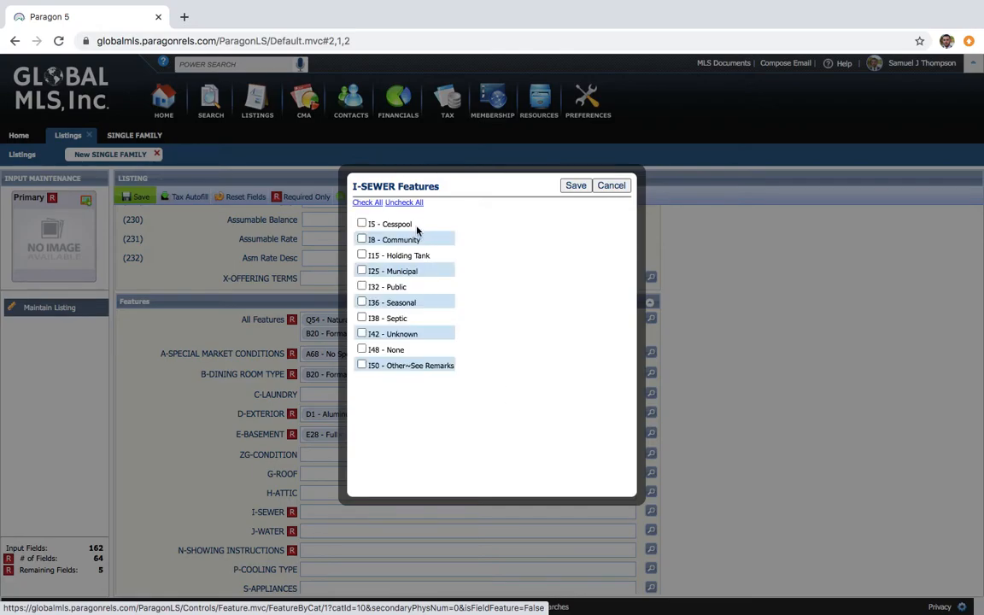
pyautogui.click(361, 287)
pyautogui.click(575, 186)
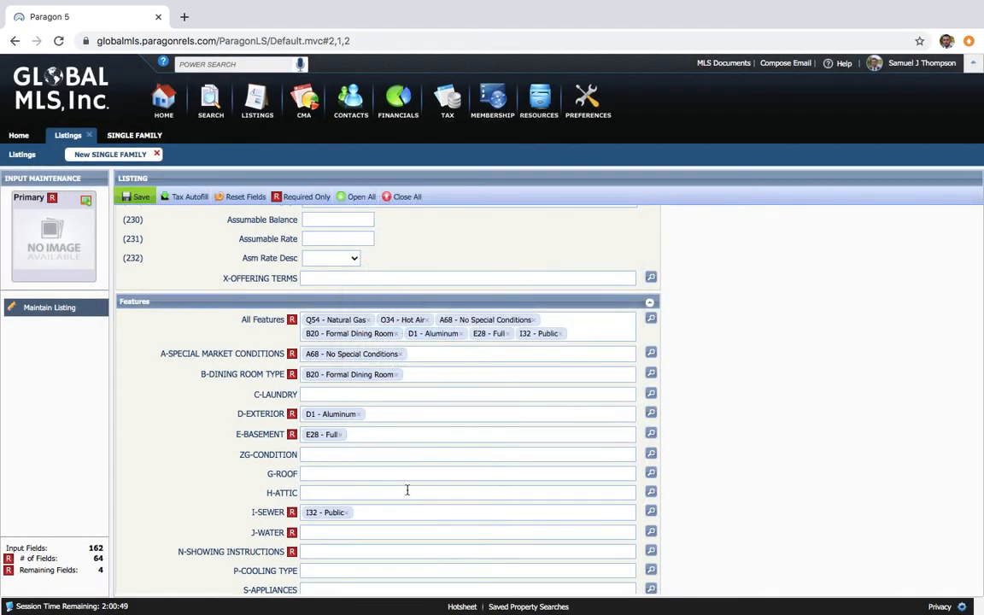
pyautogui.click(651, 531)
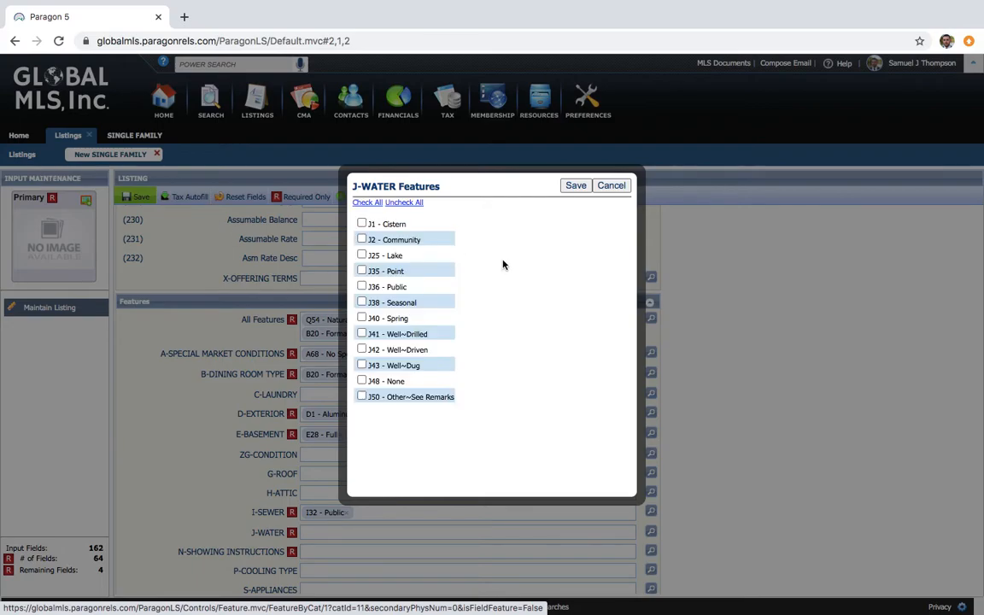
pyautogui.click(362, 287)
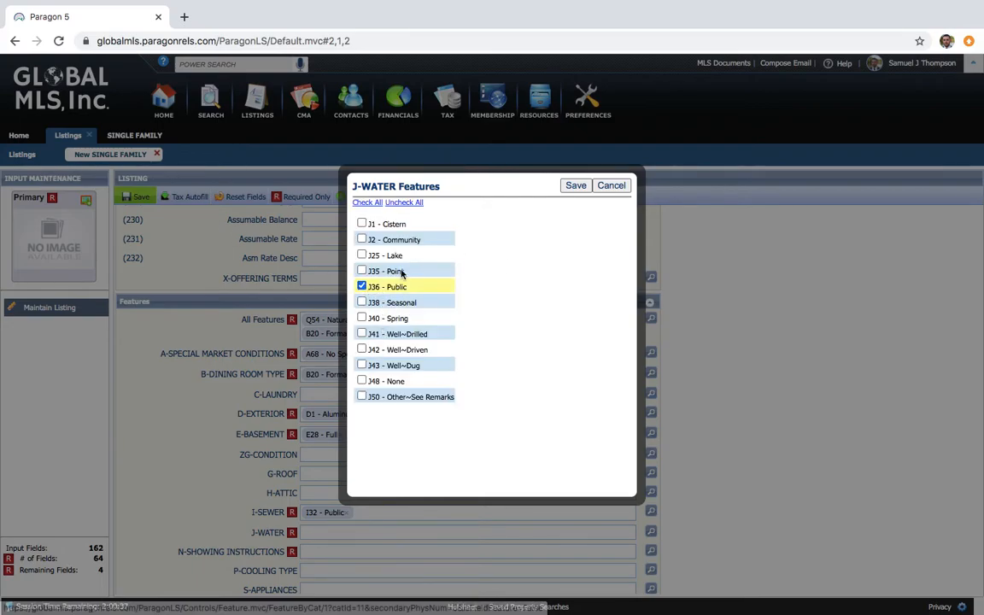
pyautogui.click(576, 186)
# - Set the N-Showing Instructions feature to N52 - ShowingTime
pyautogui.scroll(-1, 417, 485)
pyautogui.click(333, 474)
pyautogui.write('g')
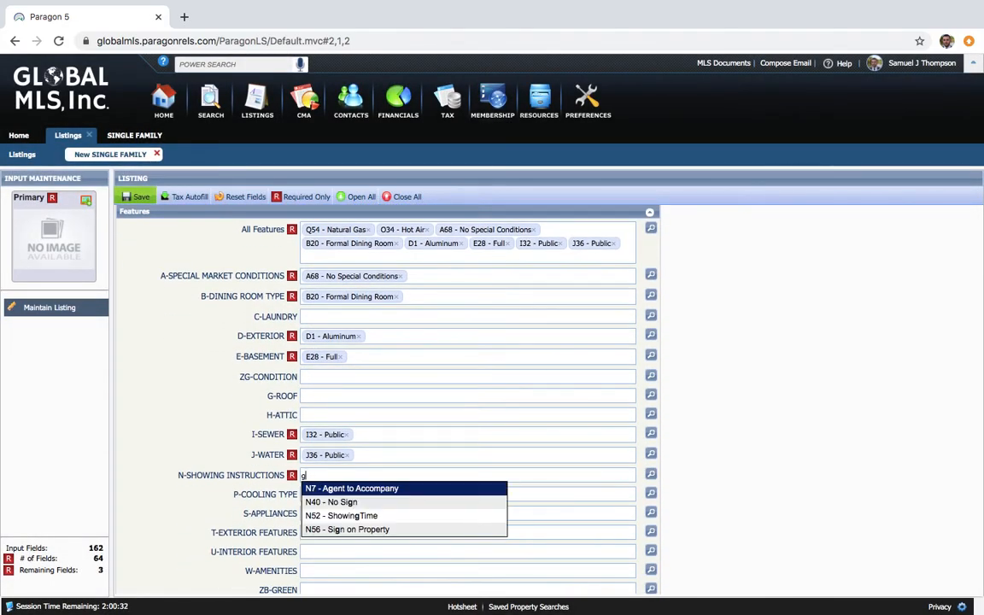
pyautogui.press('Down')
pyautogui.press('Down')
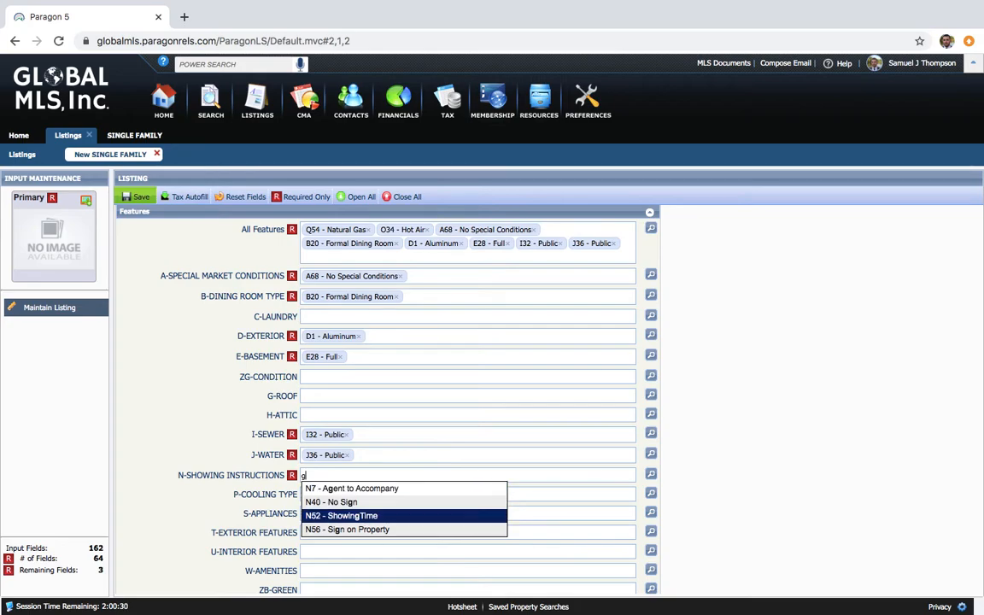
pyautogui.press('Return')
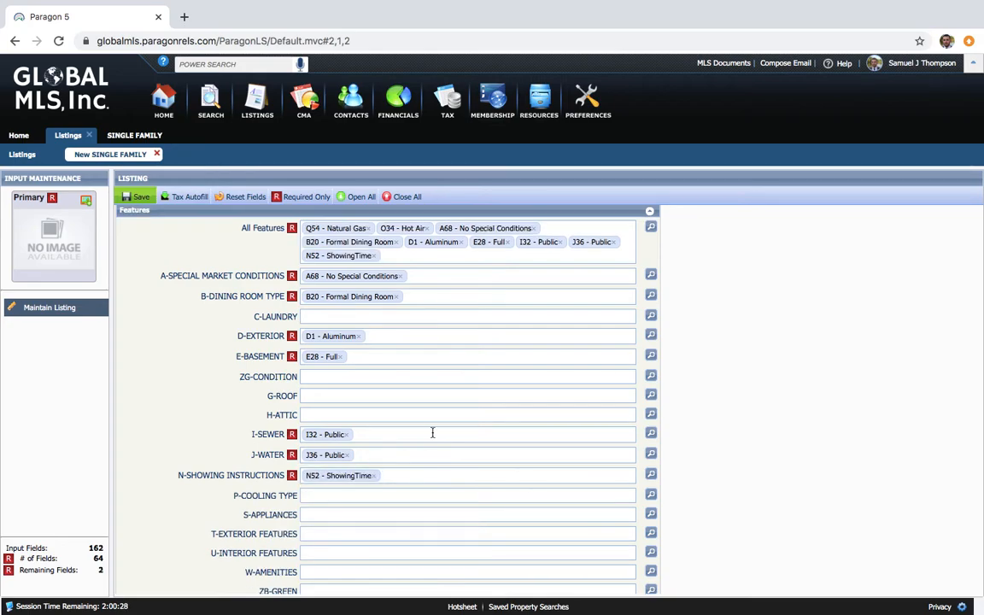
# - Set the required ZK-Style feature to ZK4 - 2 Story
pyautogui.scroll(-2, 432, 433)
pyautogui.scroll(-1, 432, 433)
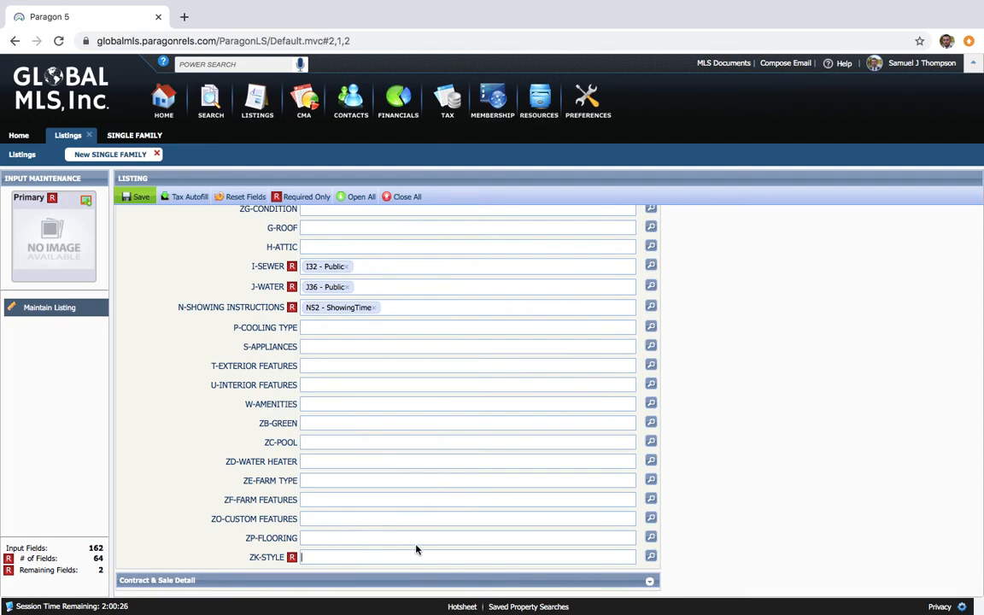
pyautogui.click(651, 557)
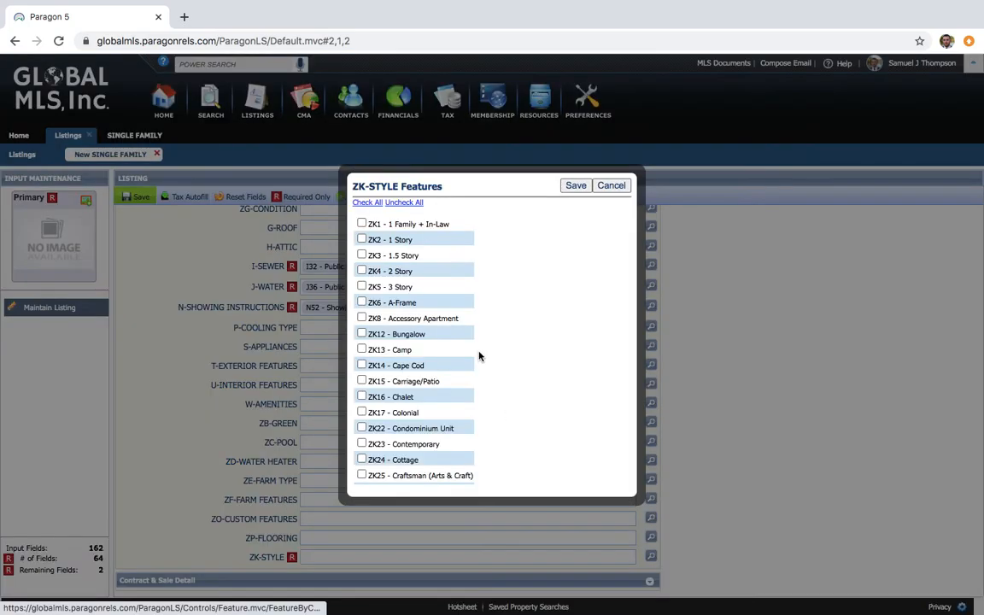
pyautogui.click(362, 271)
pyautogui.click(576, 186)
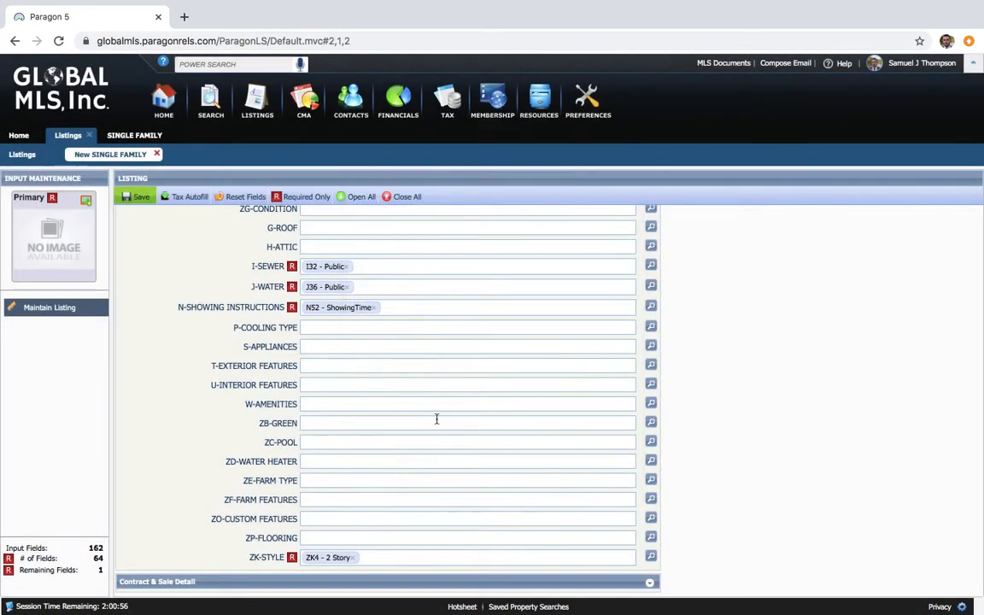
# - Enter CapCom FCU as the Depository under Contract & Sale Detail and save the listing as partial
pyautogui.click(342, 581)
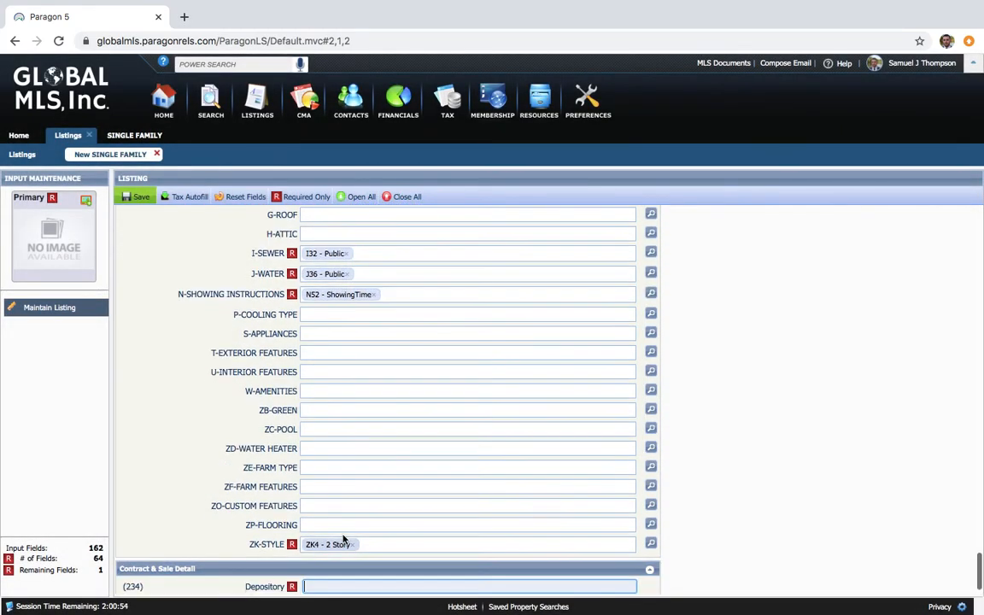
pyautogui.write('CapCom FCU')
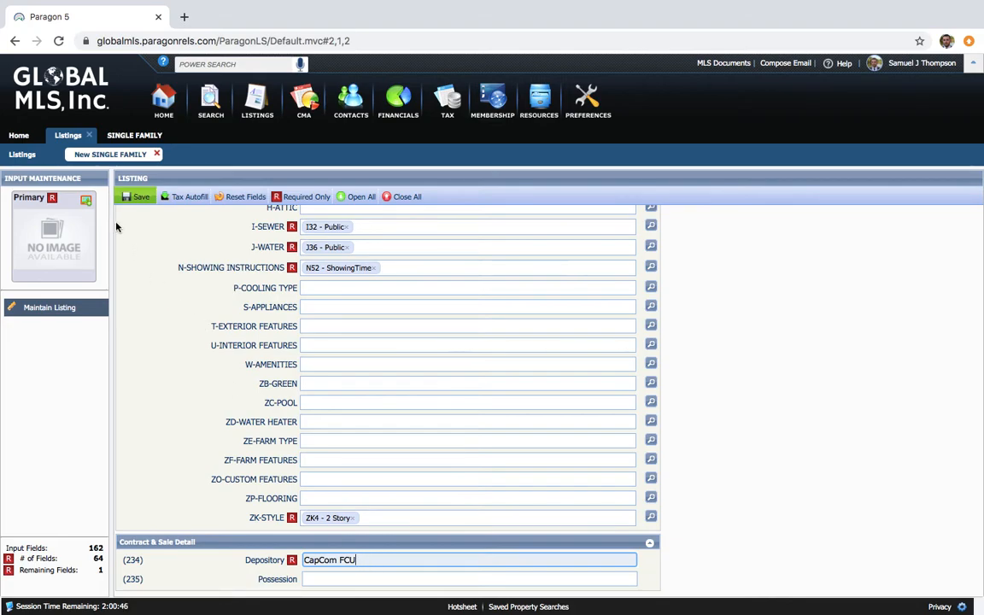
pyautogui.scroll(20, 257, 367)
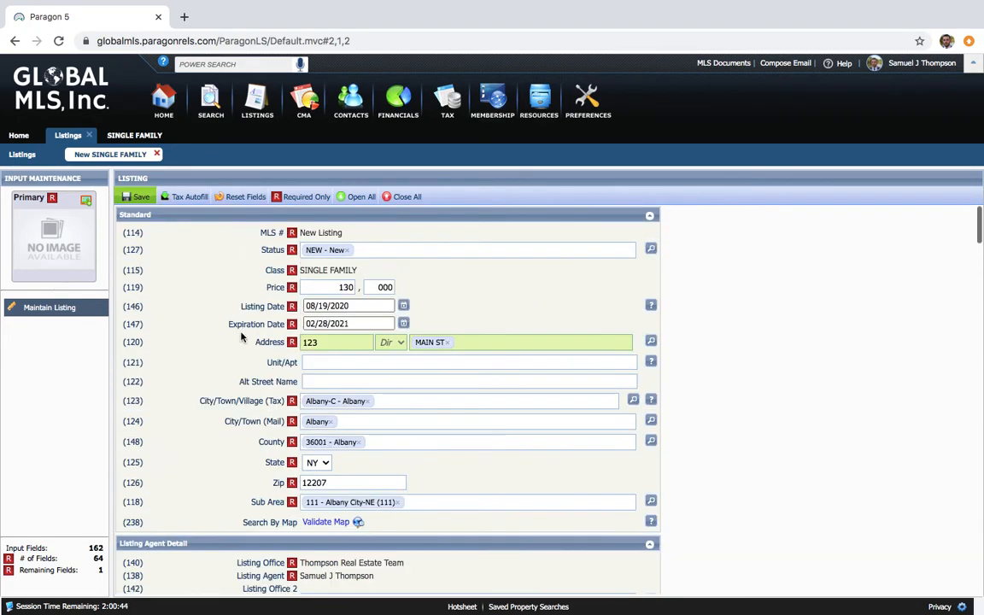
pyautogui.moveTo(137, 197)
pyautogui.click(153, 229)
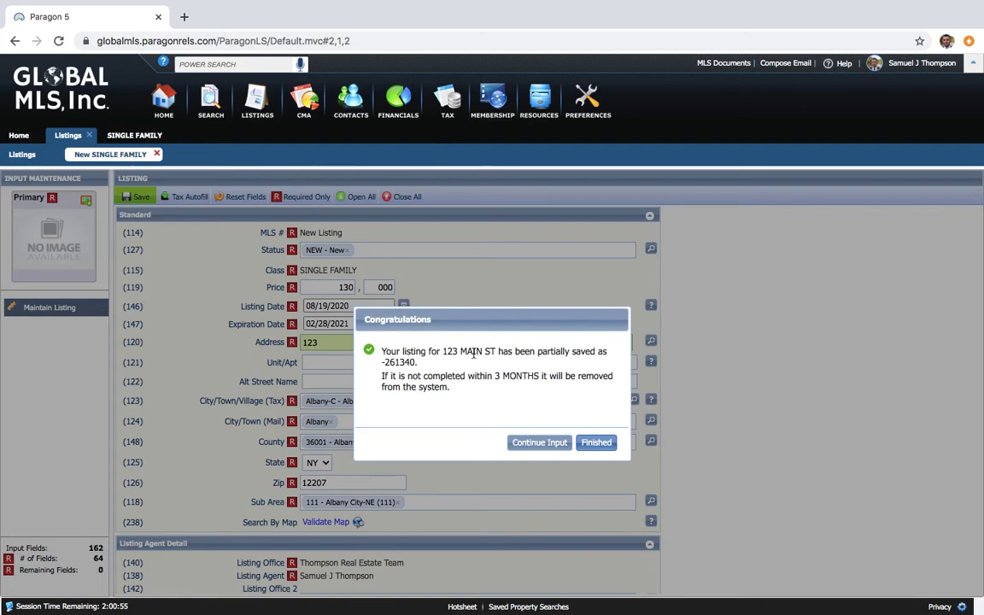
# - Continue input on the partially saved listing and set its required Status to NEW - New
pyautogui.click(538, 442)
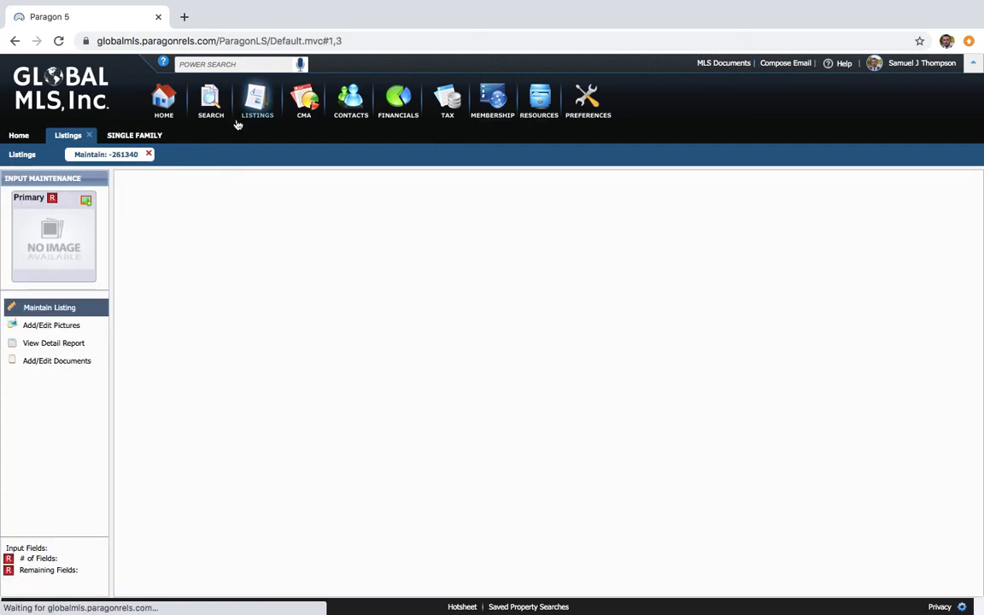
pyautogui.moveTo(257, 110)
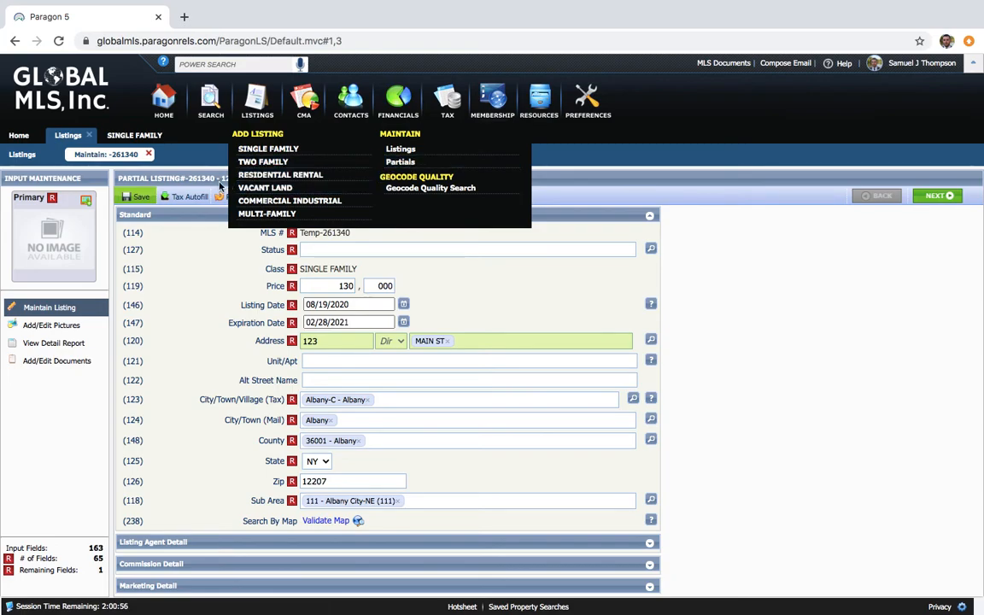
pyautogui.moveTo(132, 198)
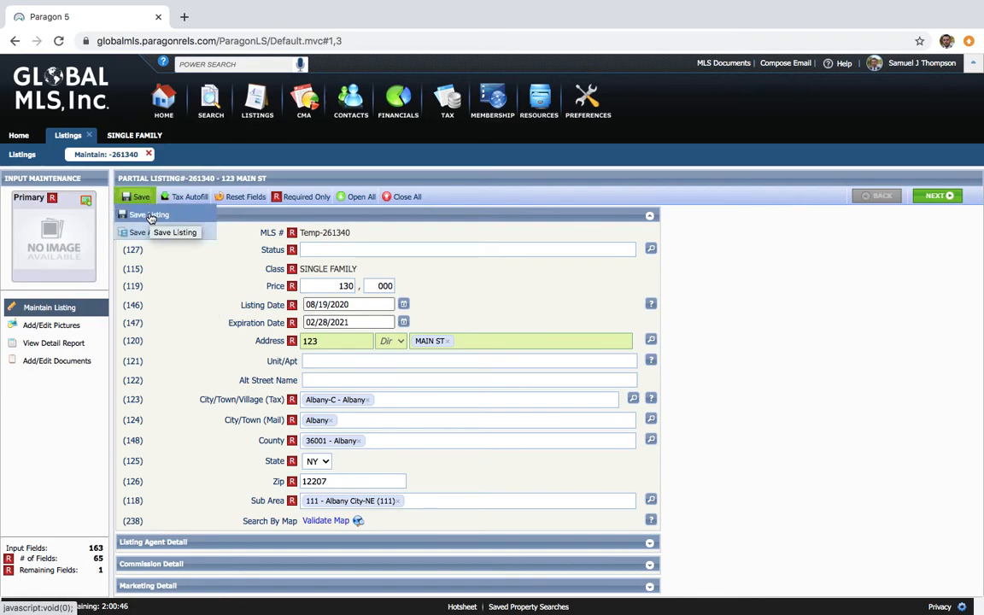
pyautogui.click(325, 250)
pyautogui.write('new')
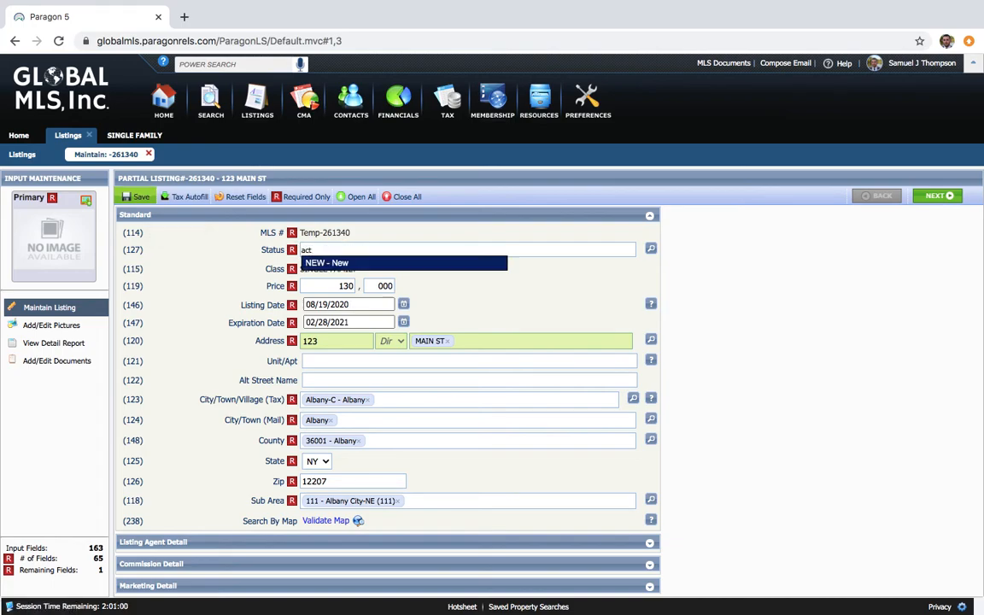
pyautogui.press('Return')
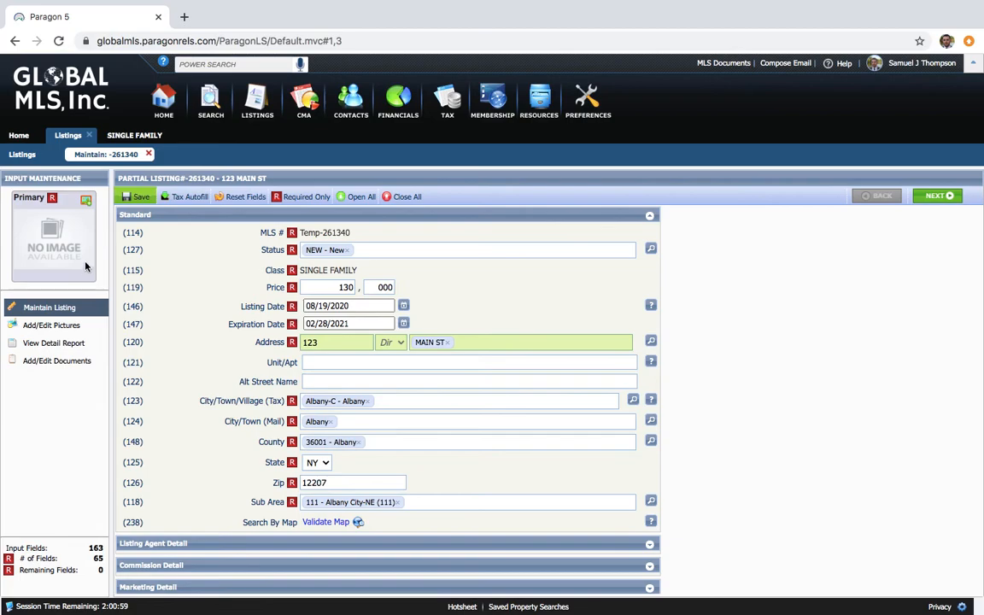
# - Upload us.jpeg from the Desktop as the listing's primary picture and close the upload window
pyautogui.click(85, 203)
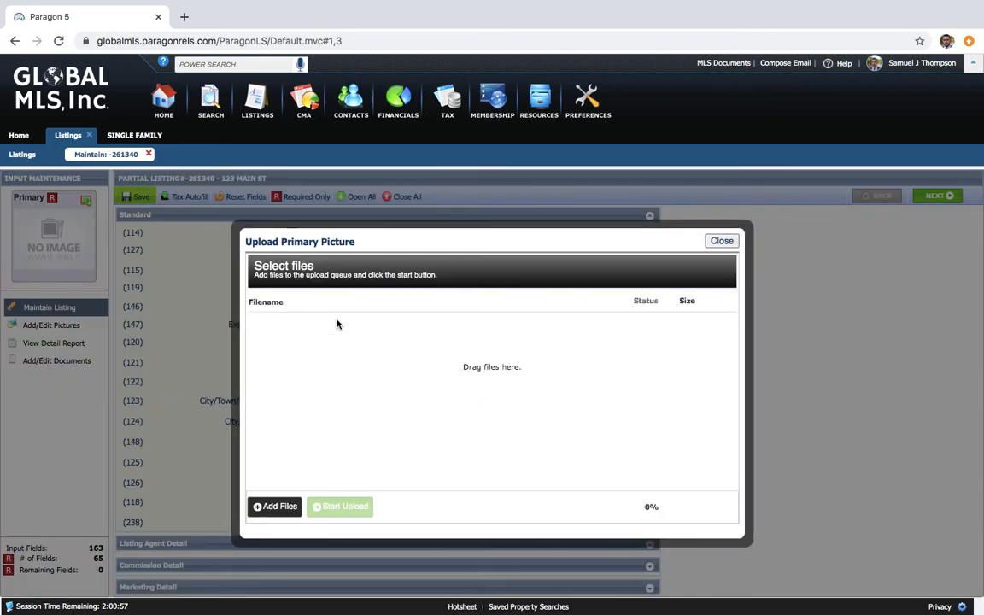
pyautogui.click(279, 508)
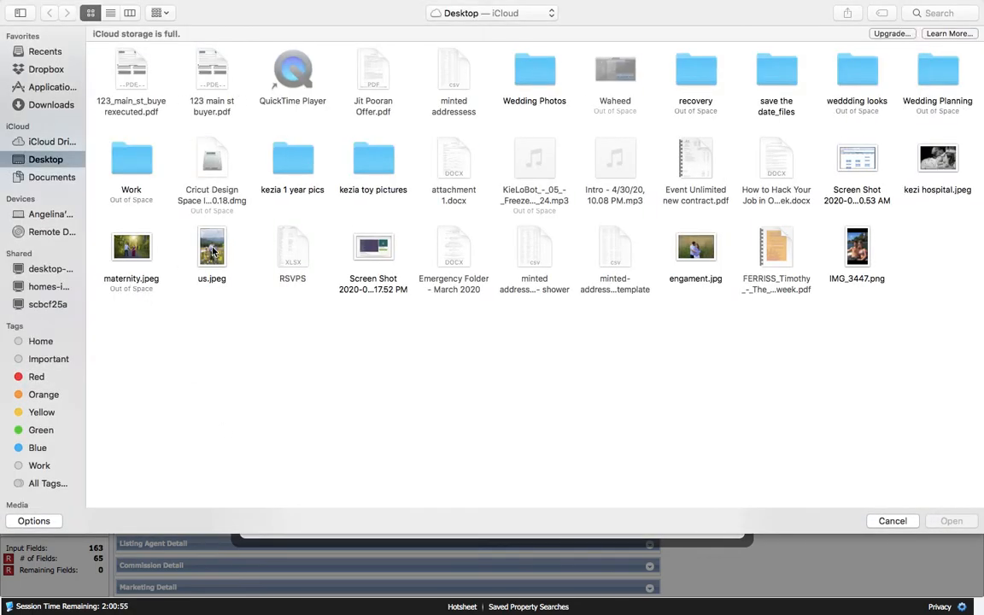
pyautogui.click(214, 250)
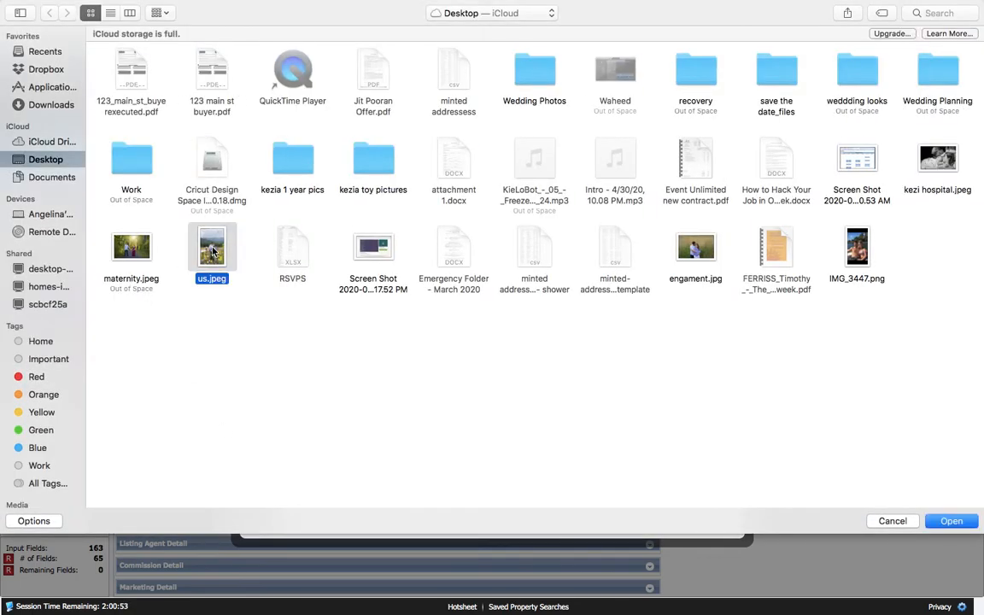
pyautogui.click(948, 522)
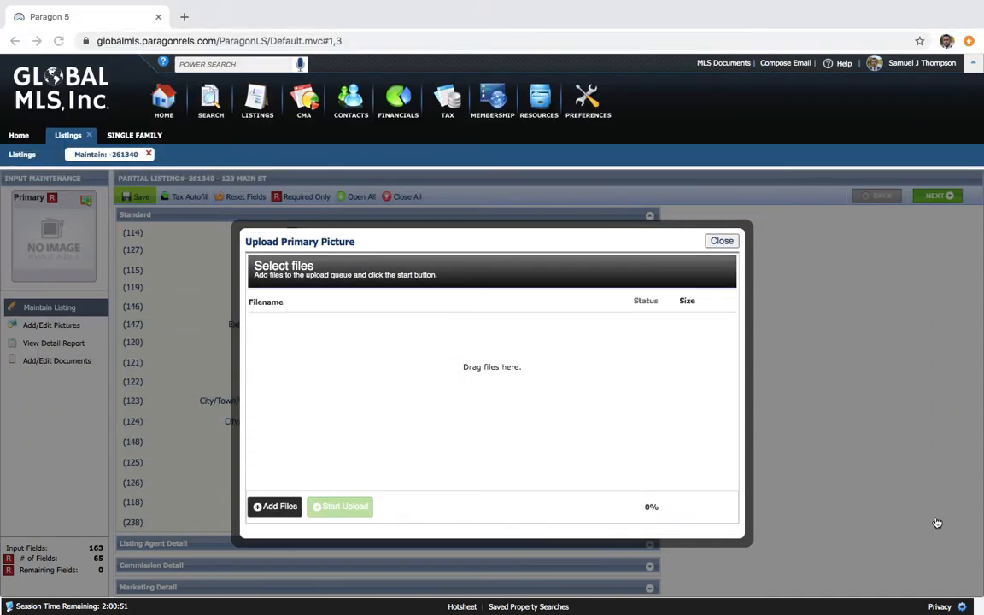
pyautogui.click(363, 509)
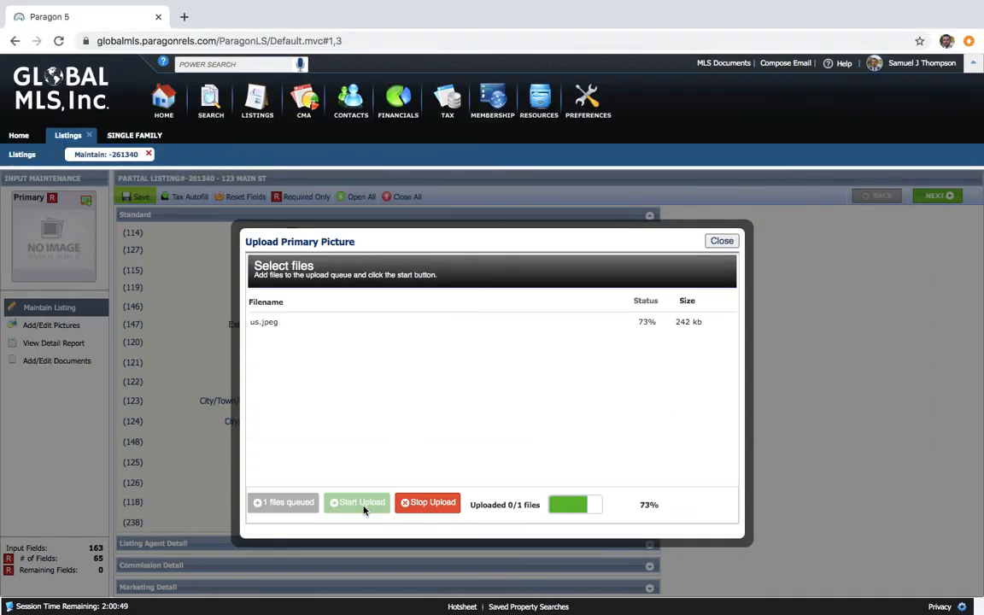
pyautogui.click(722, 241)
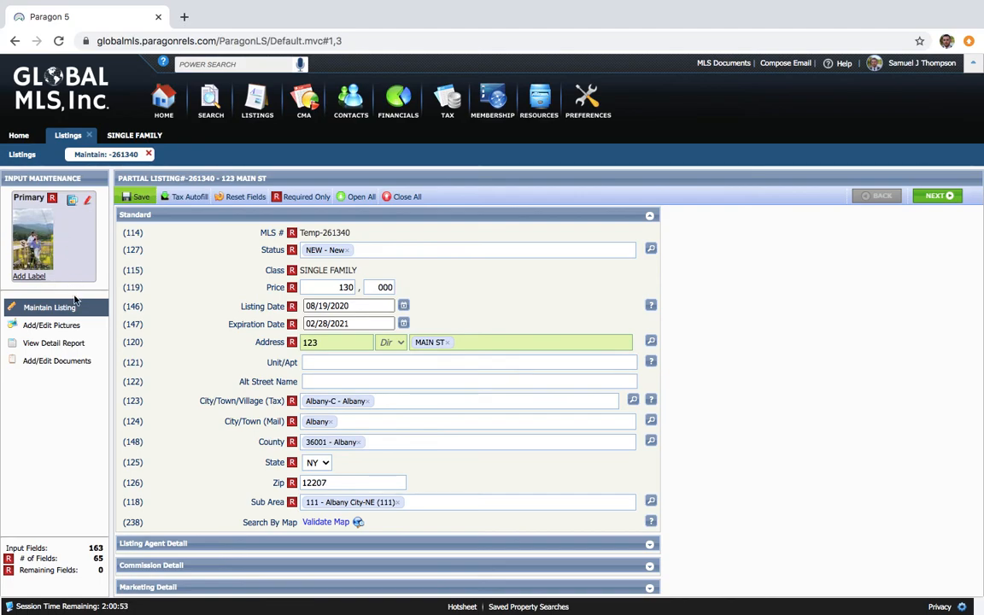
# - Try to upload multiple photos to the listing's pictures: the hospital photo, maternity.jpeg, us.jpeg, engament.jpg and IMG_3447.png from the Desktop
pyautogui.click(65, 327)
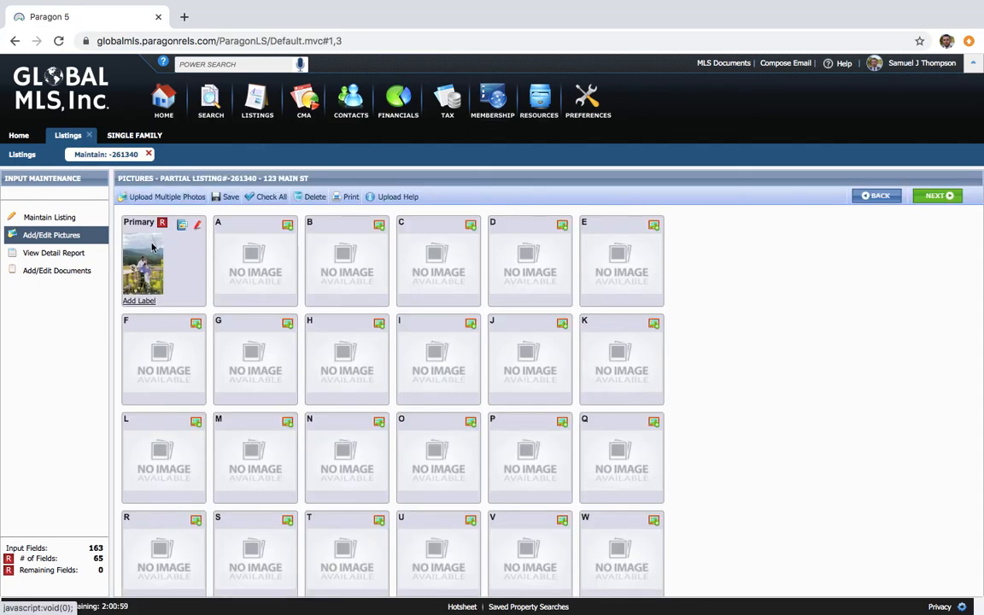
pyautogui.click(160, 199)
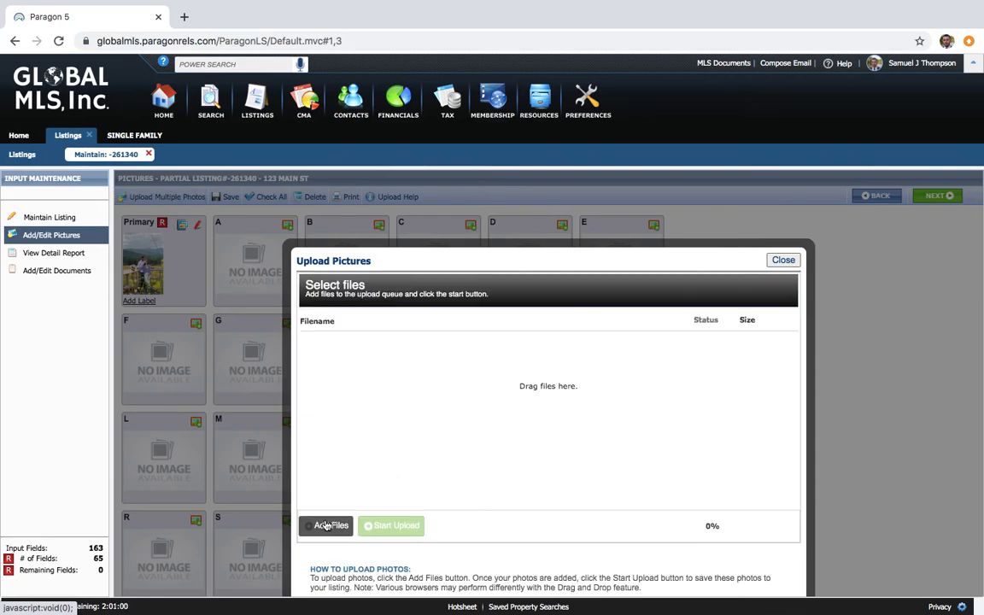
pyautogui.click(327, 527)
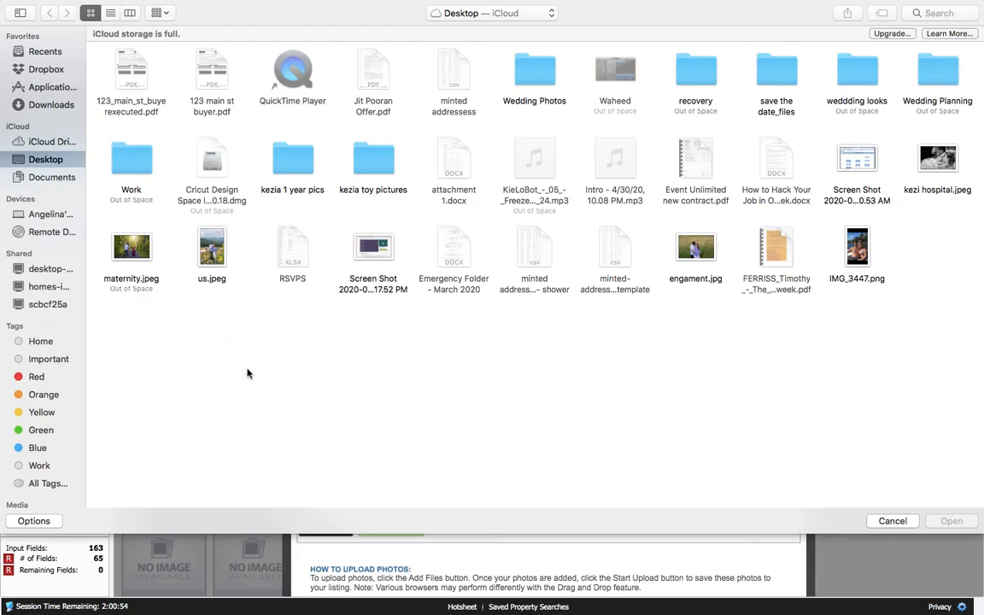
pyautogui.click(146, 257)
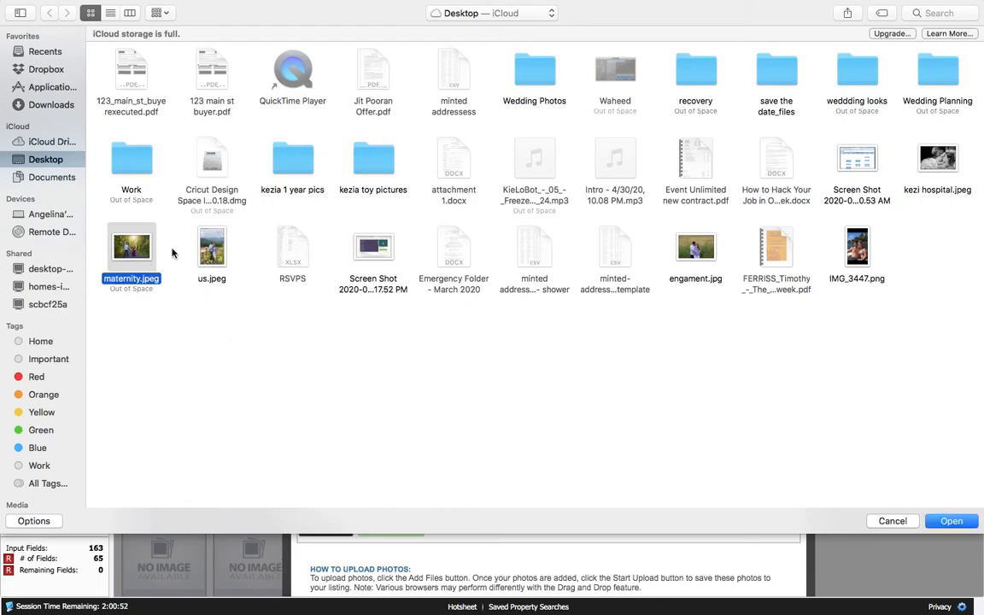
pyautogui.keyDown('super'); pyautogui.click(224, 250); pyautogui.keyUp('super')
pyautogui.keyDown('super'); pyautogui.click(691, 249); pyautogui.keyUp('super')
pyautogui.keyDown('super'); pyautogui.click(857, 250); pyautogui.keyUp('super')
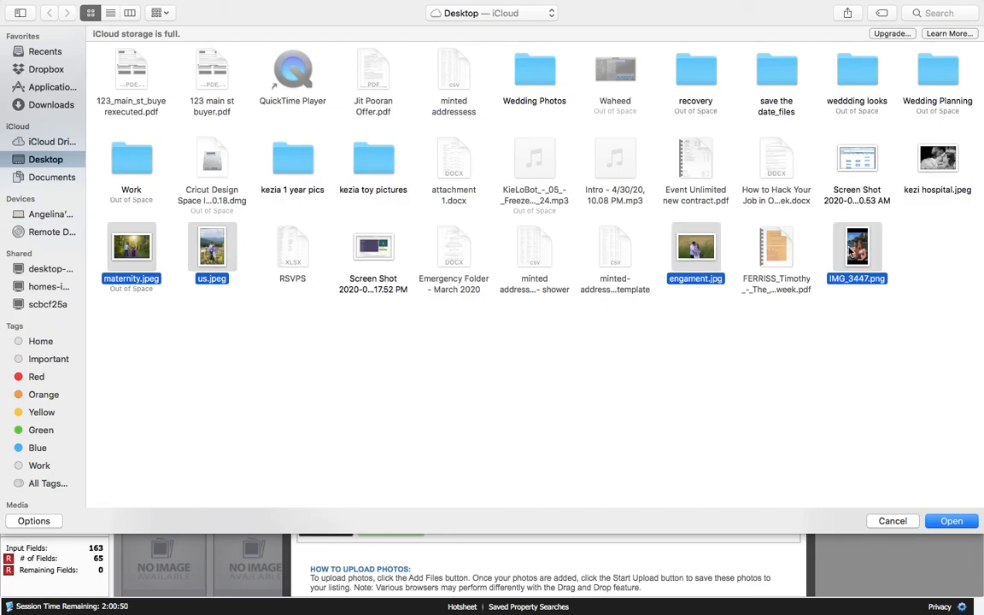
pyautogui.keyDown('super'); pyautogui.click(943, 168); pyautogui.keyUp('super')
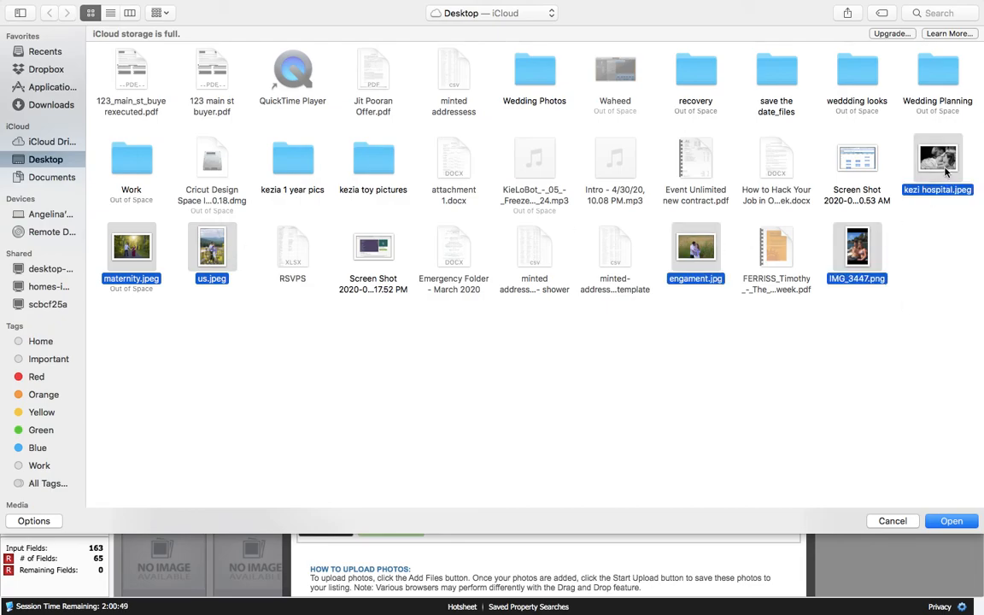
pyautogui.click(952, 521)
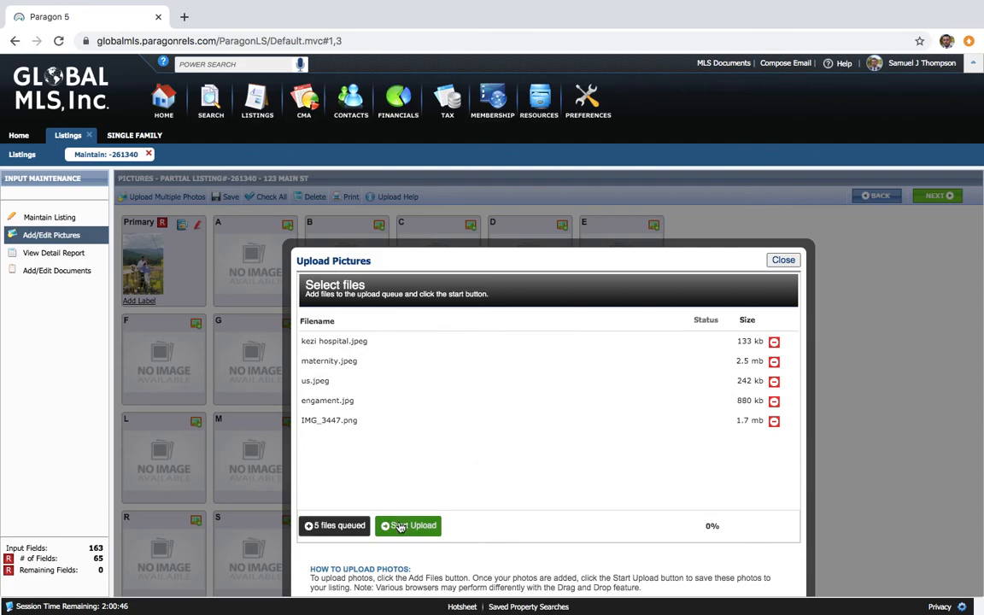
pyautogui.click(406, 525)
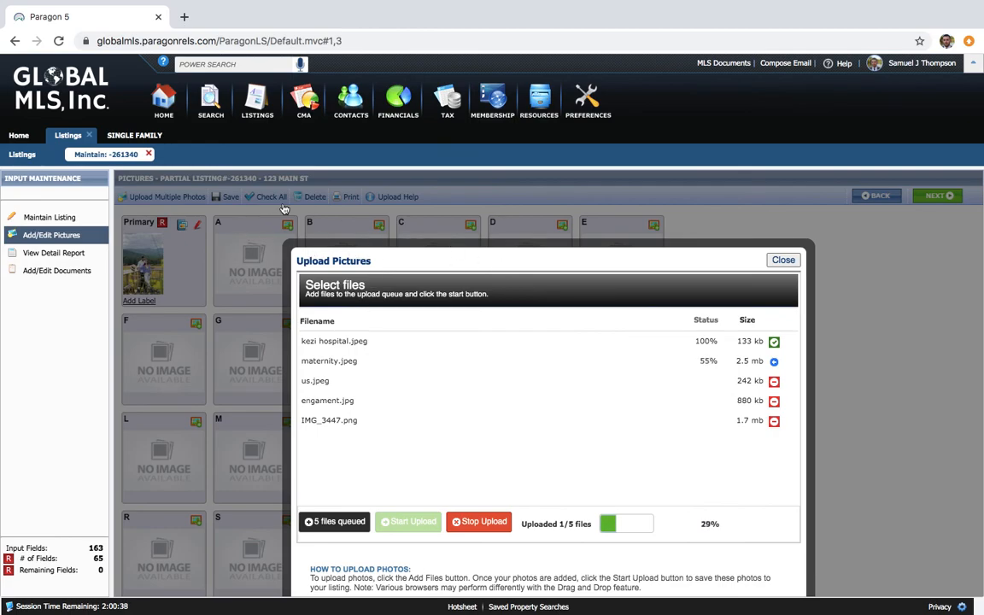
pyautogui.click(792, 260)
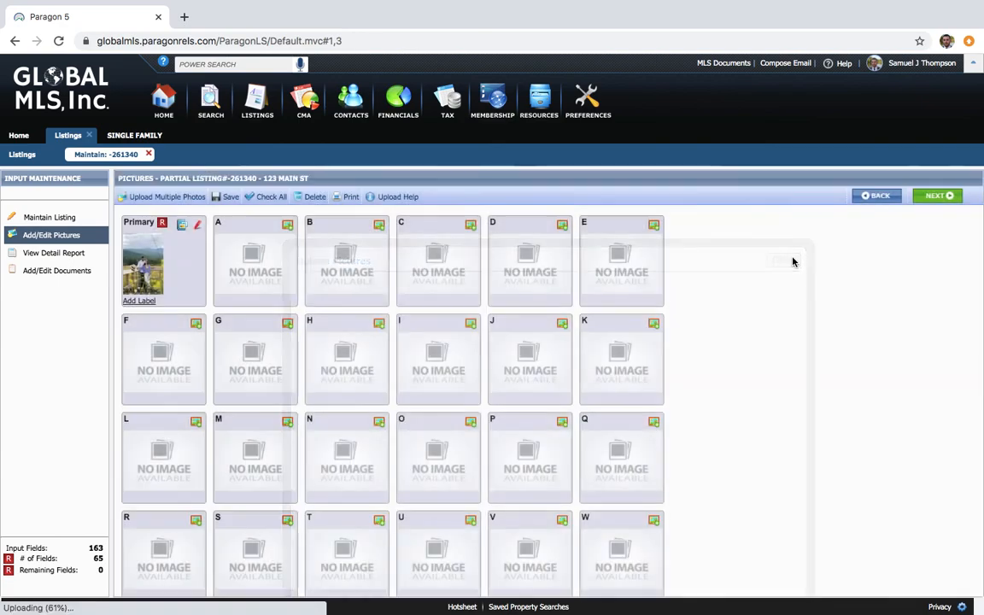
# - Check the partial listing's documents section and the save options available on its listing form
pyautogui.click(64, 220)
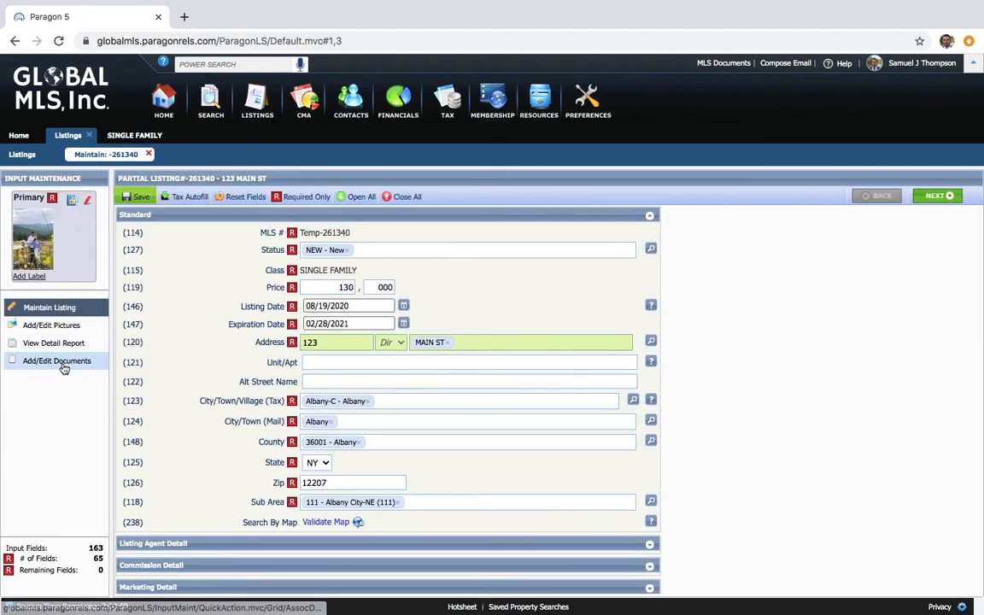
pyautogui.click(59, 363)
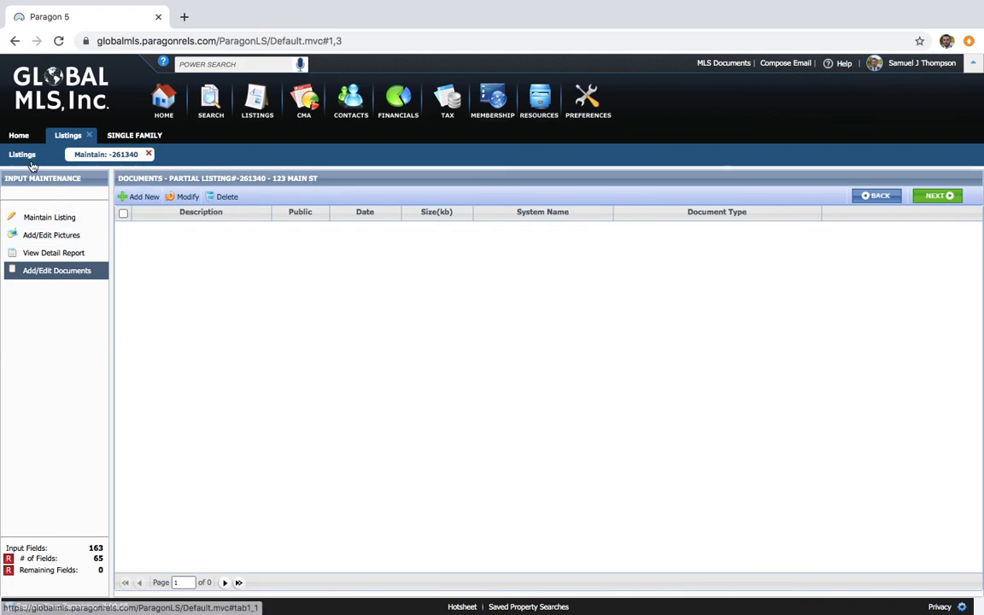
pyautogui.click(49, 218)
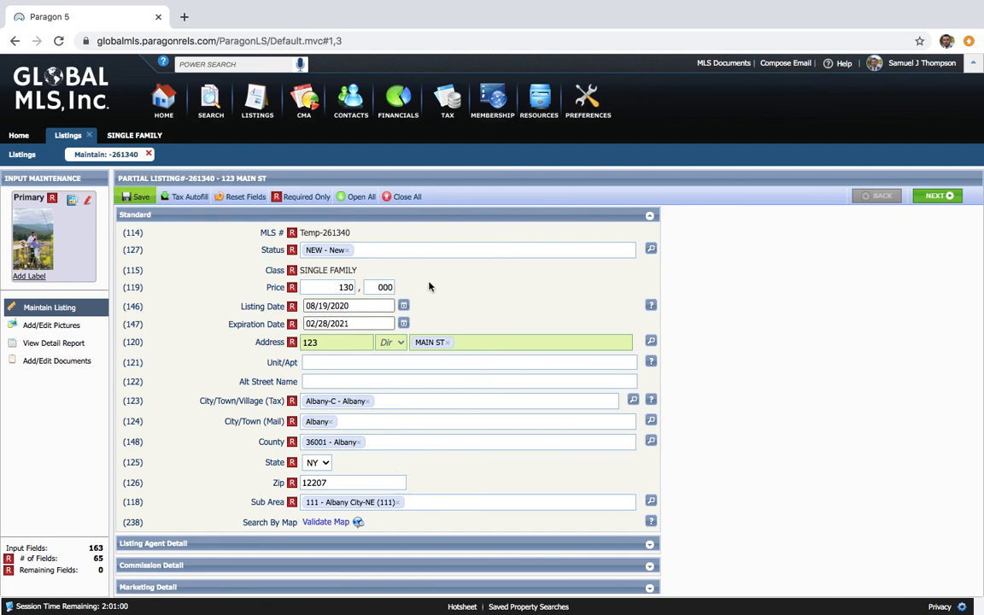
pyautogui.click(139, 197)
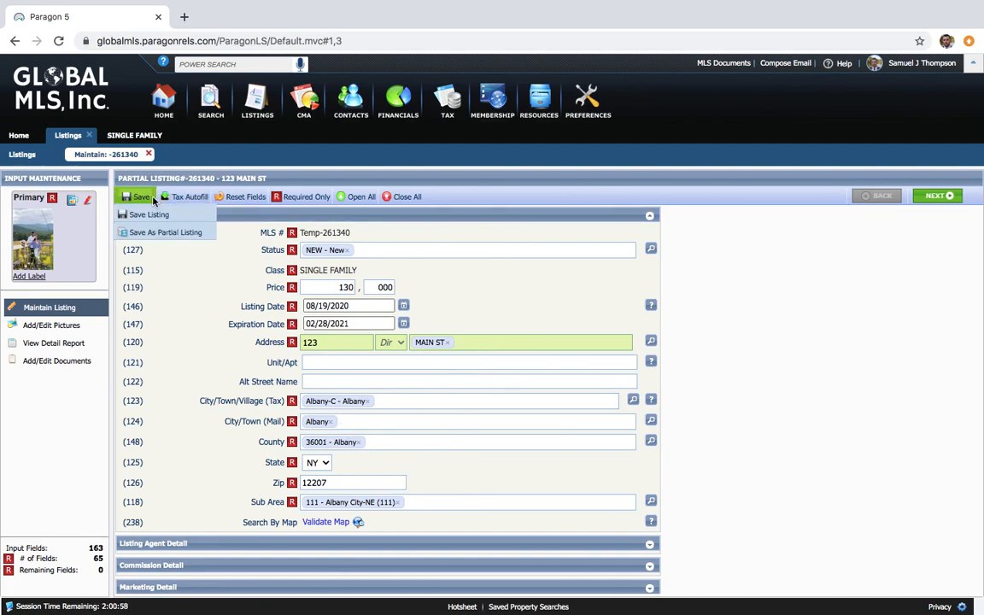
pyautogui.click(149, 224)
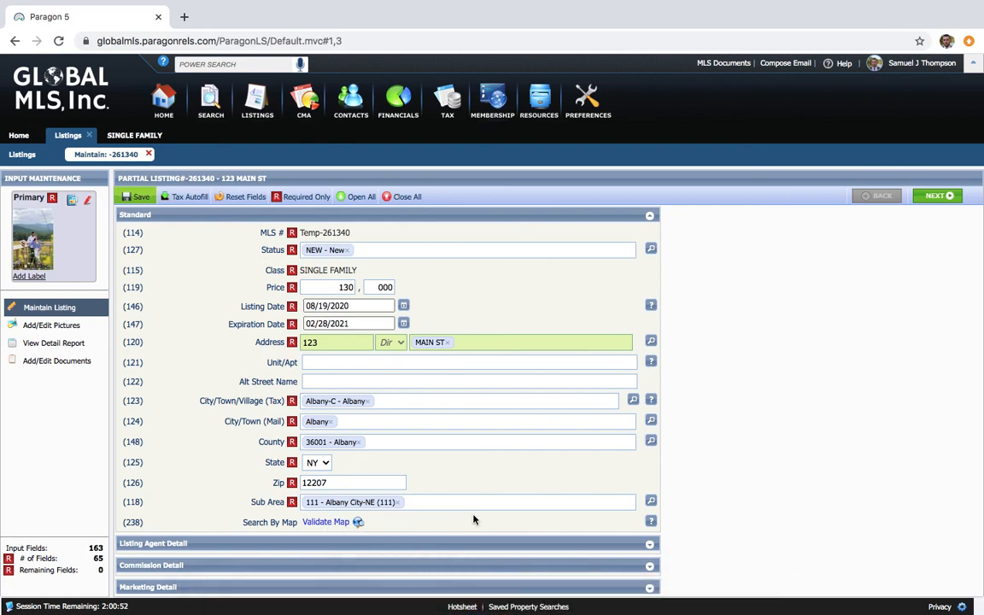
pyautogui.hotkey('ctrl', 'Up')
pyautogui.click(500, 258)
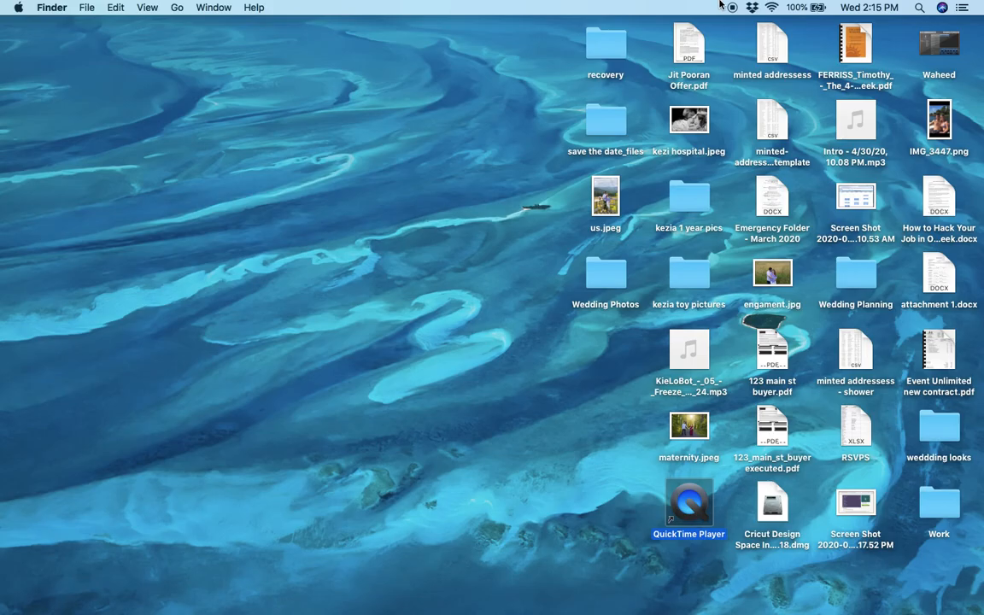